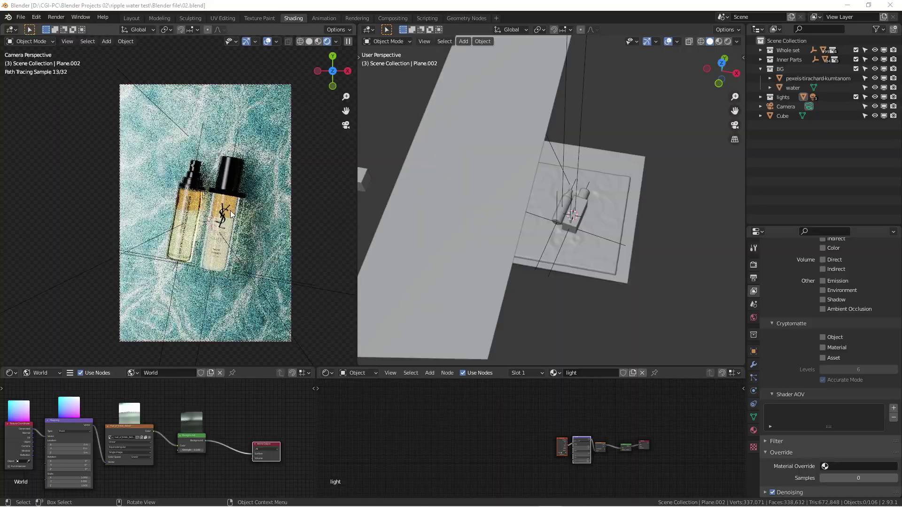
# Step: Inspect the rendered bottle scene from outside the camera, select the background image plane, and return to the camera view
pyautogui.scroll(2, 218, 199)
pyautogui.scroll(-2, 228, 208)
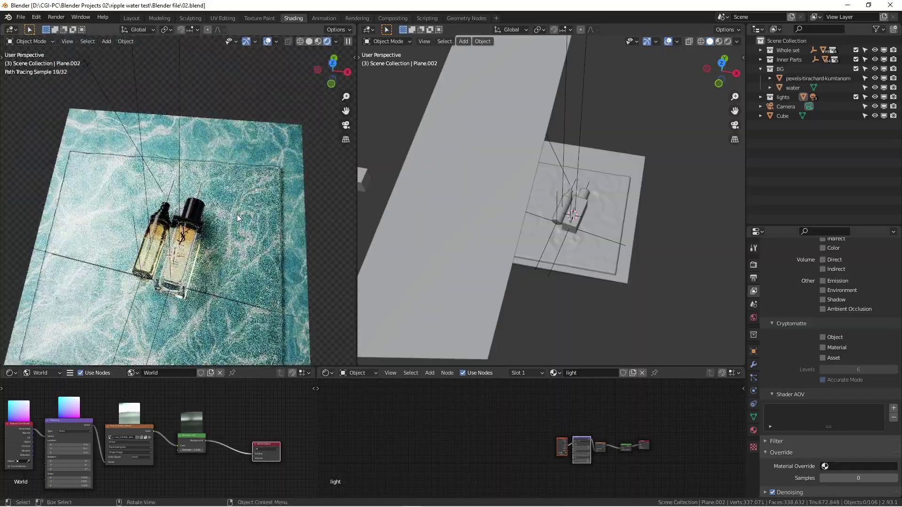
pyautogui.scroll(-1, 288, 242)
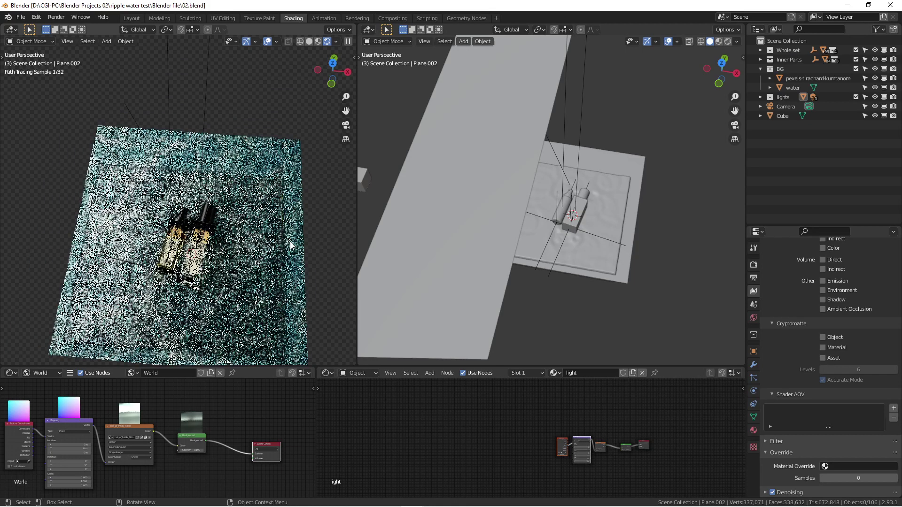
pyautogui.scroll(-1, 293, 245)
pyautogui.keyDown('shift'); pyautogui.moveTo(293, 245); pyautogui.dragTo(272, 238, button='middle'); pyautogui.keyUp('shift')
pyautogui.click(295, 222)
pyautogui.scroll(2, 250, 221)
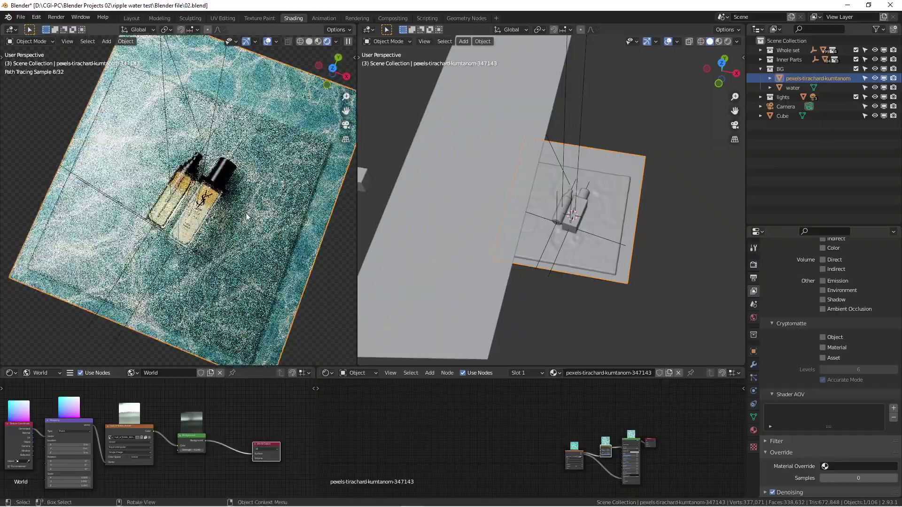
pyautogui.moveTo(257, 215); pyautogui.dragTo(288, 205, button='middle')
pyautogui.press('KP_0')
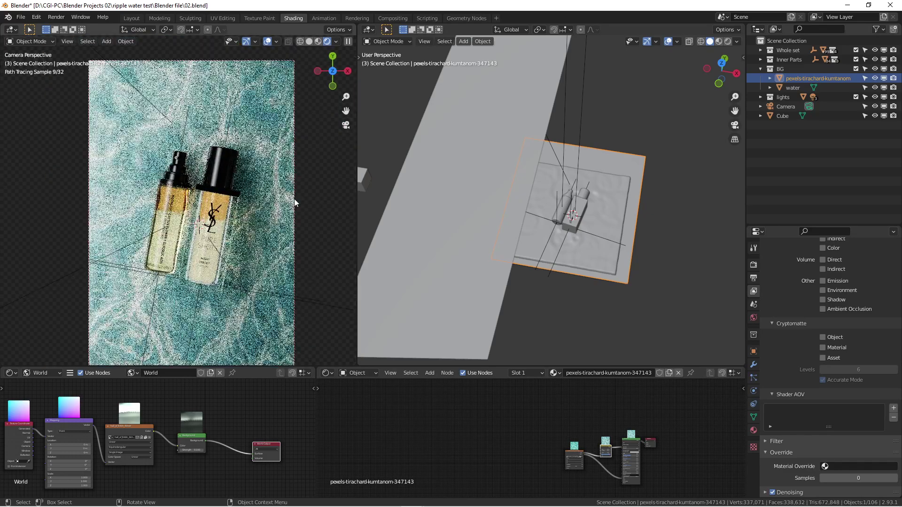
pyautogui.scroll(-1, 298, 207)
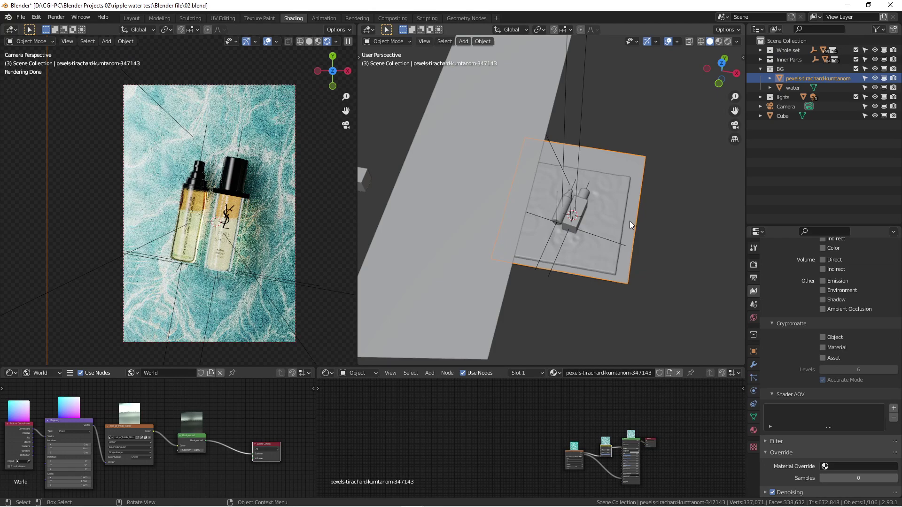
# Step: Select the water block in the solid view and examine from the side how it sits against the image plane
pyautogui.moveTo(606, 211); pyautogui.dragTo(532, 201, button='middle')
pyautogui.scroll(-3, 563, 244)
pyautogui.moveTo(563, 244)
pyautogui.mouseDown(button='middle')
pyautogui.moveTo(615, 232)
pyautogui.moveTo(543, 258)
pyautogui.moveTo(606, 277)
pyautogui.mouseUp(button='middle')
pyautogui.scroll(2, 282, 193)
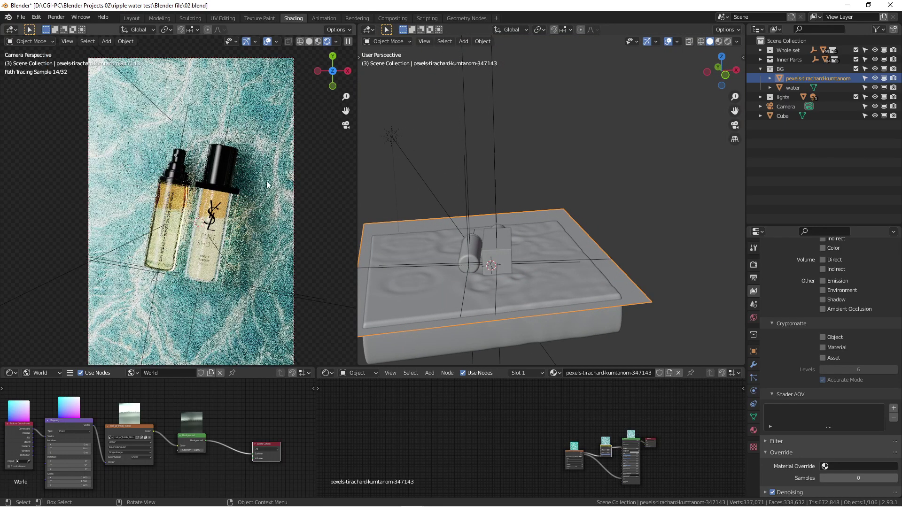
pyautogui.scroll(-2, 272, 180)
pyautogui.scroll(3, 243, 247)
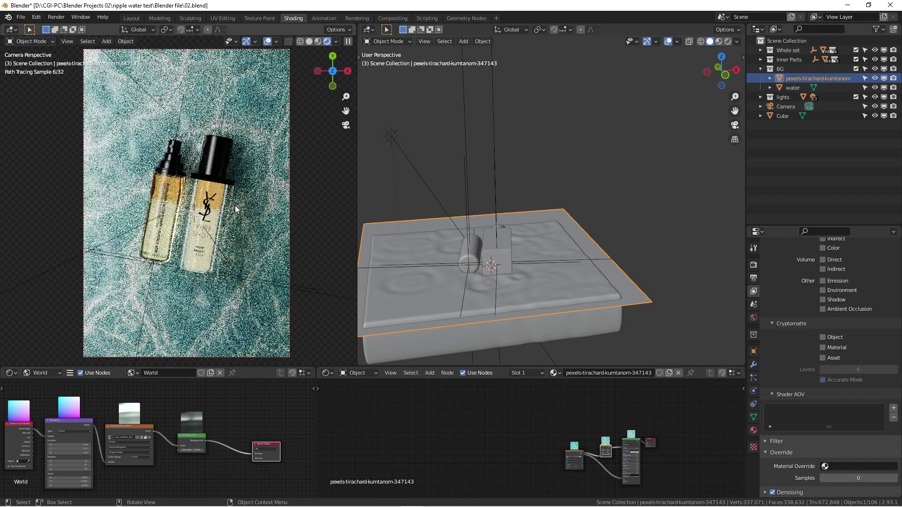
pyautogui.scroll(-1, 240, 204)
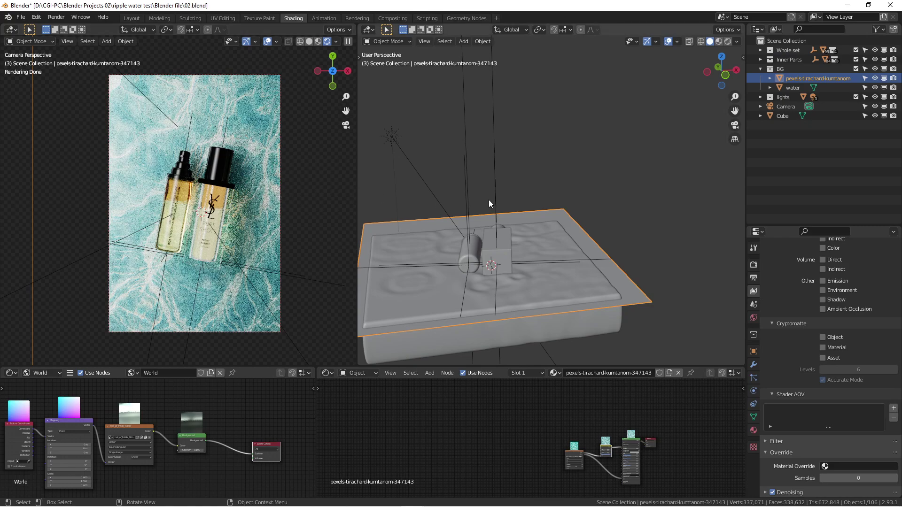
pyautogui.moveTo(524, 236)
pyautogui.mouseDown(button='middle')
pyautogui.moveTo(524, 182)
pyautogui.moveTo(524, 244)
pyautogui.moveTo(491, 234)
pyautogui.moveTo(515, 224)
pyautogui.mouseUp(button='middle')
pyautogui.scroll(-1, 517, 229)
pyautogui.click(587, 275)
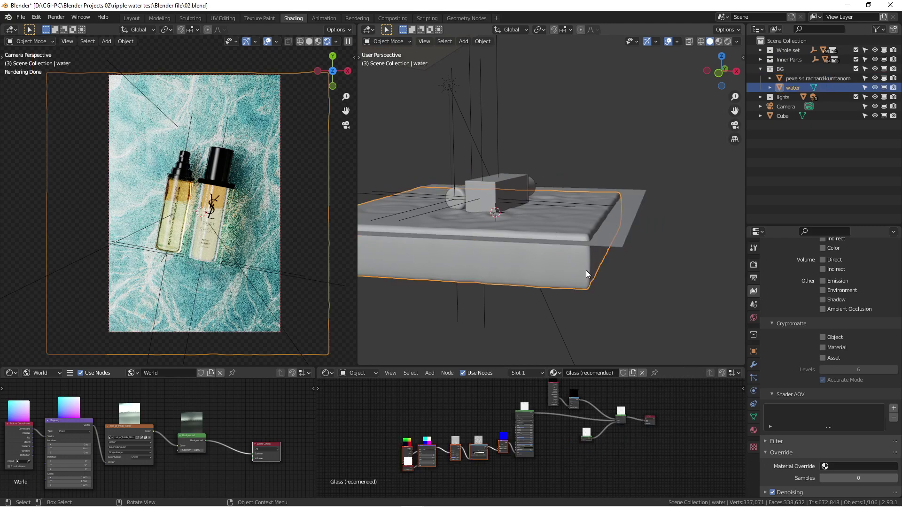
pyautogui.moveTo(573, 261); pyautogui.dragTo(559, 238, button='middle')
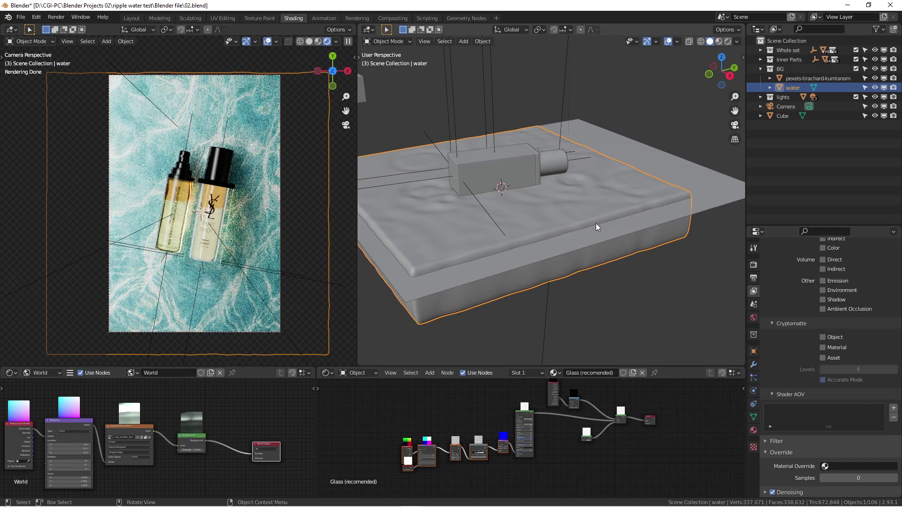
# Step: Select the pexels background image plane in the solid view and examine it from above
pyautogui.moveTo(570, 219); pyautogui.dragTo(545, 151, button='middle')
pyautogui.click(546, 150)
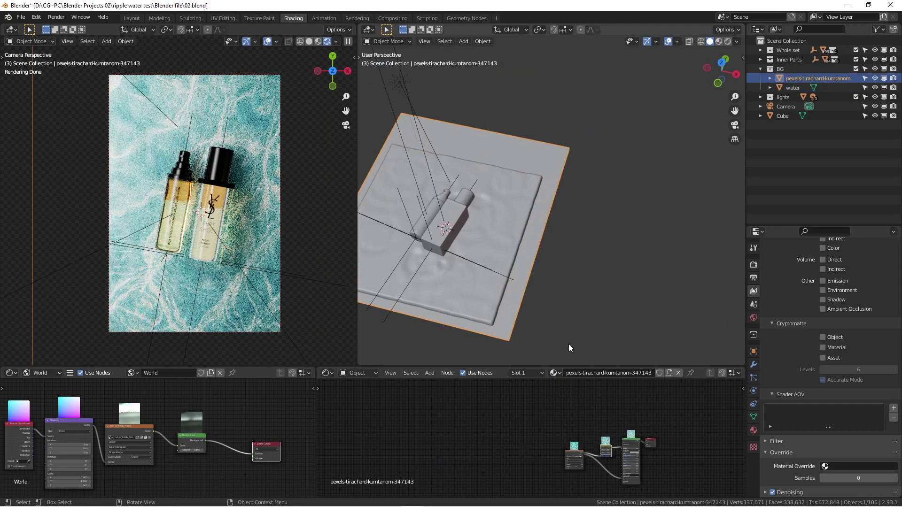
pyautogui.scroll(2, 513, 163)
pyautogui.moveTo(513, 162); pyautogui.dragTo(478, 171, button='middle')
# Step: Preview the water block and background image plane in rendered shading, then restore solid shading in the second viewport
pyautogui.click(727, 42)
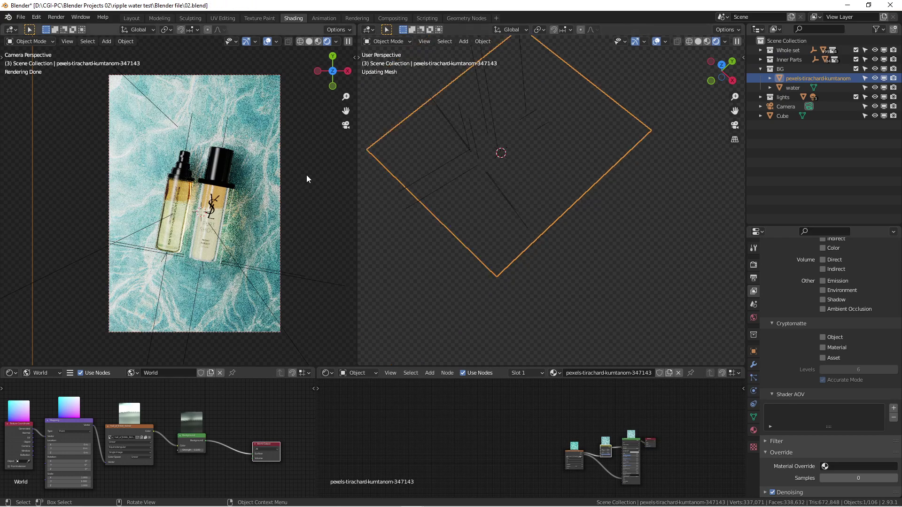
pyautogui.moveTo(497, 160)
pyautogui.mouseDown(button='middle')
pyautogui.moveTo(588, 153)
pyautogui.moveTo(543, 120)
pyautogui.moveTo(617, 160)
pyautogui.moveTo(598, 144)
pyautogui.moveTo(633, 205)
pyautogui.moveTo(615, 153)
pyautogui.moveTo(553, 165)
pyautogui.moveTo(480, 156)
pyautogui.mouseUp(button='middle')
pyautogui.click(588, 157)
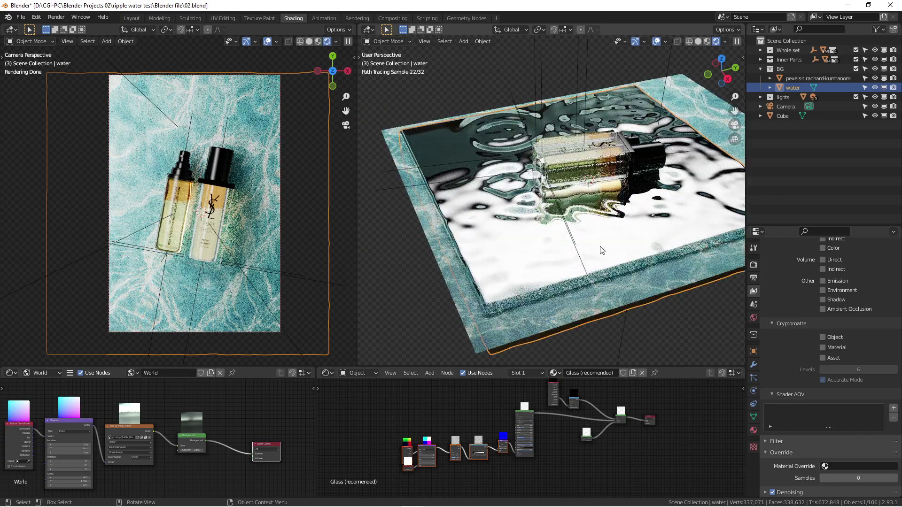
pyautogui.moveTo(600, 246); pyautogui.dragTo(714, 232, button='middle')
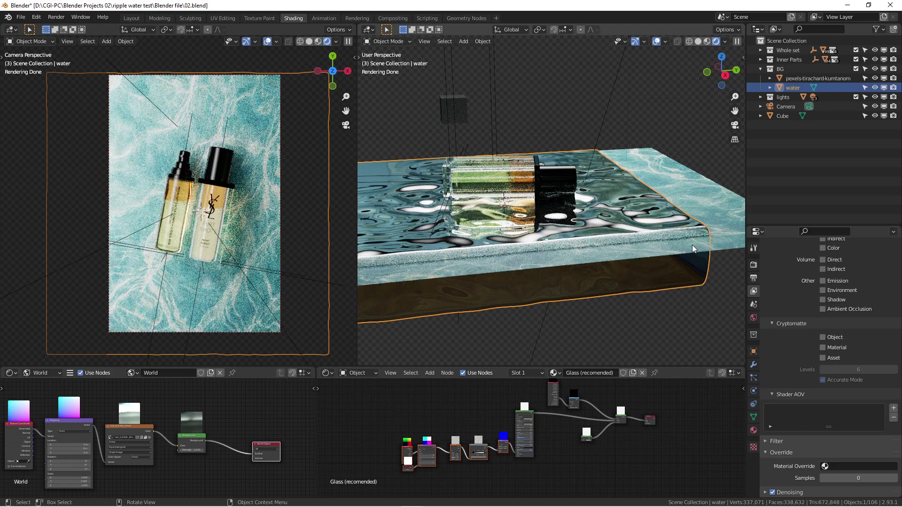
pyautogui.click(675, 196)
pyautogui.moveTo(596, 227)
pyautogui.mouseDown(button='middle')
pyautogui.moveTo(644, 253)
pyautogui.moveTo(620, 265)
pyautogui.moveTo(610, 151)
pyautogui.moveTo(554, 150)
pyautogui.mouseUp(button='middle')
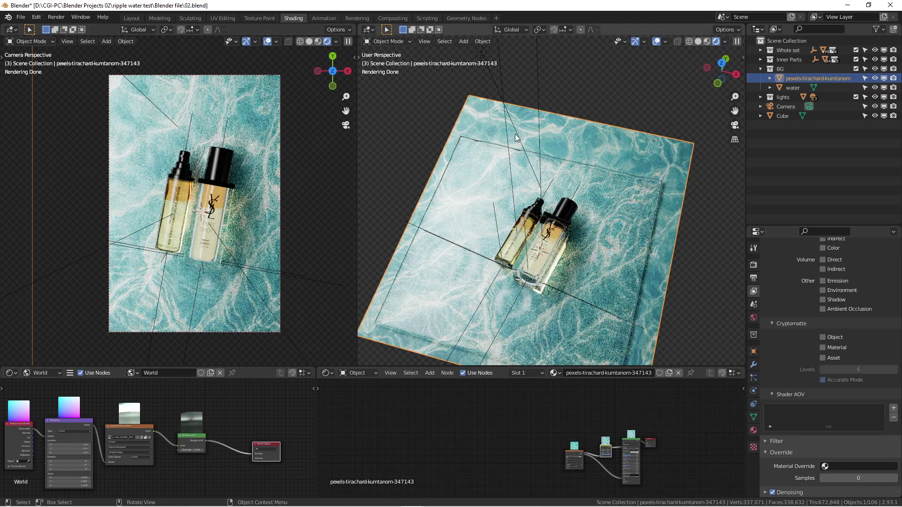
pyautogui.scroll(-3, 632, 146)
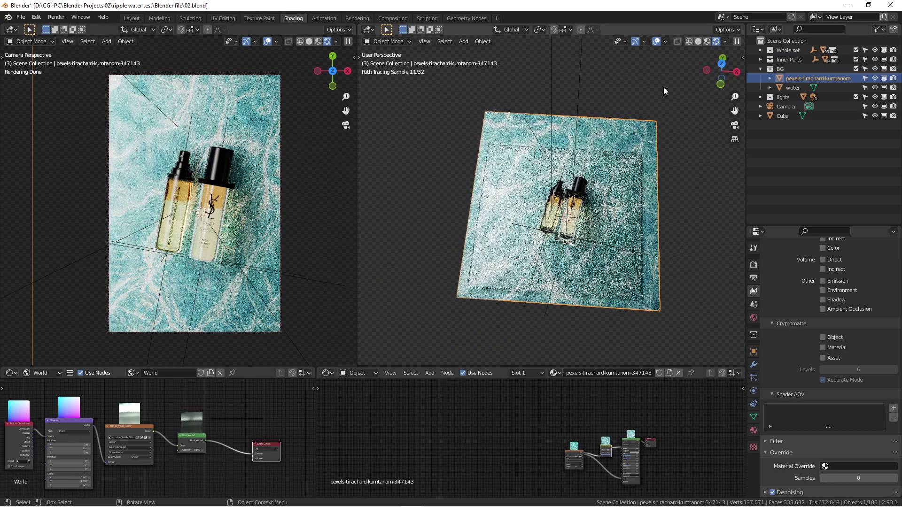
pyautogui.click(695, 43)
# Step: Look up the Import Images as Planes add-on in the preferences by filtering the add-ons with "imp"
pyautogui.click(36, 17)
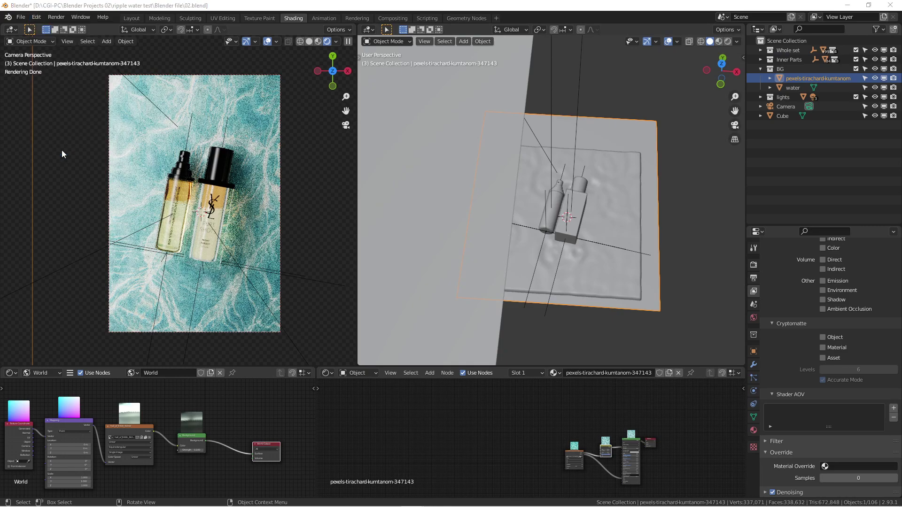
pyautogui.click(60, 151)
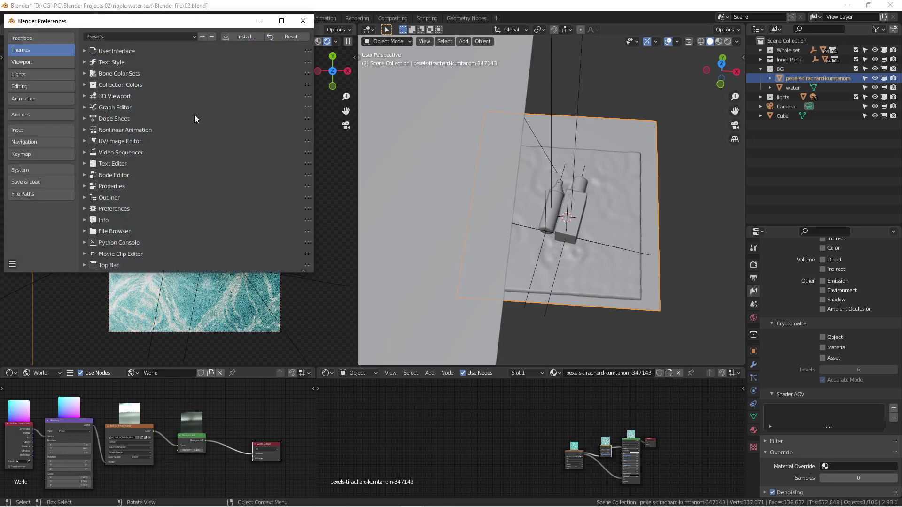
pyautogui.click(33, 113)
pyautogui.click(259, 49)
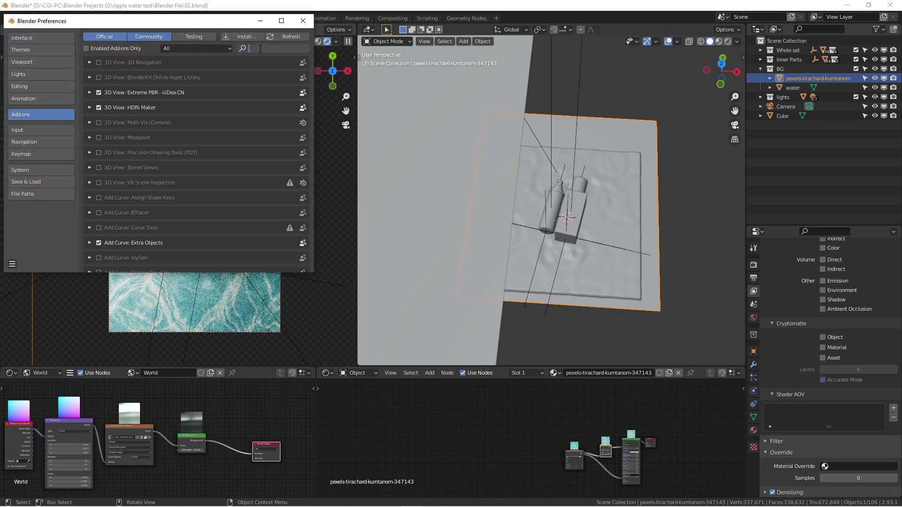
pyautogui.write('imp')
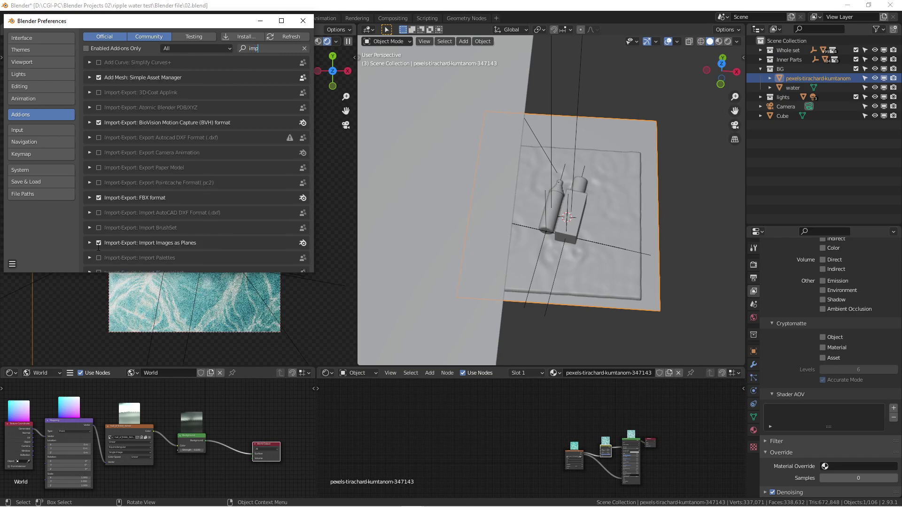
pyautogui.click(302, 21)
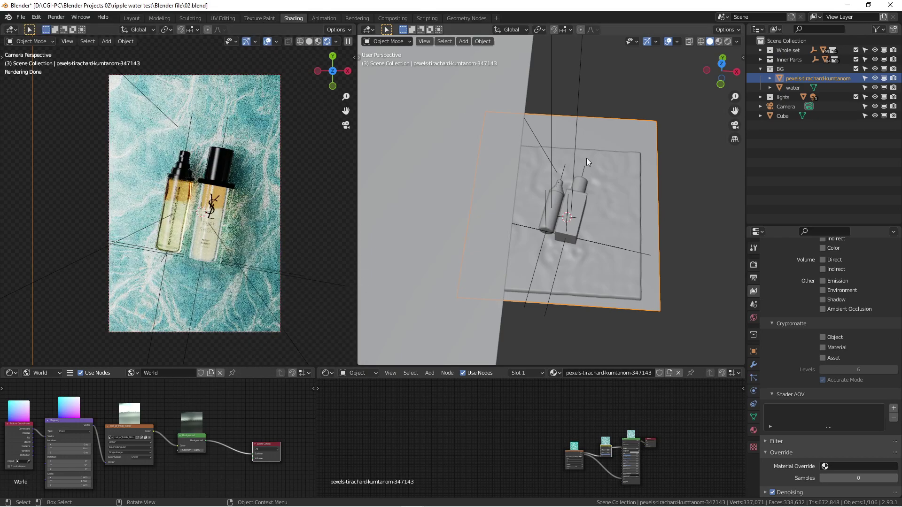
# Step: Examine the layout of the image plane, water block and bottles from several angles and distances in the solid view
pyautogui.scroll(3, 633, 148)
pyautogui.scroll(-3, 633, 148)
pyautogui.moveTo(632, 182); pyautogui.dragTo(596, 151, button='middle')
pyautogui.scroll(4, 633, 181)
pyautogui.scroll(-4, 595, 154)
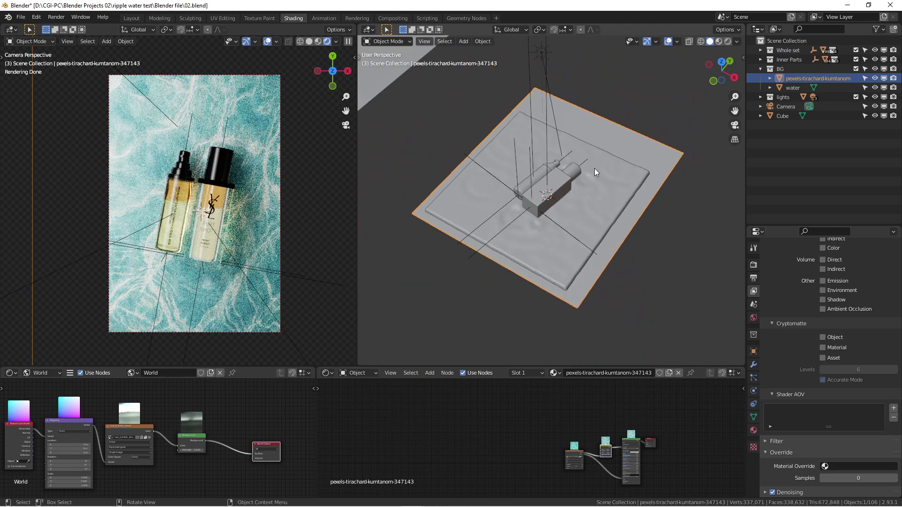
pyautogui.scroll(2, 594, 169)
pyautogui.moveTo(599, 189)
pyautogui.mouseDown(button='middle')
pyautogui.moveTo(593, 193)
pyautogui.moveTo(587, 175)
pyautogui.moveTo(588, 193)
pyautogui.moveTo(603, 196)
pyautogui.mouseUp(button='middle')
pyautogui.scroll(-4, 587, 175)
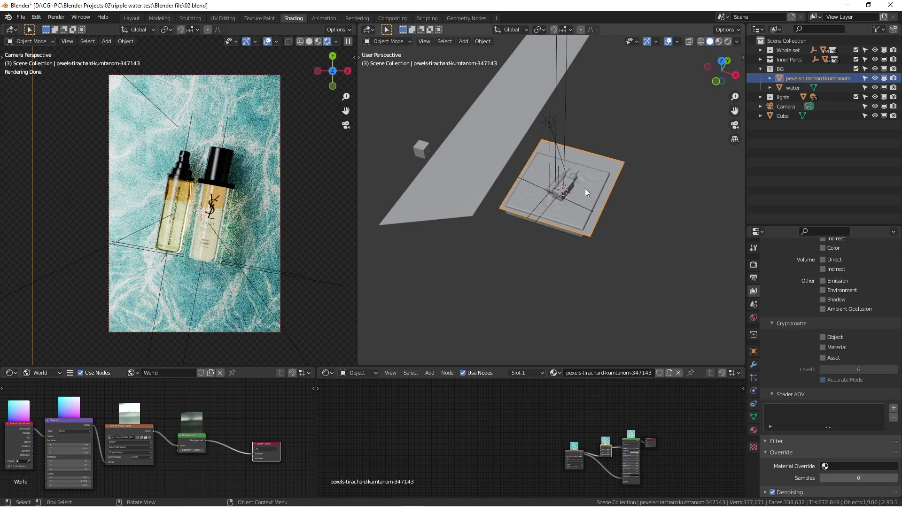
pyautogui.scroll(5, 589, 186)
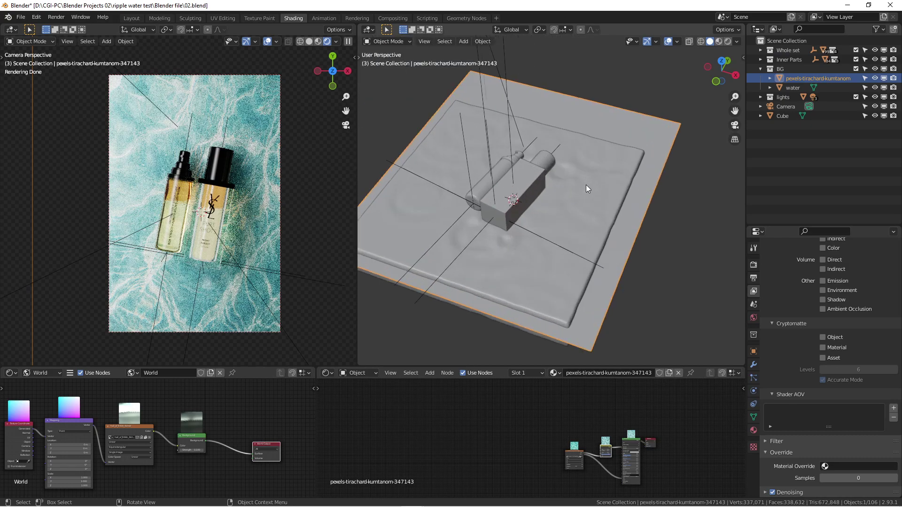
# Step: Select the water block, inspect it from a low side angle, and leave it in place
pyautogui.click(586, 185)
pyautogui.scroll(-3, 599, 182)
pyautogui.moveTo(600, 182); pyautogui.dragTo(593, 225, button='middle')
pyautogui.moveTo(563, 254); pyautogui.dragTo(549, 264, button='middle')
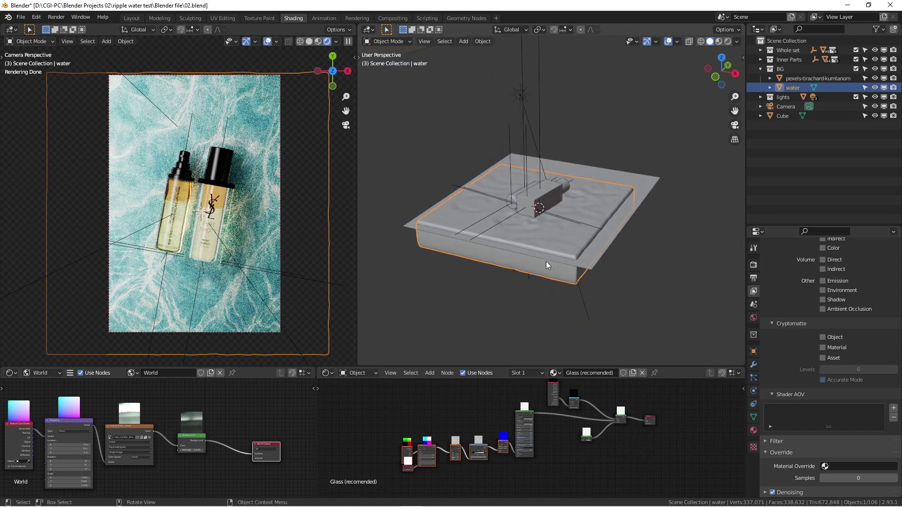
pyautogui.press('g')
pyautogui.rightClick(576, 186)
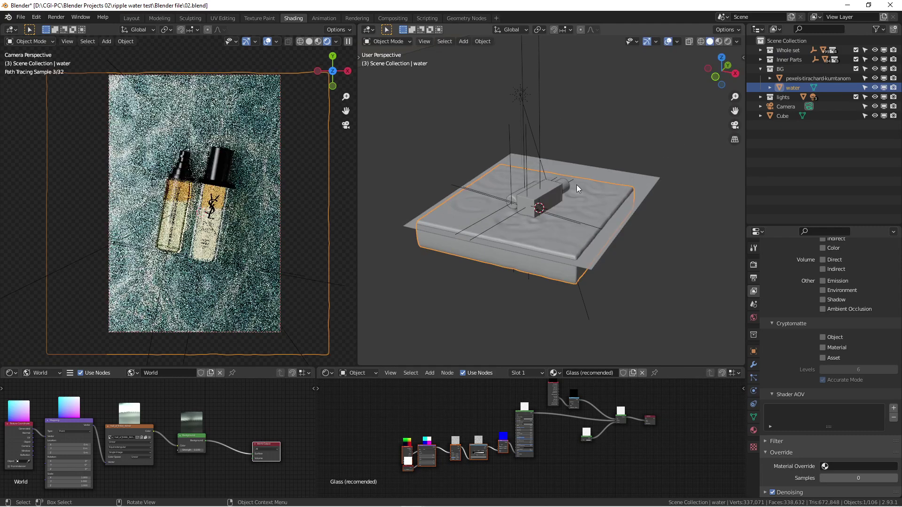
# Step: Select the background image plane, then the large light plane beside the bottle set
pyautogui.click(637, 179)
pyautogui.moveTo(639, 183); pyautogui.dragTo(520, 154, button='middle')
pyautogui.scroll(-3, 603, 230)
pyautogui.click(522, 158)
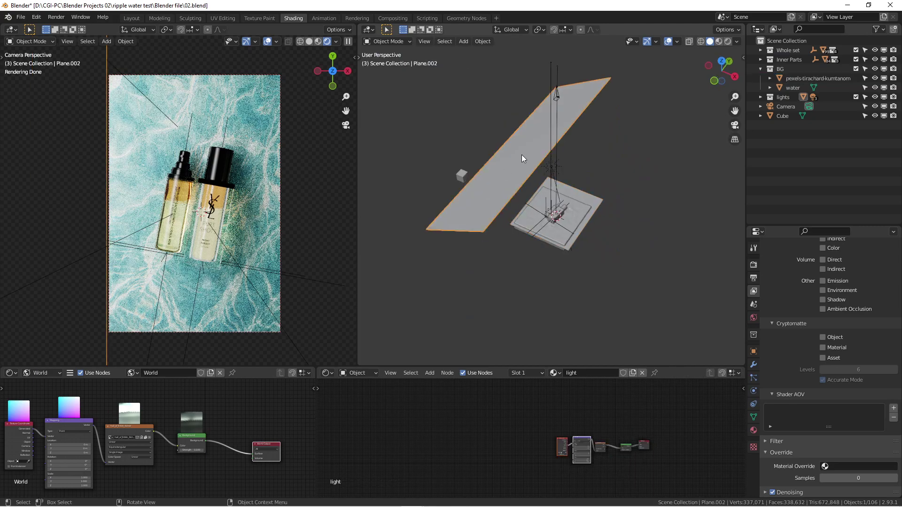
# Step: Show the second viewport in rendered shading and expand the lights collection in the outliner
pyautogui.click(729, 41)
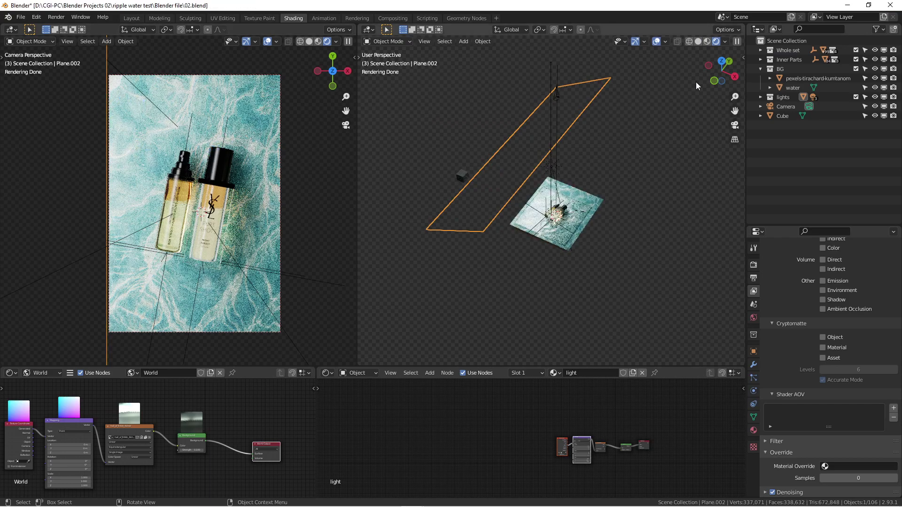
pyautogui.click(761, 97)
pyautogui.moveTo(475, 136); pyautogui.dragTo(556, 147, button='middle')
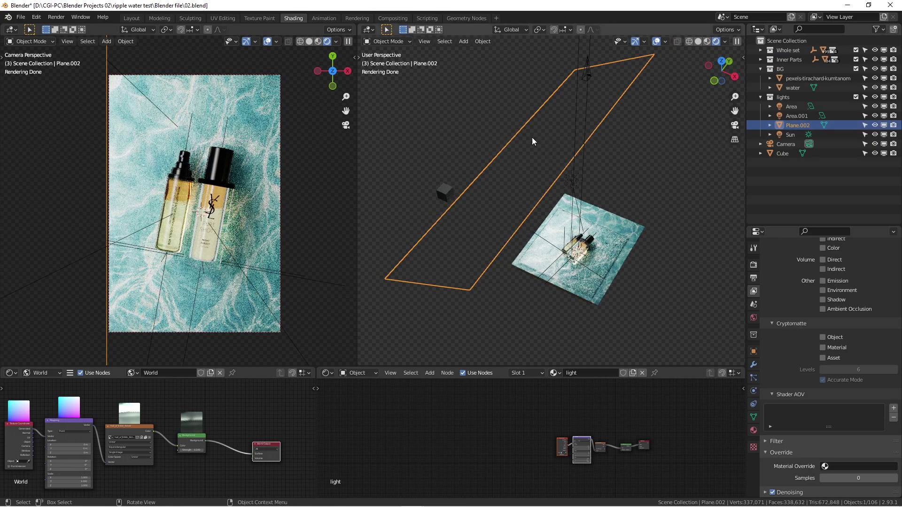
# Step: Hide and unhide Plane.002 in the viewport to compare the bottles' lighting with and without it
pyautogui.click(875, 125)
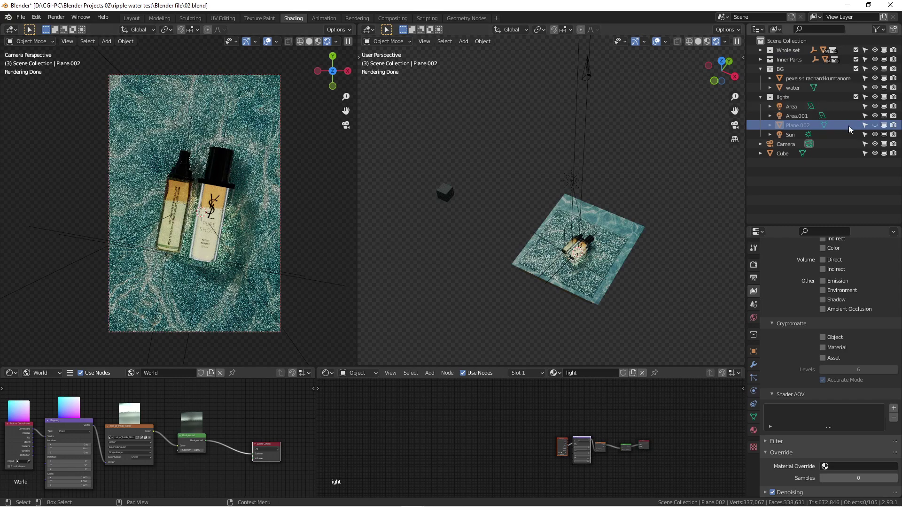
pyautogui.click(876, 126)
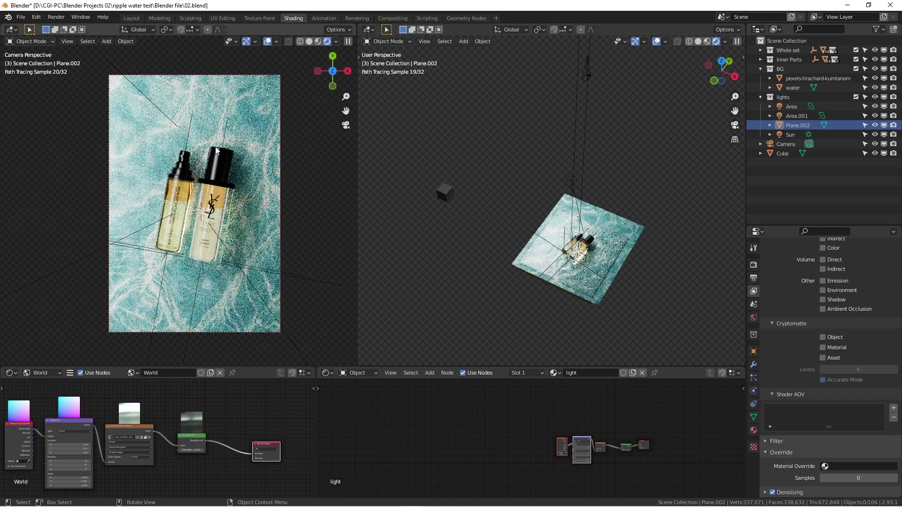
pyautogui.scroll(3, 168, 173)
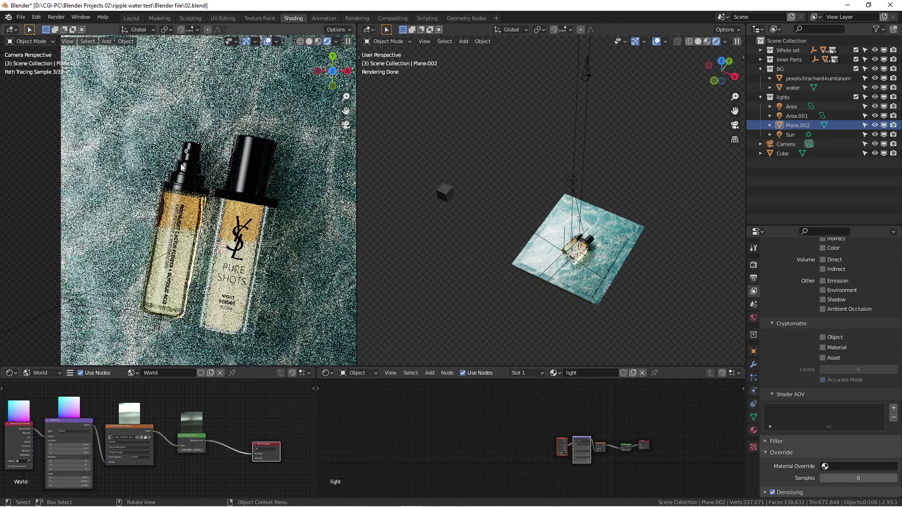
pyautogui.scroll(-2, 640, 145)
# Step: Select Plane.002 in the lights collection and display its ray visibility settings in the object properties
pyautogui.moveTo(622, 139); pyautogui.dragTo(591, 124, button='middle')
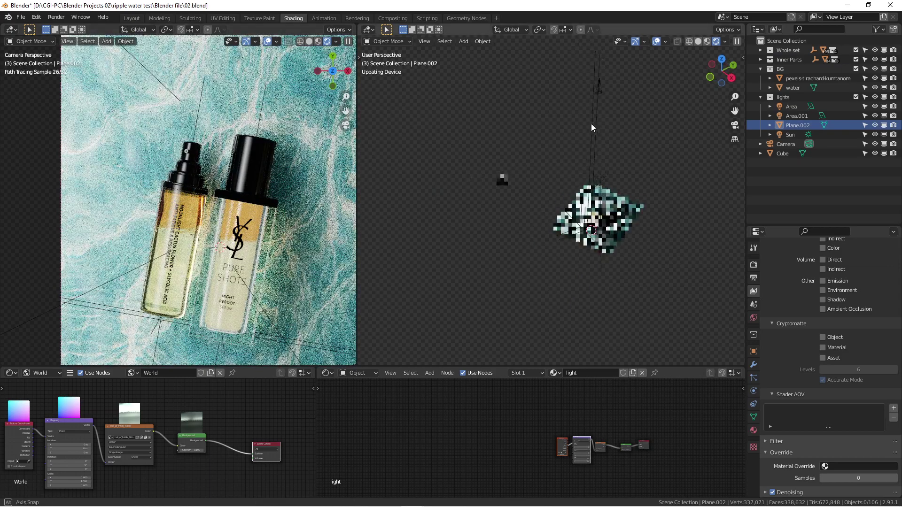
pyautogui.scroll(4, 594, 134)
pyautogui.scroll(1, 602, 190)
pyautogui.scroll(-1, 602, 190)
pyautogui.click(798, 125)
pyautogui.scroll(-2, 569, 159)
pyautogui.moveTo(569, 159)
pyautogui.mouseDown(button='middle')
pyautogui.moveTo(613, 167)
pyautogui.moveTo(562, 168)
pyautogui.moveTo(542, 142)
pyautogui.moveTo(520, 150)
pyautogui.mouseUp(button='middle')
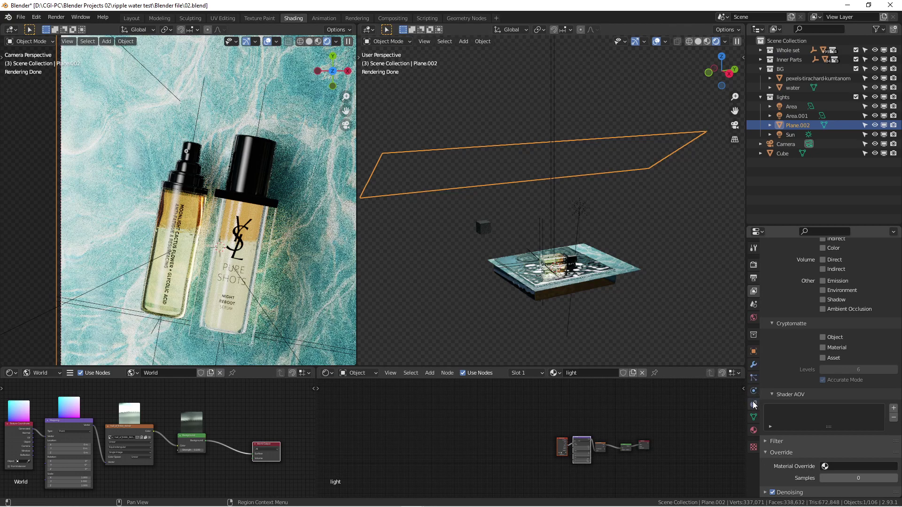
pyautogui.click(753, 352)
pyautogui.scroll(-1, 780, 354)
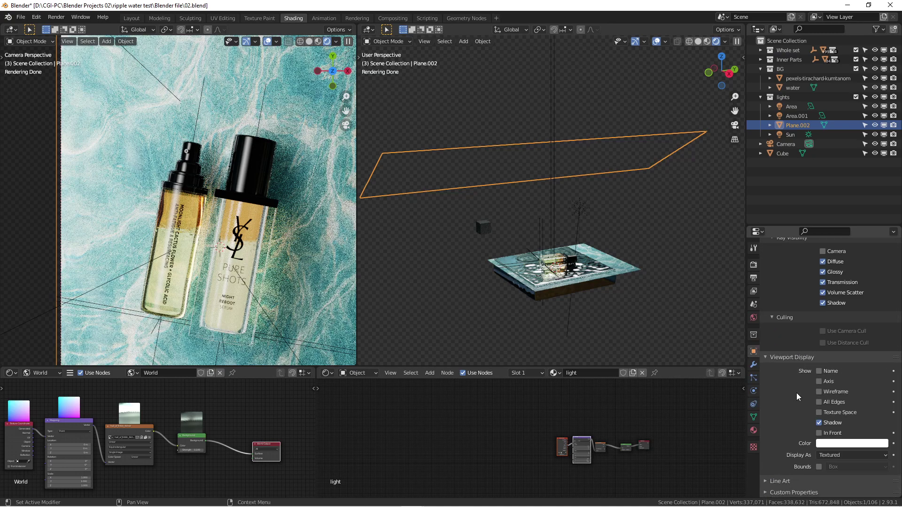
# Step: Toggle Camera in Plane.002's ray visibility off and back on to compare how the light plane shows in the viewport
pyautogui.scroll(7, 803, 340)
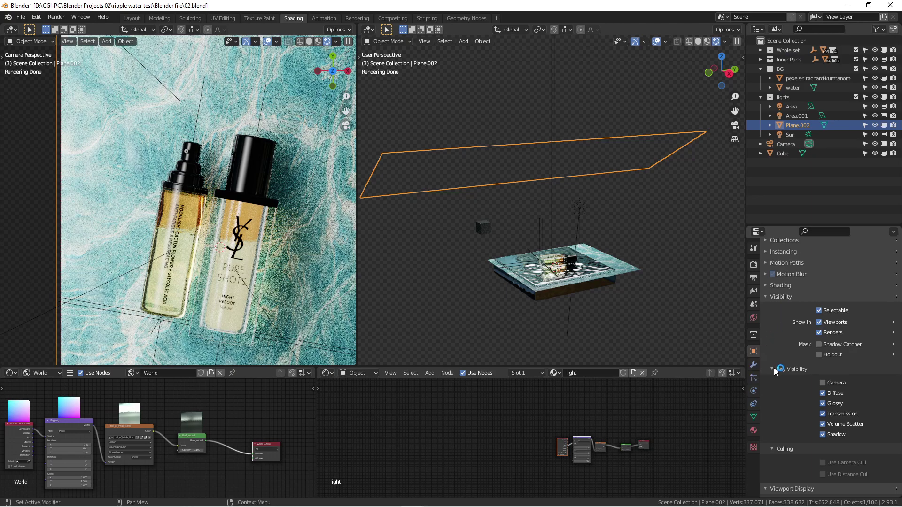
pyautogui.scroll(-2, 793, 329)
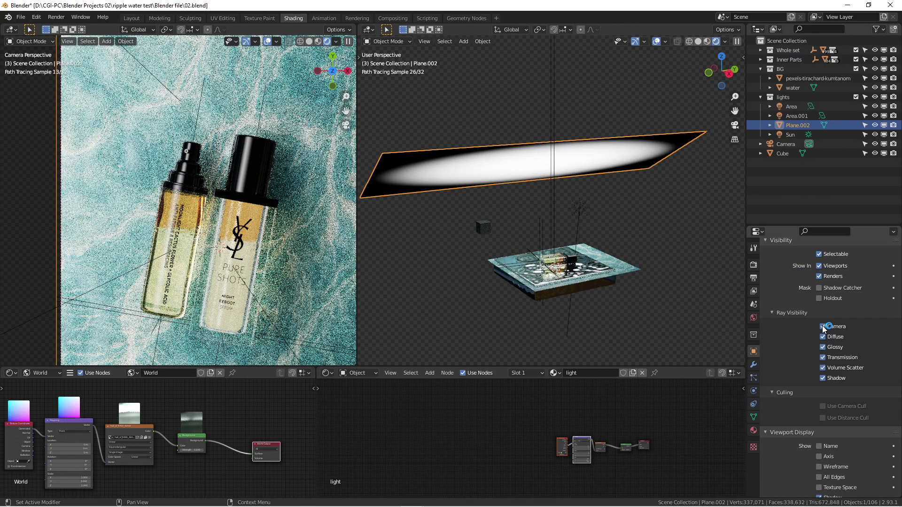
pyautogui.click(823, 327)
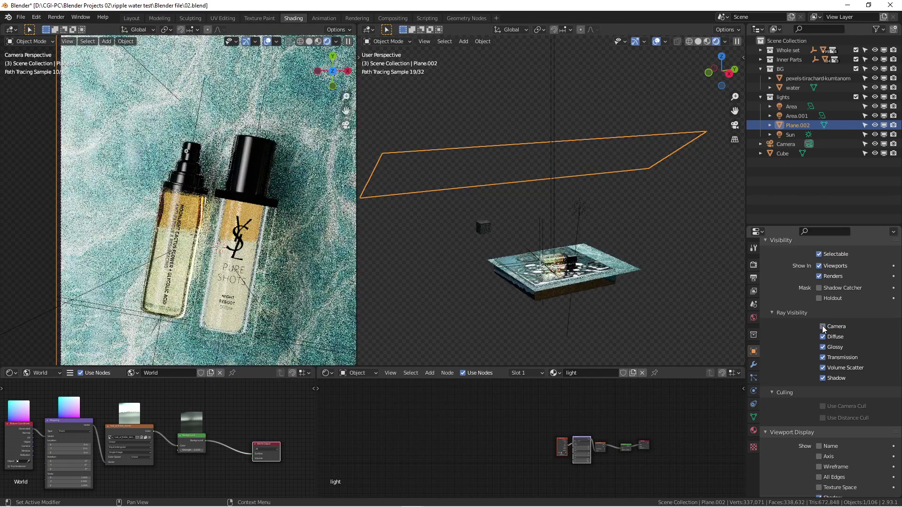
pyautogui.click(822, 327)
# Step: Inspect the visible light plane beside the bottle set, and disable Camera in Plane.002's ray visibility
pyautogui.moveTo(554, 175); pyautogui.dragTo(606, 182, button='middle')
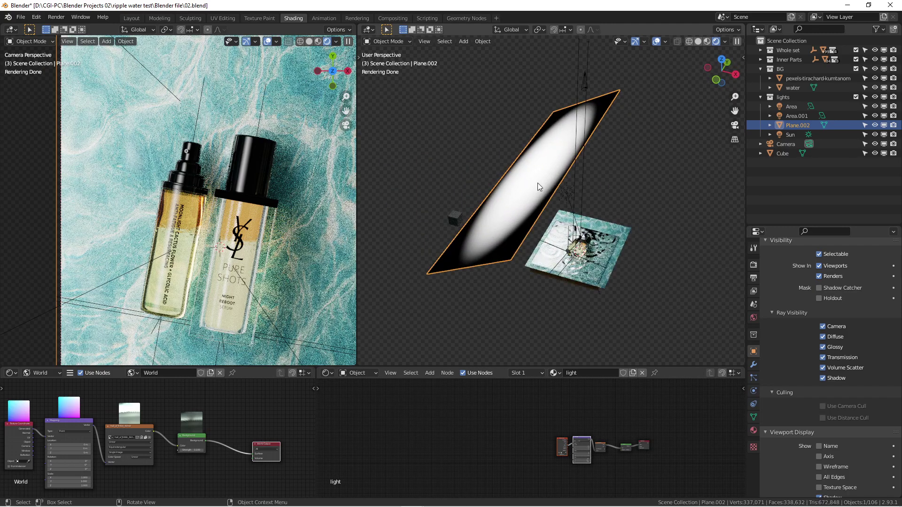
pyautogui.moveTo(538, 182); pyautogui.dragTo(568, 187, button='middle')
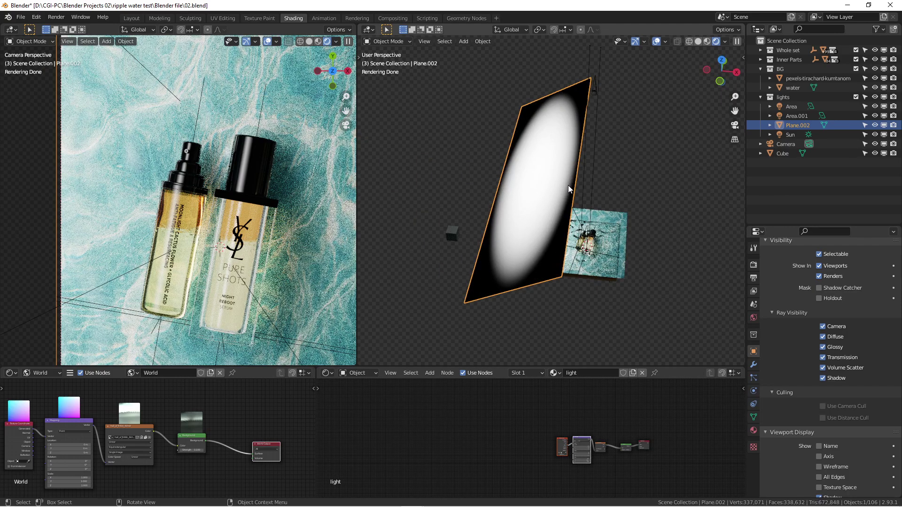
pyautogui.press('g')
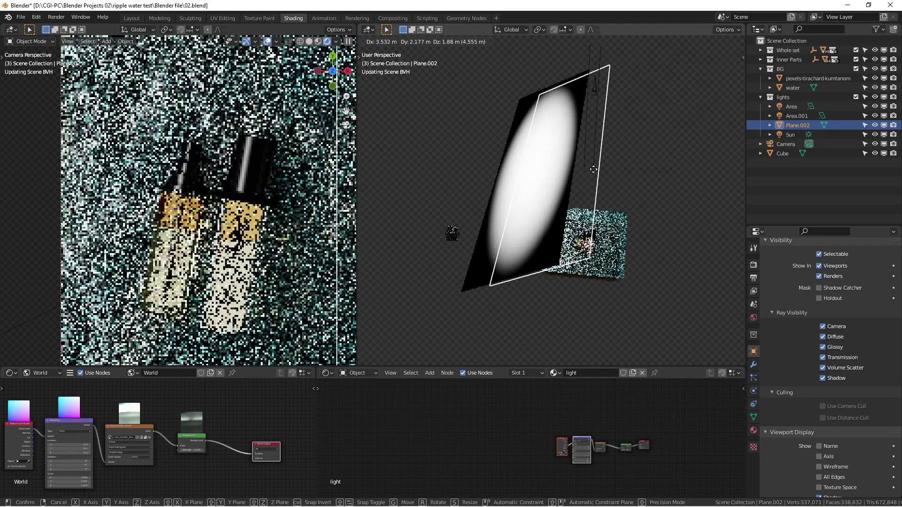
pyautogui.press('Escape')
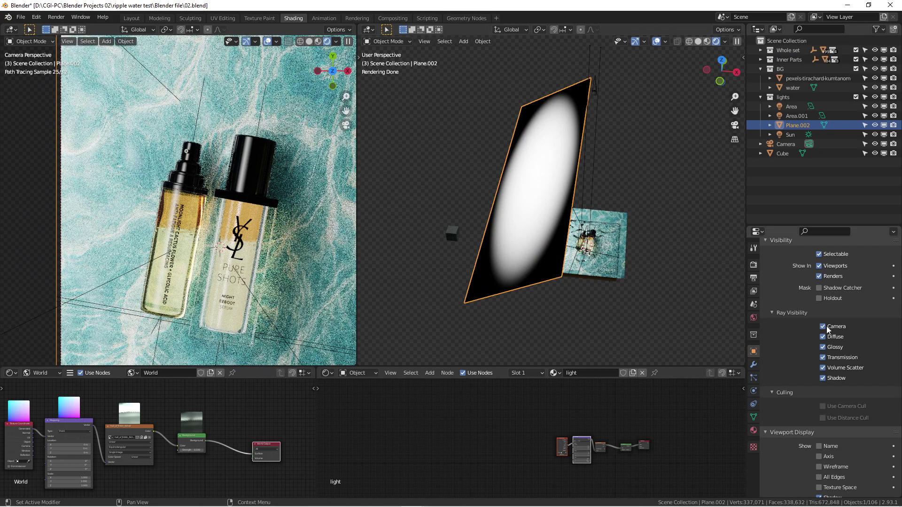
pyautogui.scroll(3, 826, 329)
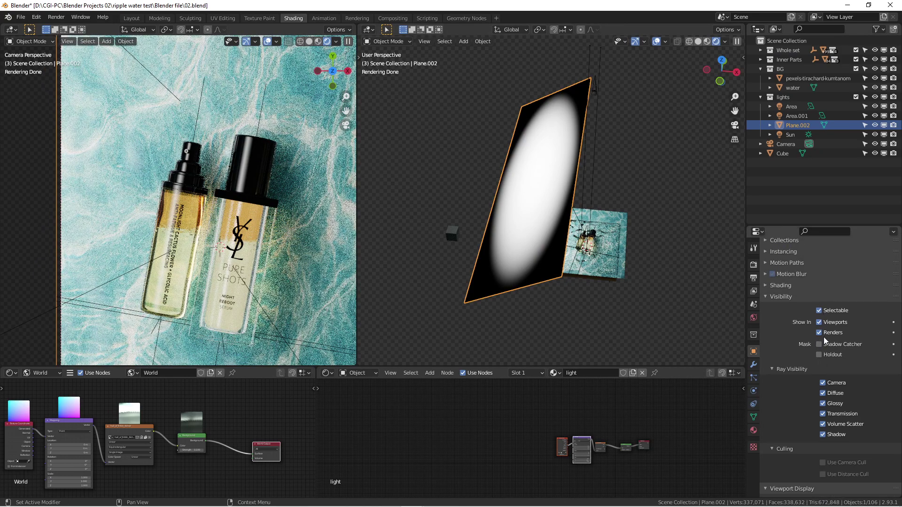
pyautogui.click(823, 384)
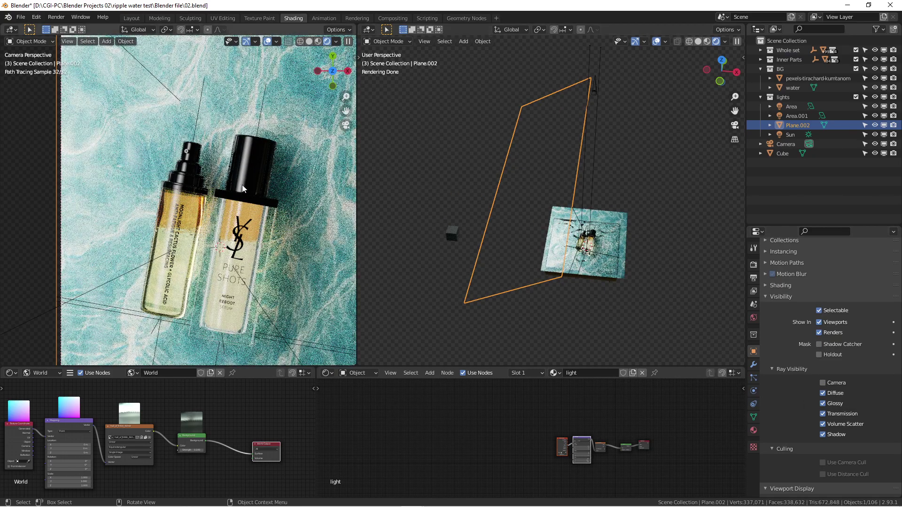
# Step: Examine the camera-invisible light plane's position relative to the bottles and the water in the second viewport
pyautogui.scroll(-3, 419, 162)
pyautogui.moveTo(448, 165)
pyautogui.keyDown('shift'); pyautogui.mouseDown(button='middle')
pyautogui.moveTo(453, 134)
pyautogui.moveTo(520, 131)
pyautogui.moveTo(500, 145)
pyautogui.mouseUp(button='middle'); pyautogui.keyUp('shift')
pyautogui.scroll(1, 492, 128)
pyautogui.scroll(2, 497, 144)
pyautogui.scroll(-2, 269, 169)
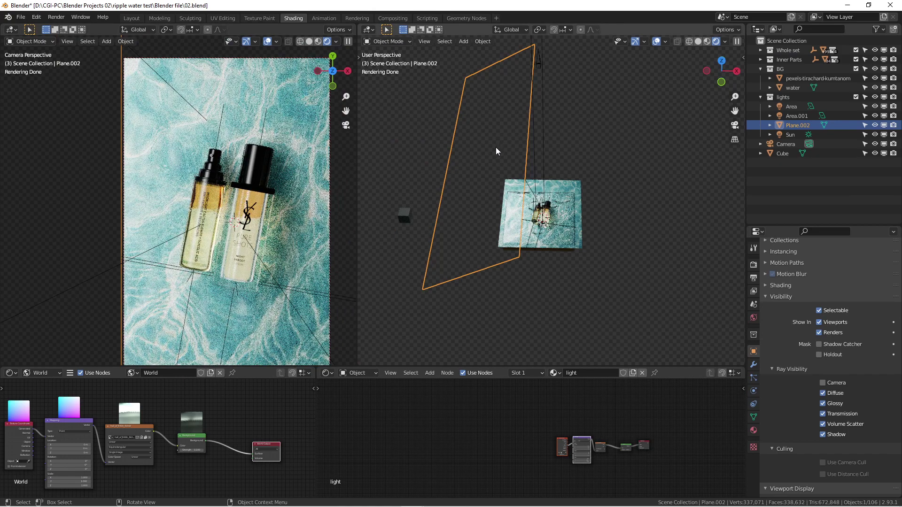
pyautogui.moveTo(527, 133)
pyautogui.mouseDown(button='middle')
pyautogui.moveTo(548, 121)
pyautogui.moveTo(536, 67)
pyautogui.mouseUp(button='middle')
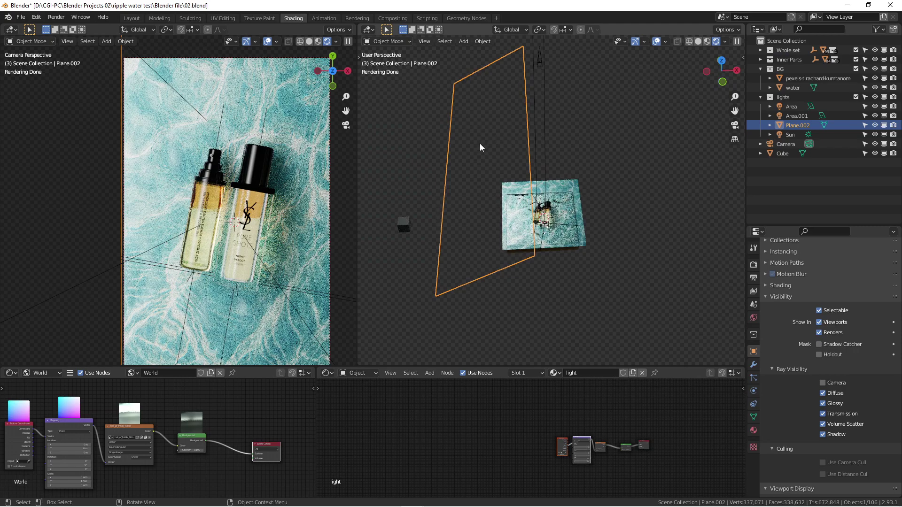
pyautogui.scroll(-1, 532, 174)
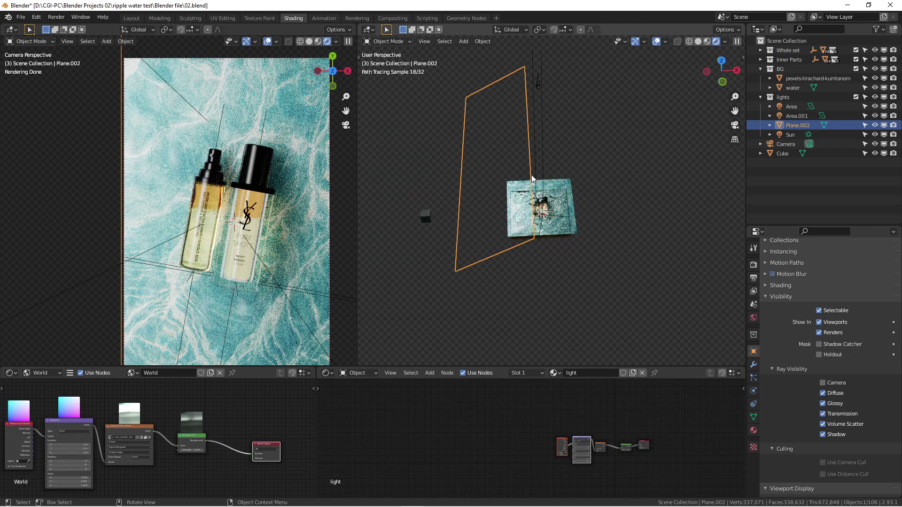
# Step: Examine the light plane's reflections on the bottles and rippled water up close, comparing them with the camera view
pyautogui.scroll(3, 499, 187)
pyautogui.moveTo(500, 187)
pyautogui.mouseDown(button='middle')
pyautogui.moveTo(508, 214)
pyautogui.moveTo(522, 198)
pyautogui.moveTo(507, 199)
pyautogui.mouseUp(button='middle')
pyautogui.scroll(1, 531, 201)
pyautogui.scroll(4, 531, 200)
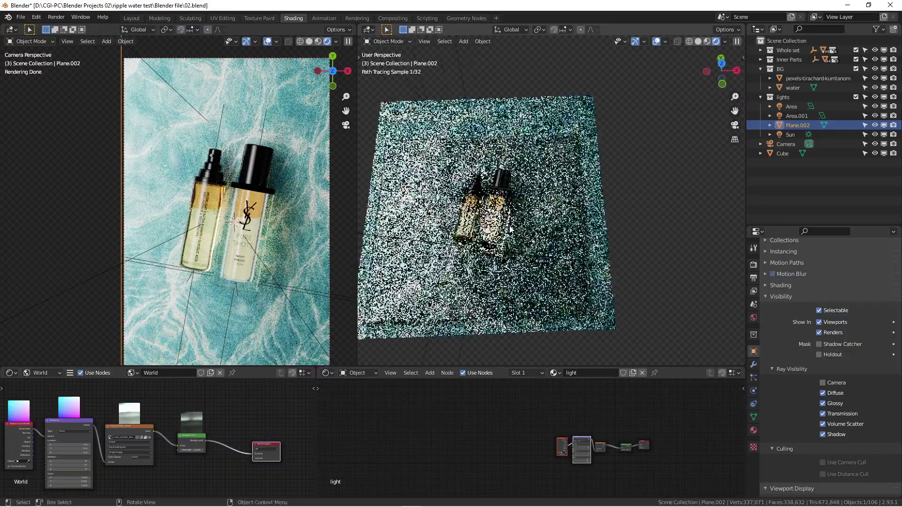
pyautogui.scroll(4, 258, 208)
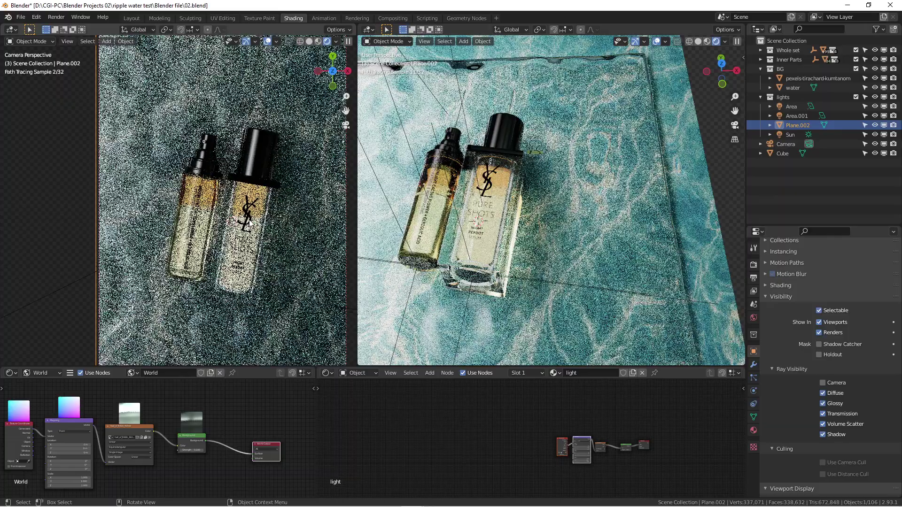
pyautogui.moveTo(511, 212); pyautogui.dragTo(495, 200, button='middle')
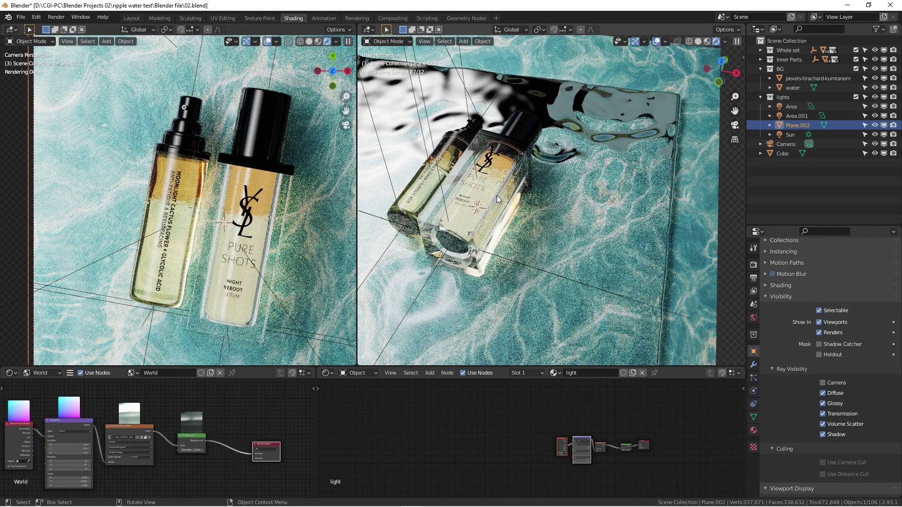
pyautogui.scroll(-3, 497, 196)
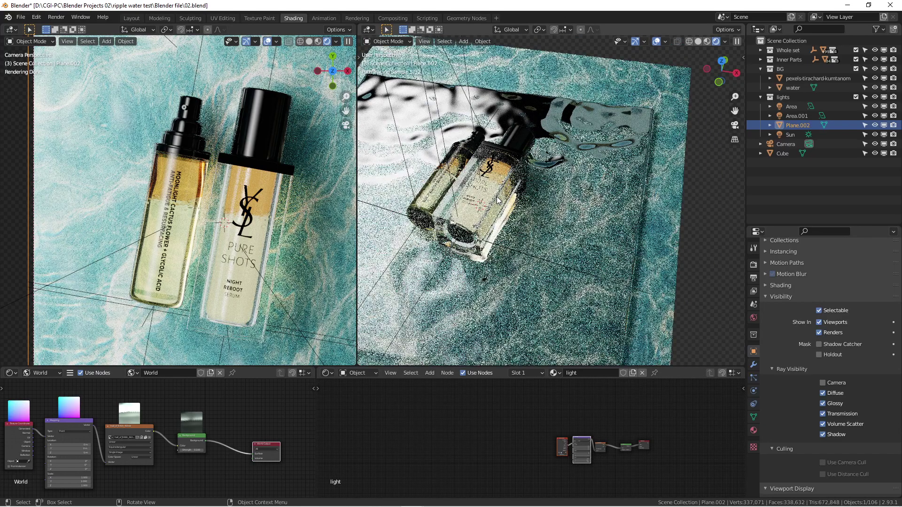
pyautogui.scroll(-2, 266, 188)
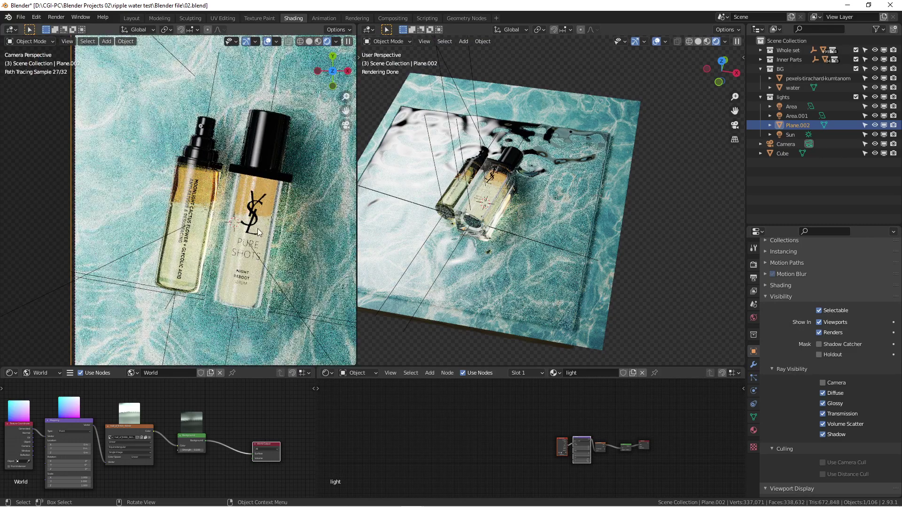
pyautogui.scroll(2, 258, 214)
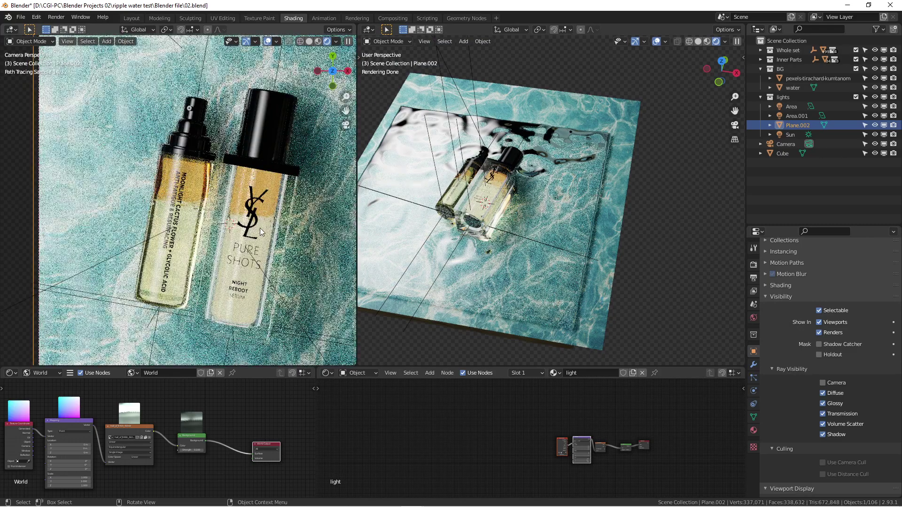
pyautogui.scroll(5, 512, 189)
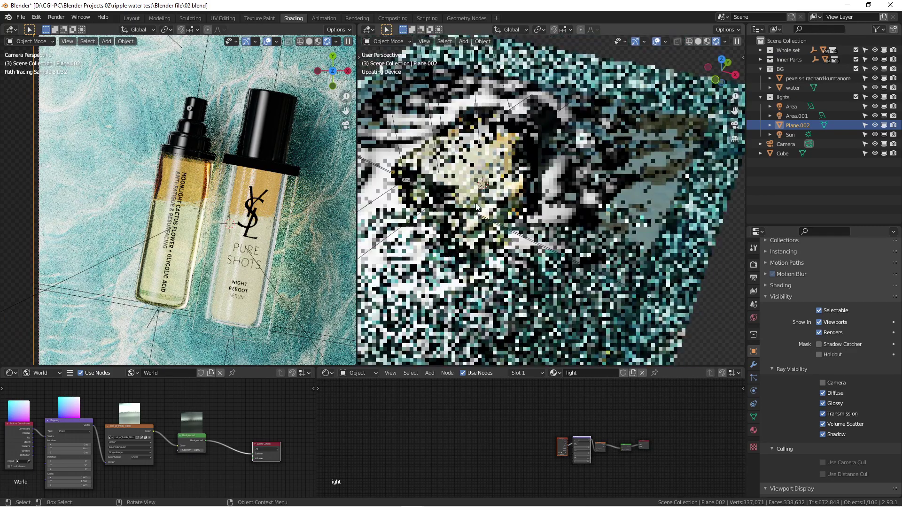
# Step: Show the second viewport in solid shading and select the Area light in the lights collection
pyautogui.click(699, 41)
pyautogui.moveTo(518, 190)
pyautogui.mouseDown(button='middle')
pyautogui.moveTo(510, 187)
pyautogui.moveTo(542, 162)
pyautogui.moveTo(593, 154)
pyautogui.moveTo(495, 208)
pyautogui.moveTo(532, 199)
pyautogui.mouseUp(button='middle')
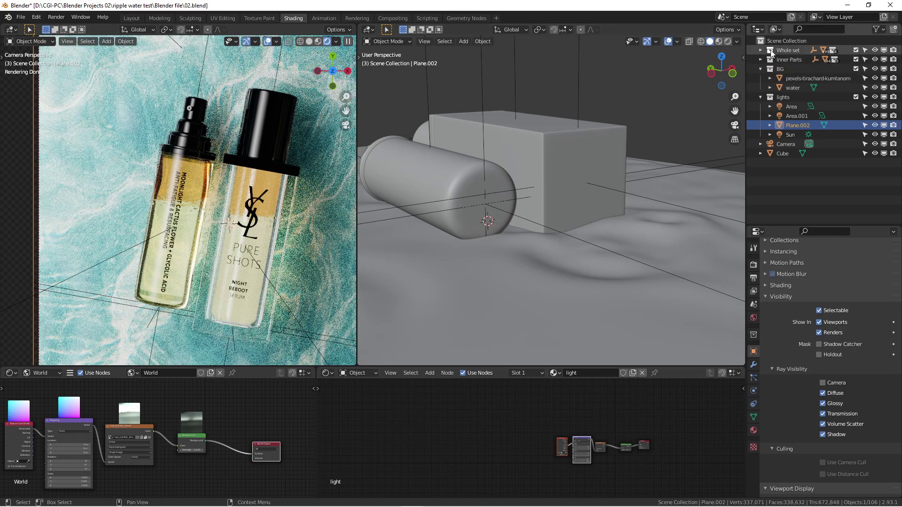
pyautogui.click(790, 107)
pyautogui.moveTo(555, 207); pyautogui.dragTo(697, 48, button='middle')
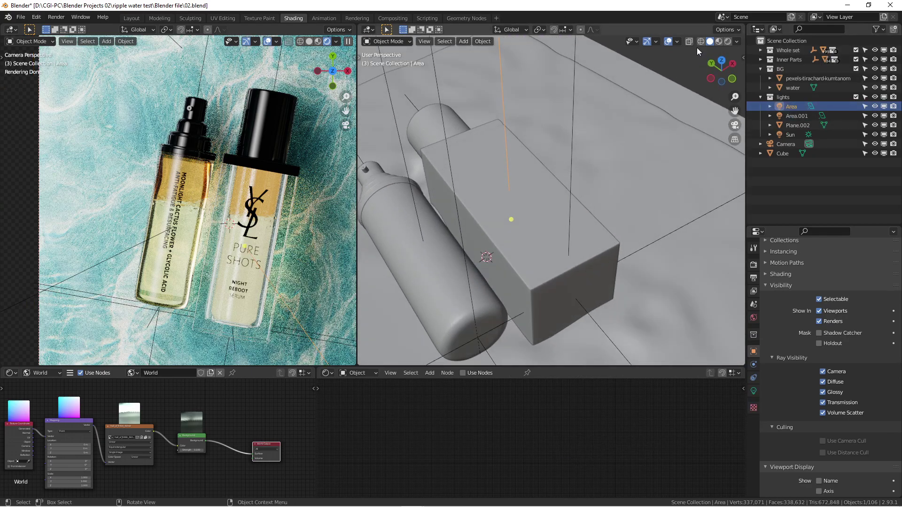
# Step: Return the second viewport to rendered shading and view how the Area light illuminates the bottles from several angles
pyautogui.click(727, 42)
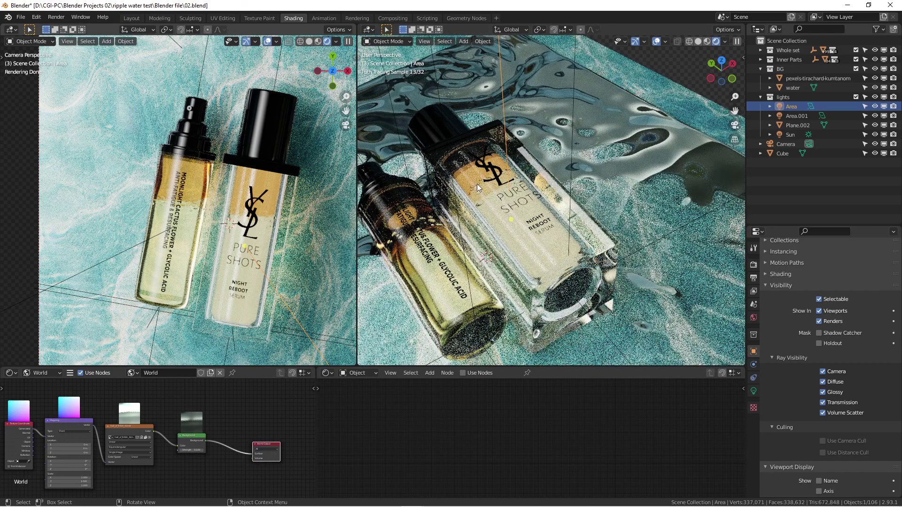
pyautogui.scroll(-1, 547, 194)
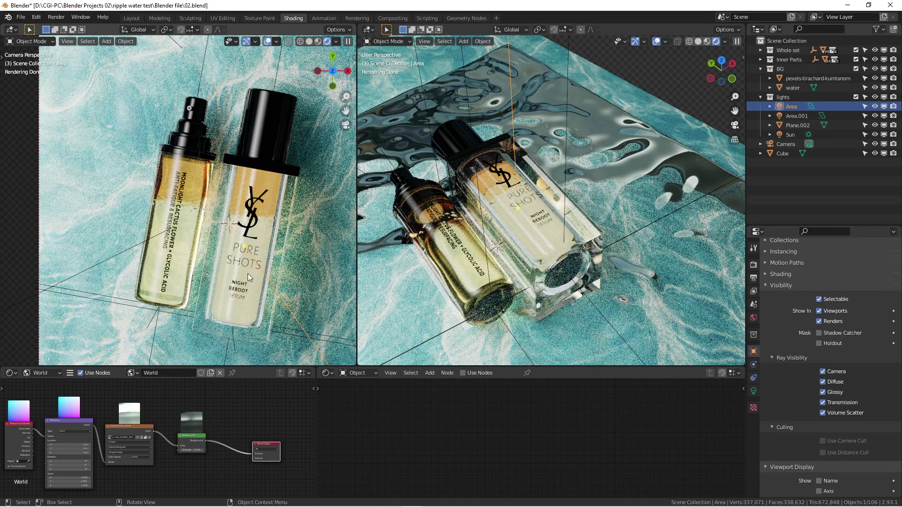
pyautogui.moveTo(496, 148)
pyautogui.mouseDown(button='middle')
pyautogui.moveTo(565, 172)
pyautogui.moveTo(578, 197)
pyautogui.mouseUp(button='middle')
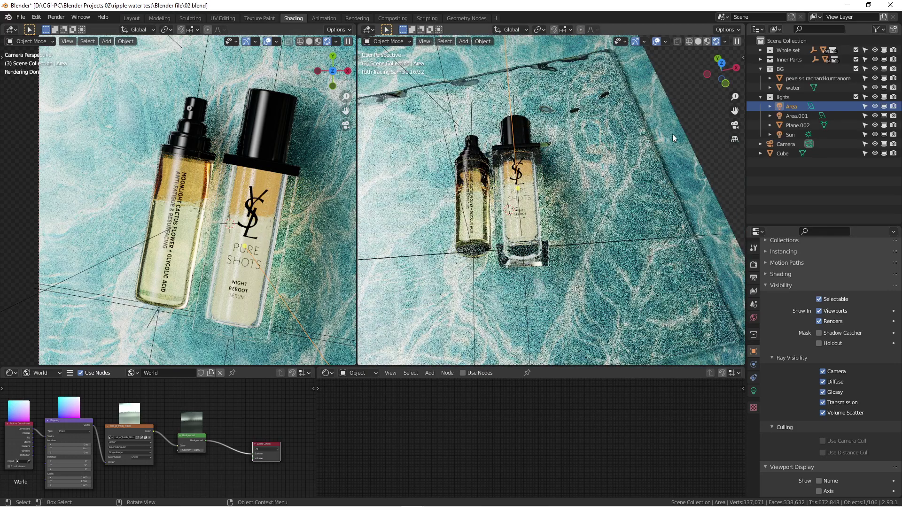
# Step: Hide and unhide the Area light in the viewport to compare the Pure Shots bottle's liquid with and without it
pyautogui.click(875, 106)
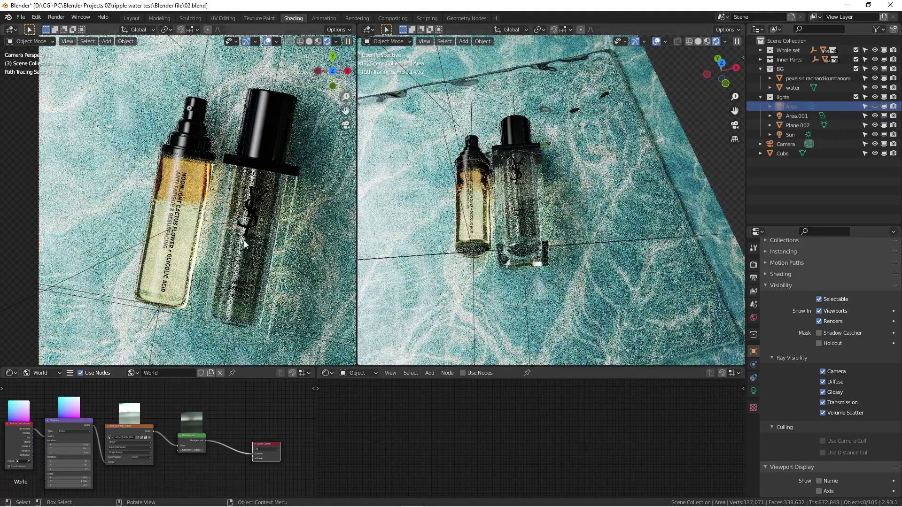
pyautogui.scroll(2, 242, 202)
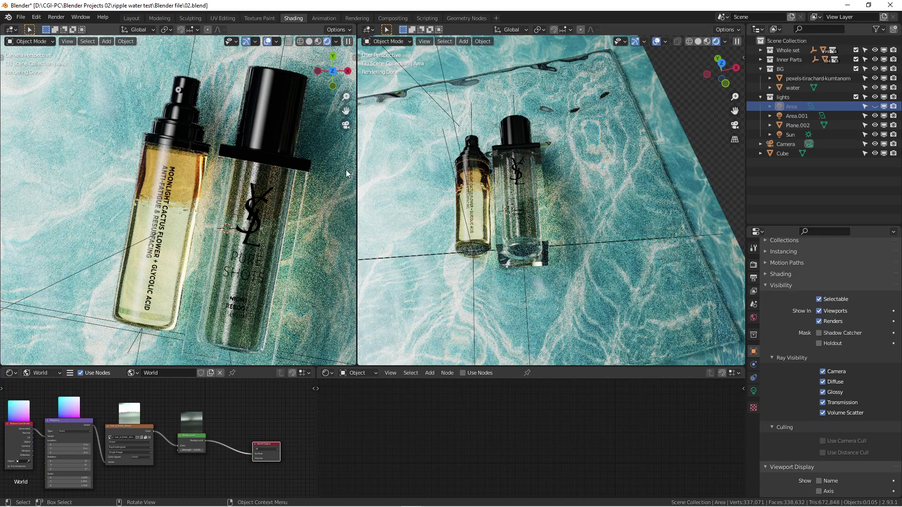
pyautogui.click(874, 106)
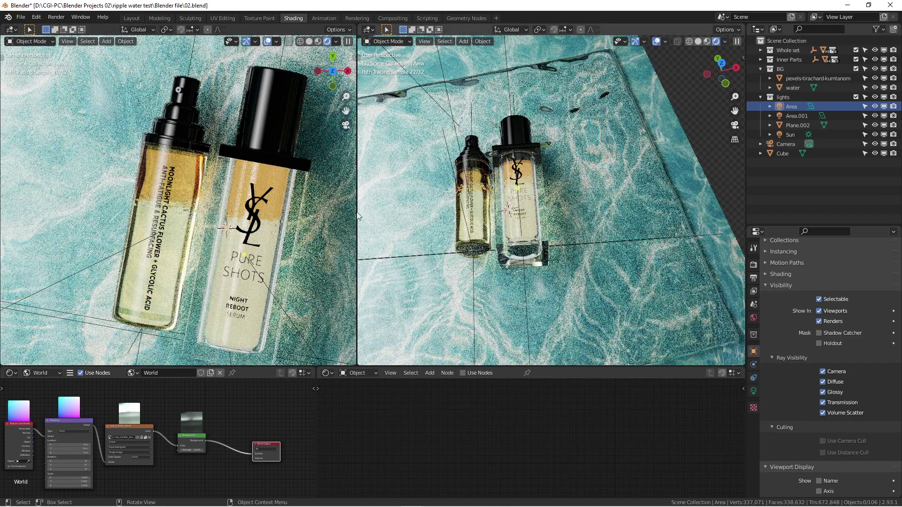
pyautogui.scroll(3, 269, 228)
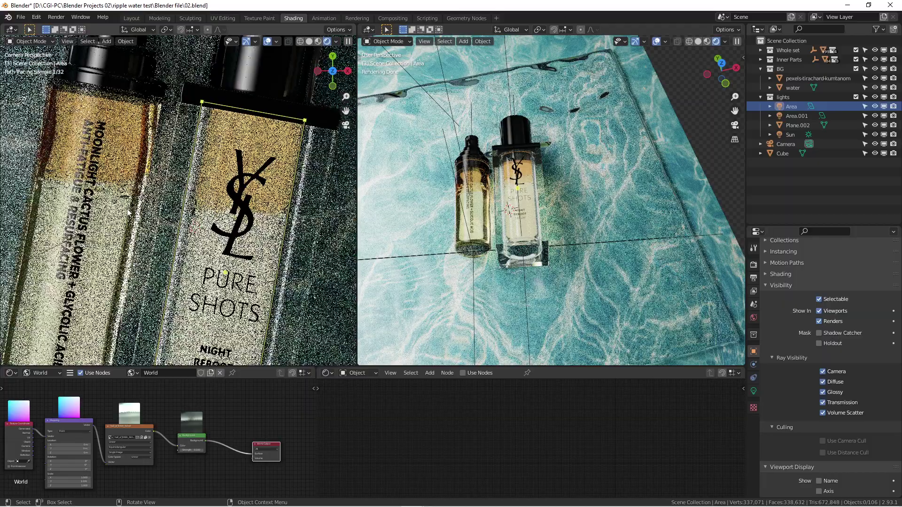
# Step: Hide and unhide the Area.001 light in the viewport to compare the bottles' lighting with and without it
pyautogui.scroll(-5, 261, 230)
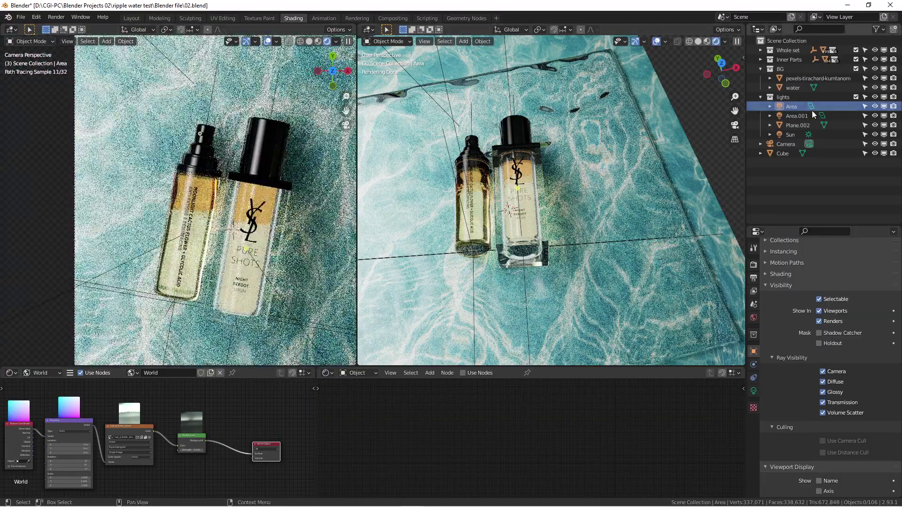
pyautogui.click(875, 116)
pyautogui.click(875, 115)
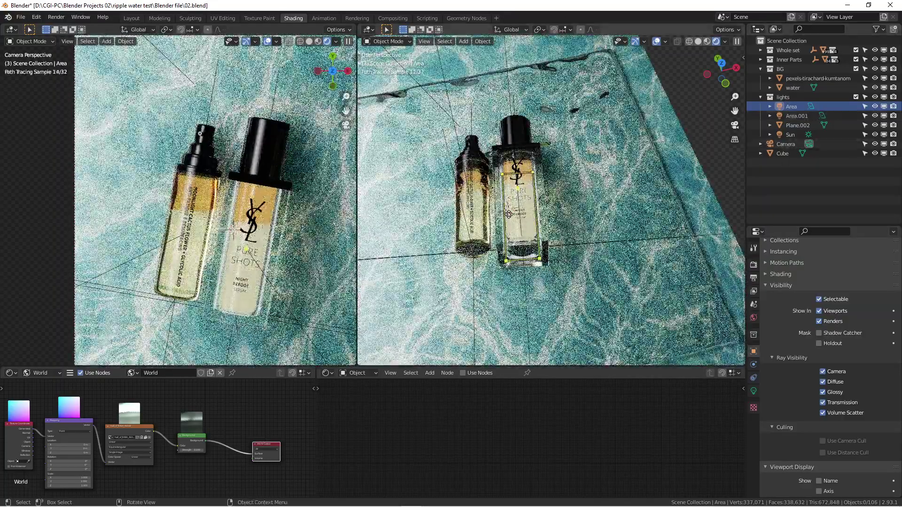
# Step: Examine the bottle set and its lights from the top view and at an angle, alongside the camera view
pyautogui.press('KP_7')
pyautogui.scroll(-3, 457, 220)
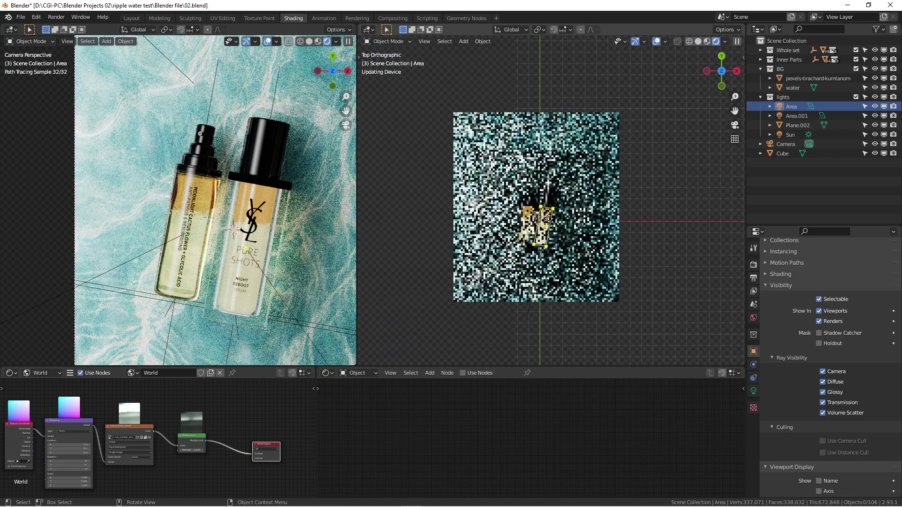
pyautogui.moveTo(508, 197); pyautogui.dragTo(525, 152, button='middle')
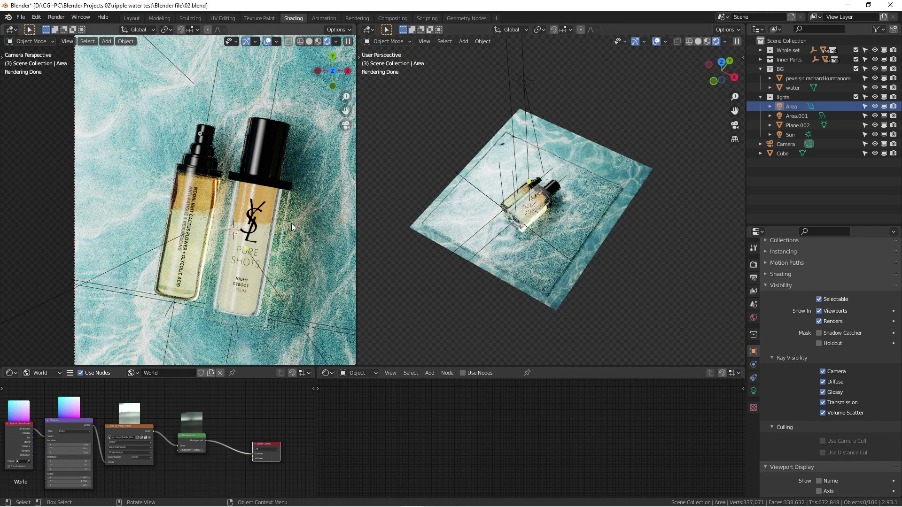
pyautogui.scroll(-4, 553, 162)
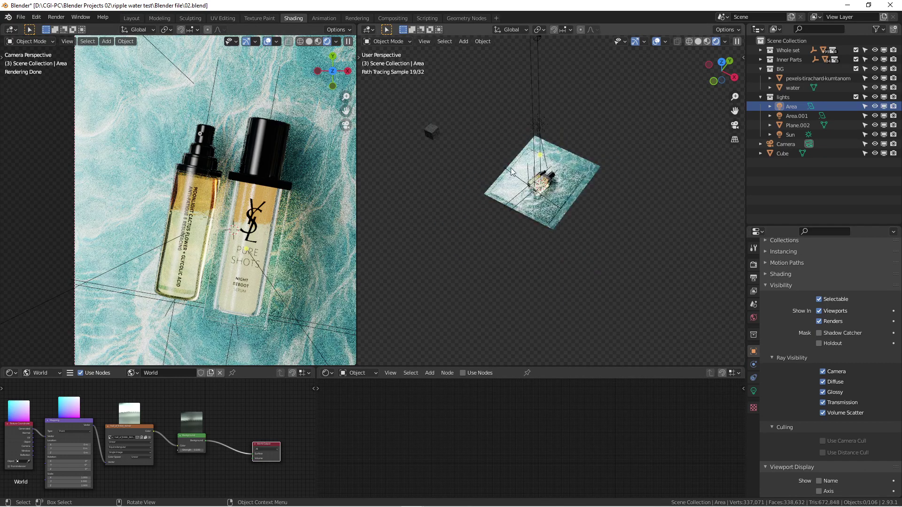
pyautogui.scroll(1, 262, 211)
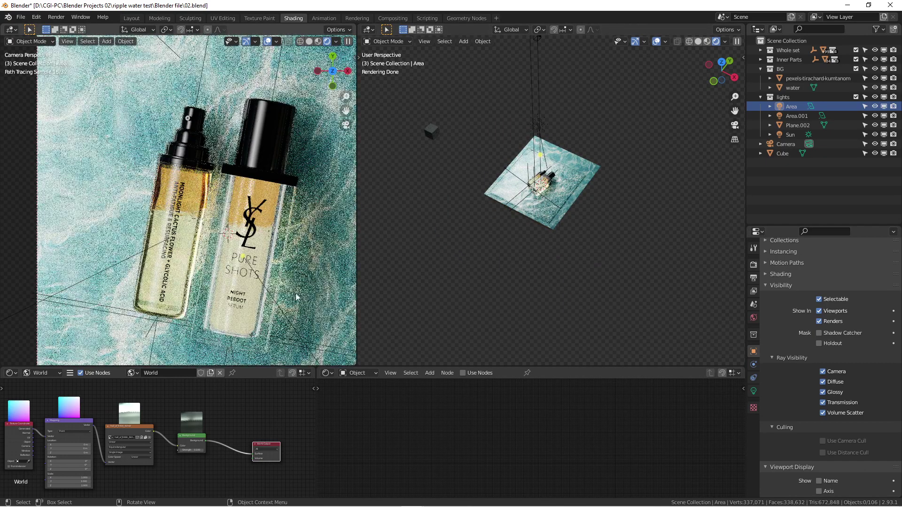
pyautogui.scroll(5, 536, 139)
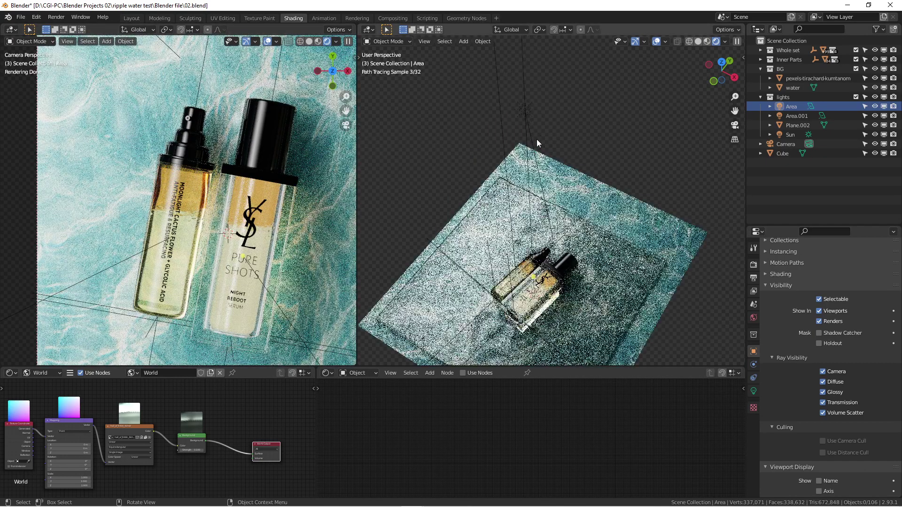
# Step: Select the Sun light and the Plane.002 light plane in turn to locate them above the bottle set
pyautogui.scroll(-6, 533, 123)
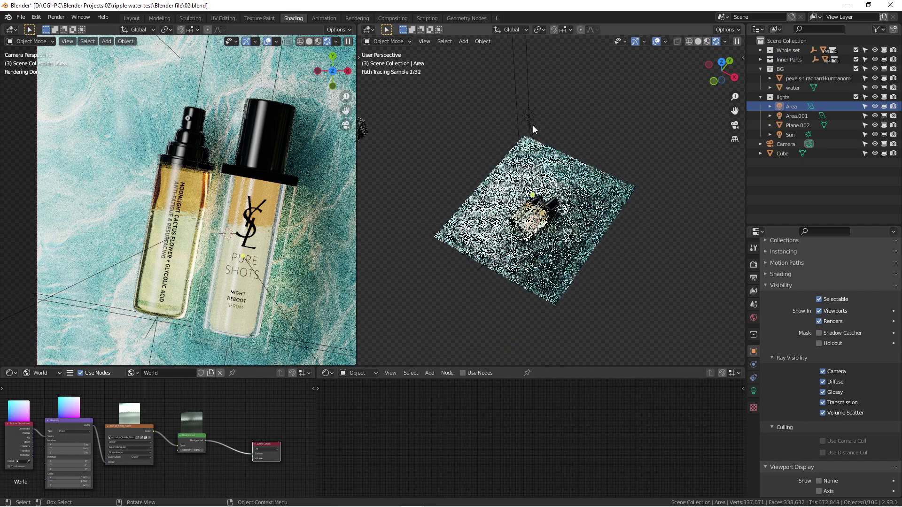
pyautogui.scroll(3, 536, 127)
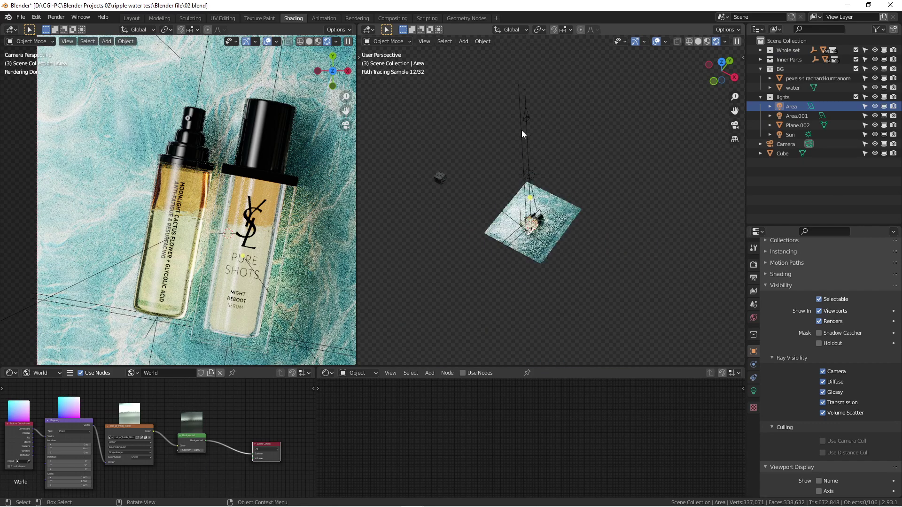
pyautogui.click(790, 135)
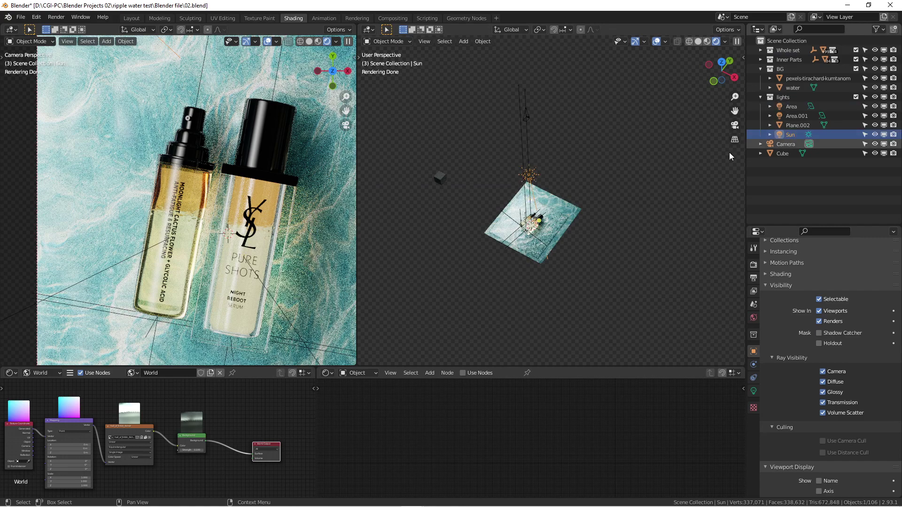
pyautogui.click(797, 125)
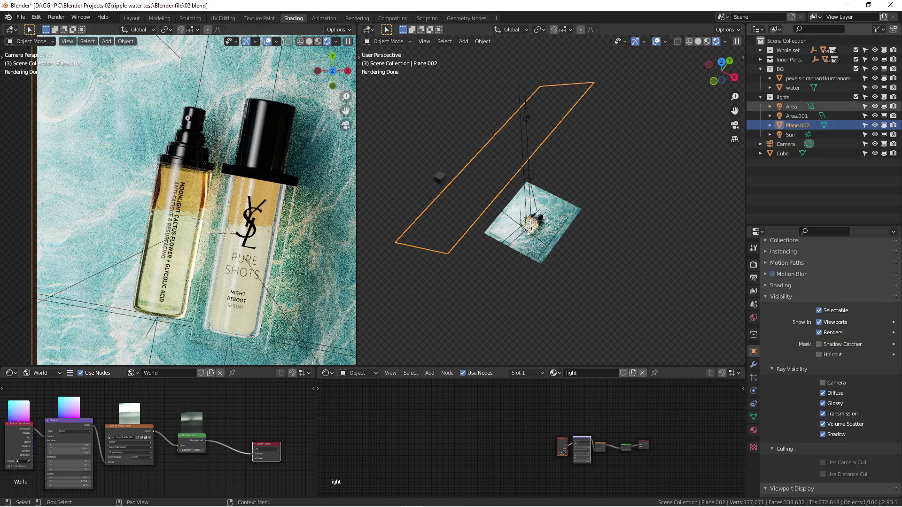
# Step: Hide the Plane.002 light plane, and hide and unhide the Sun to compare its effect on the bottles
pyautogui.click(875, 125)
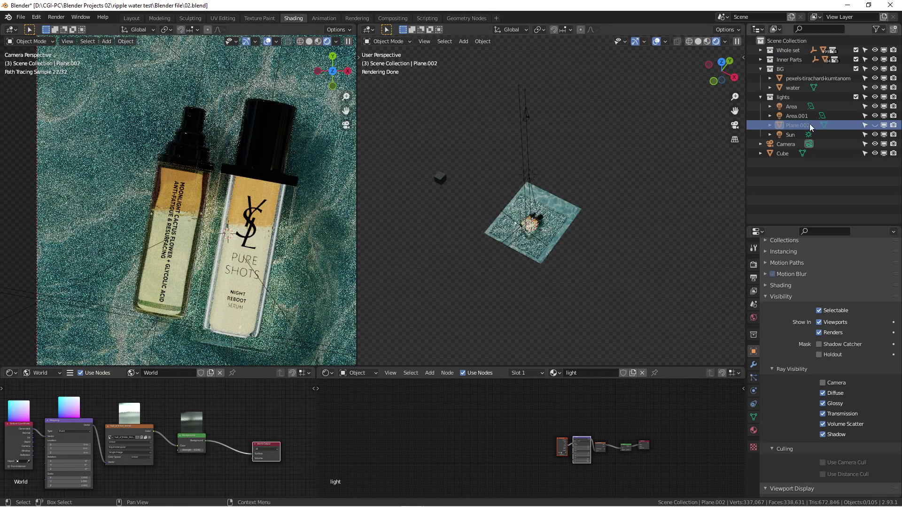
pyautogui.click(876, 134)
pyautogui.click(875, 134)
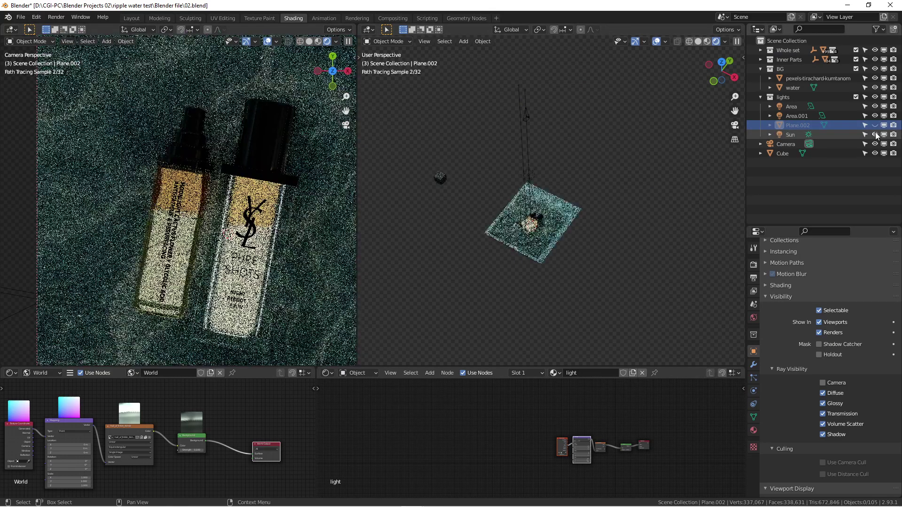
# Step: Hide the water block and examine the bottles' shadows on the background plane without the Plane.002 light
pyautogui.click(555, 226)
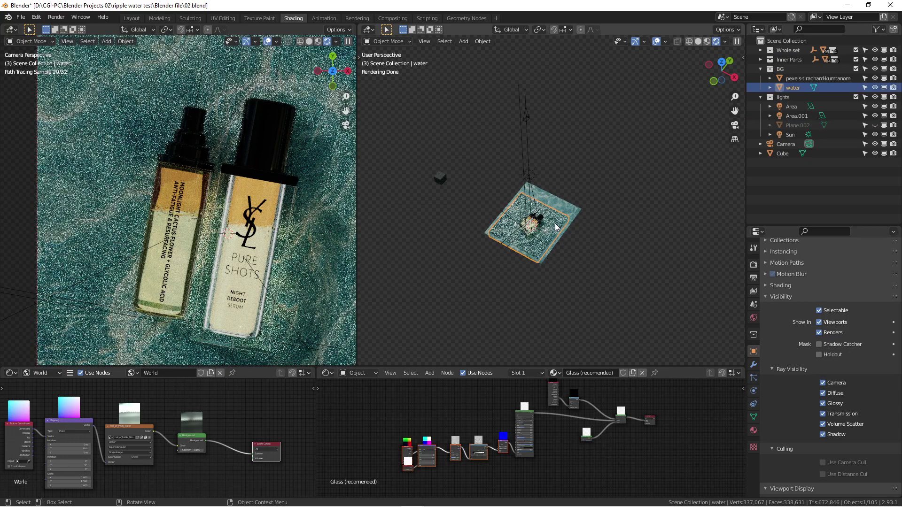
pyautogui.press('h')
pyautogui.scroll(-1, 300, 185)
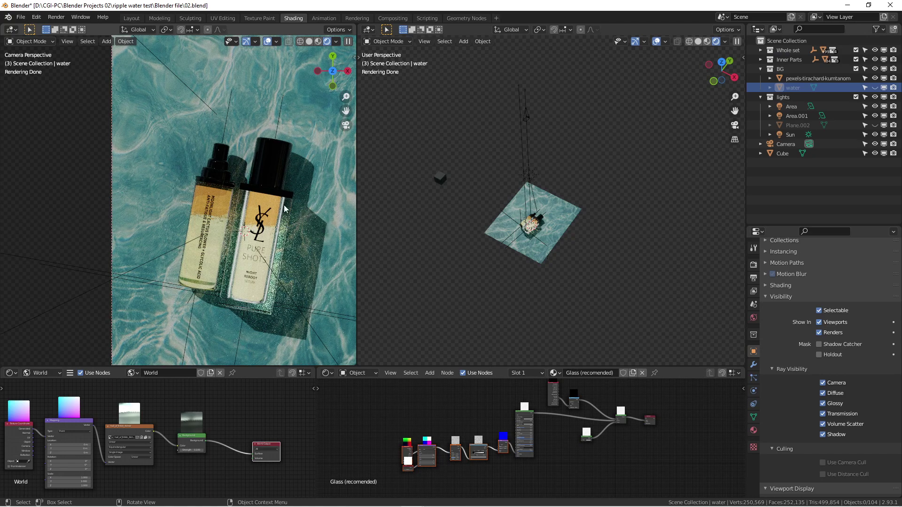
pyautogui.scroll(3, 545, 174)
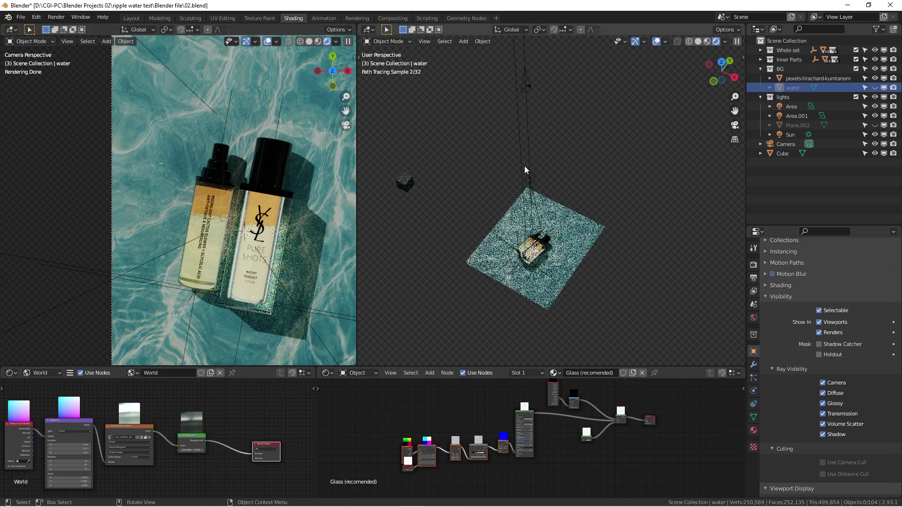
pyautogui.scroll(-1, 295, 188)
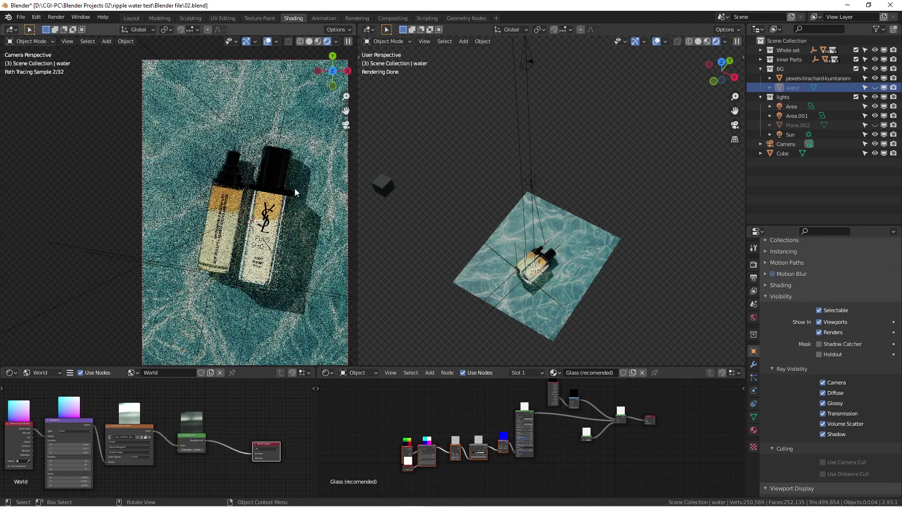
pyautogui.keyDown('shift'); pyautogui.moveTo(286, 189); pyautogui.dragTo(224, 204, button='middle'); pyautogui.keyUp('shift')
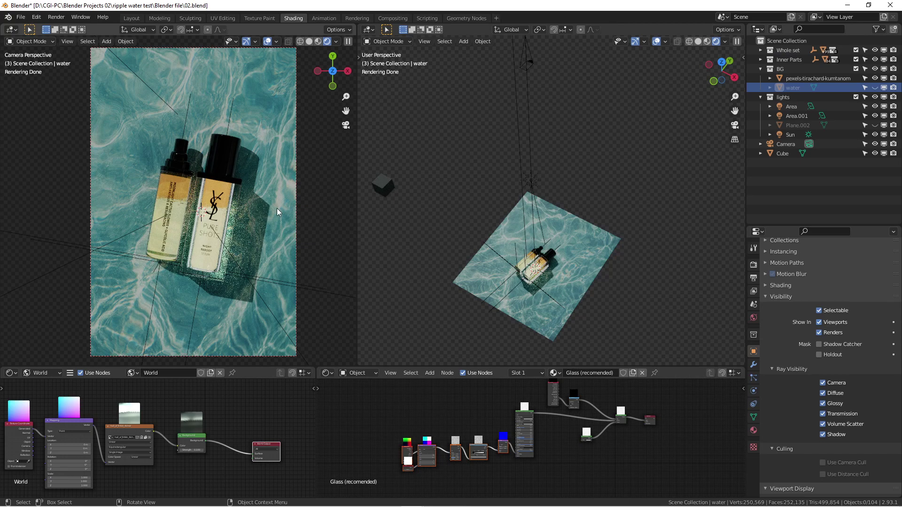
pyautogui.scroll(-1, 278, 208)
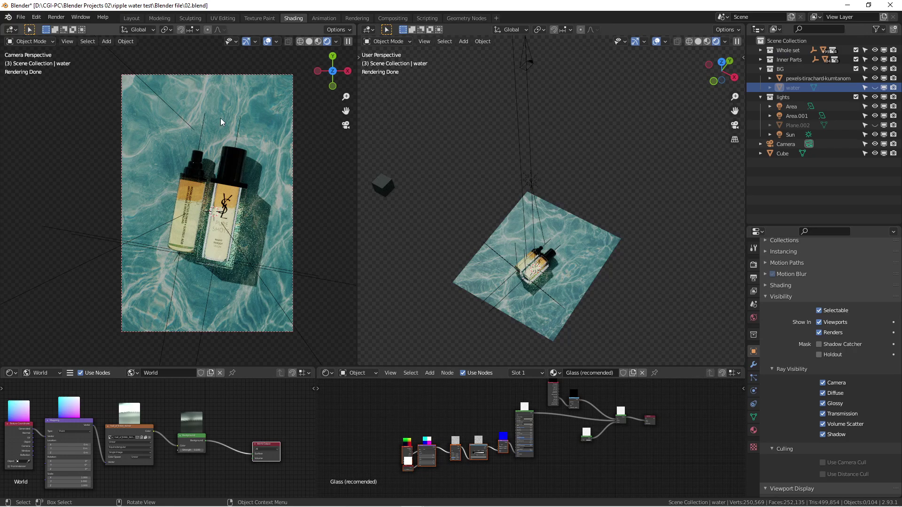
pyautogui.scroll(3, 542, 242)
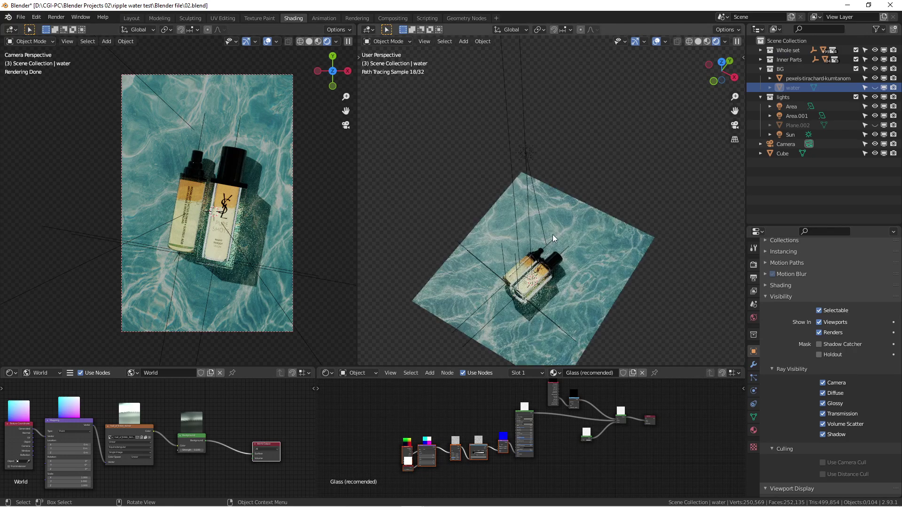
pyautogui.keyDown('shift'); pyautogui.moveTo(552, 233); pyautogui.dragTo(543, 196, button='middle'); pyautogui.keyUp('shift')
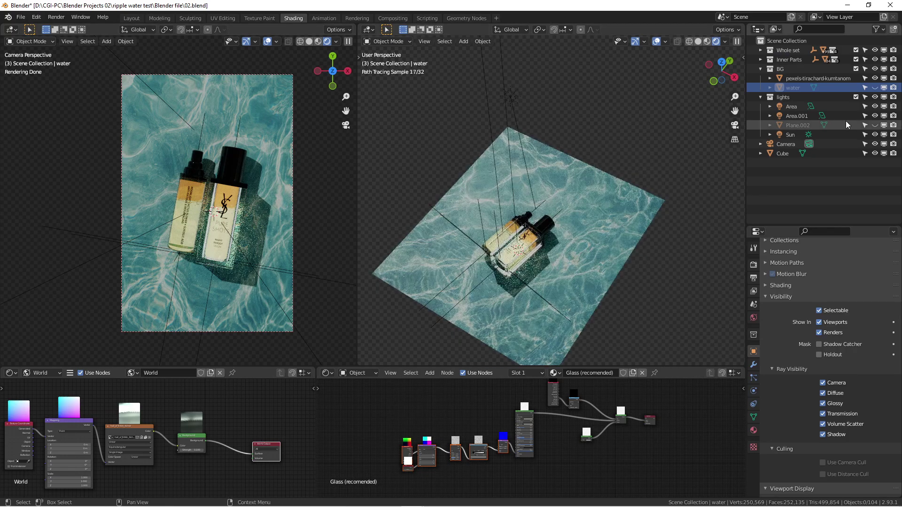
# Step: Unhide the Plane.002 light plane and examine how it lights the bottles and background without the water
pyautogui.click(875, 125)
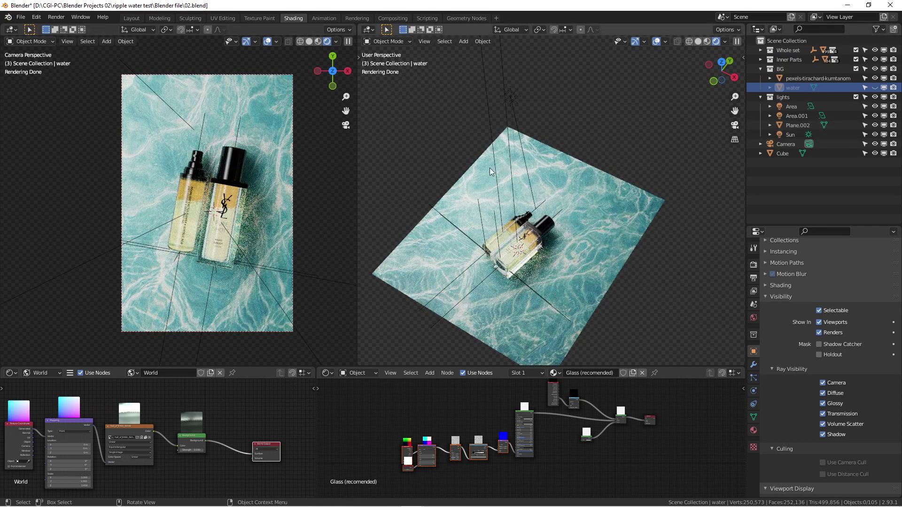
pyautogui.scroll(-3, 481, 130)
pyautogui.scroll(-3, 498, 105)
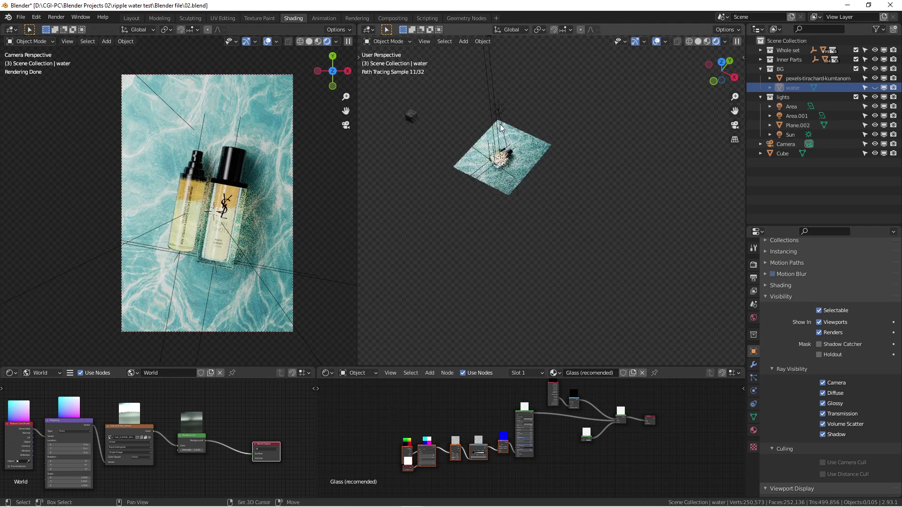
pyautogui.keyDown('shift'); pyautogui.moveTo(486, 106); pyautogui.dragTo(504, 165, button='middle'); pyautogui.keyUp('shift')
pyautogui.scroll(3, 233, 217)
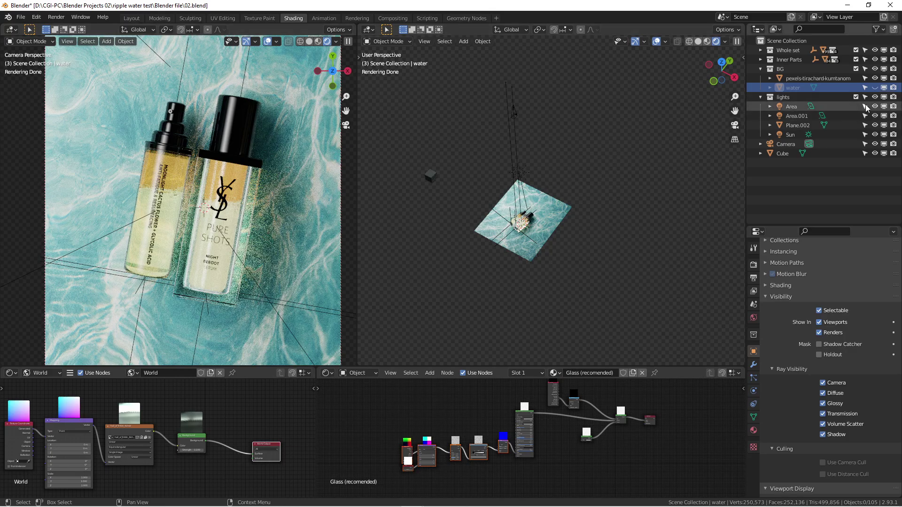
# Step: Unhide the water block and select it, viewing its rippled surface around the bottles at an angle
pyautogui.click(875, 88)
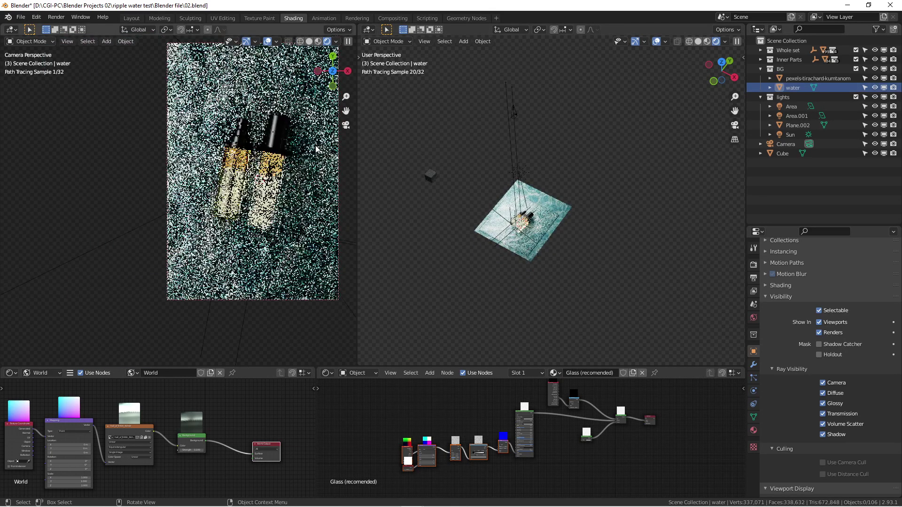
pyautogui.scroll(2, 542, 216)
pyautogui.scroll(2, 541, 216)
pyautogui.moveTo(542, 216); pyautogui.dragTo(537, 189, button='middle')
pyautogui.scroll(1, 536, 192)
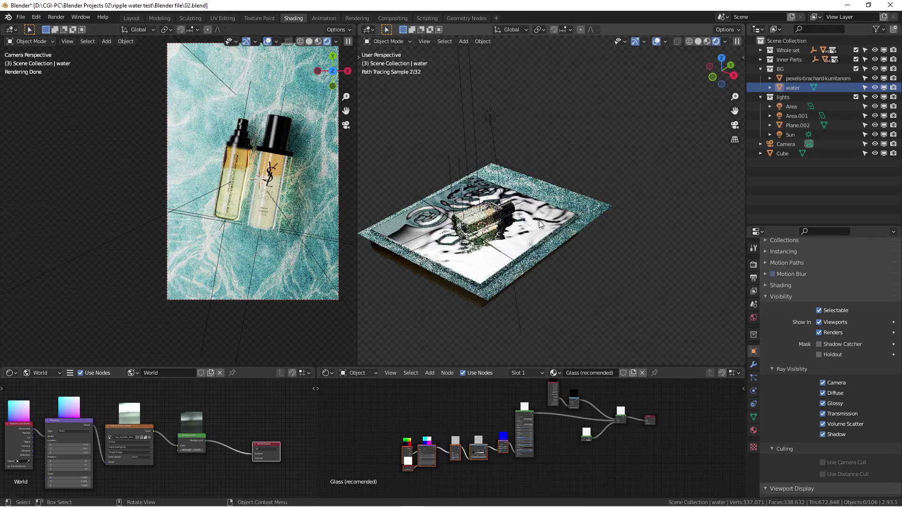
pyautogui.click(527, 236)
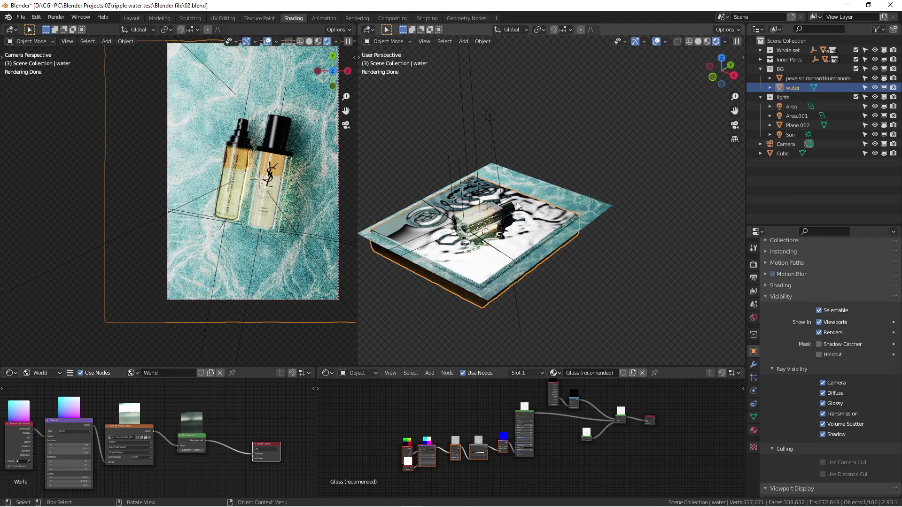
pyautogui.moveTo(524, 198)
pyautogui.mouseDown(button='middle')
pyautogui.moveTo(540, 188)
pyautogui.moveTo(575, 244)
pyautogui.moveTo(606, 247)
pyautogui.moveTo(565, 270)
pyautogui.mouseUp(button='middle')
# Step: Switch the second viewport to solid shading and view the selected water block's geometry
pyautogui.click(698, 42)
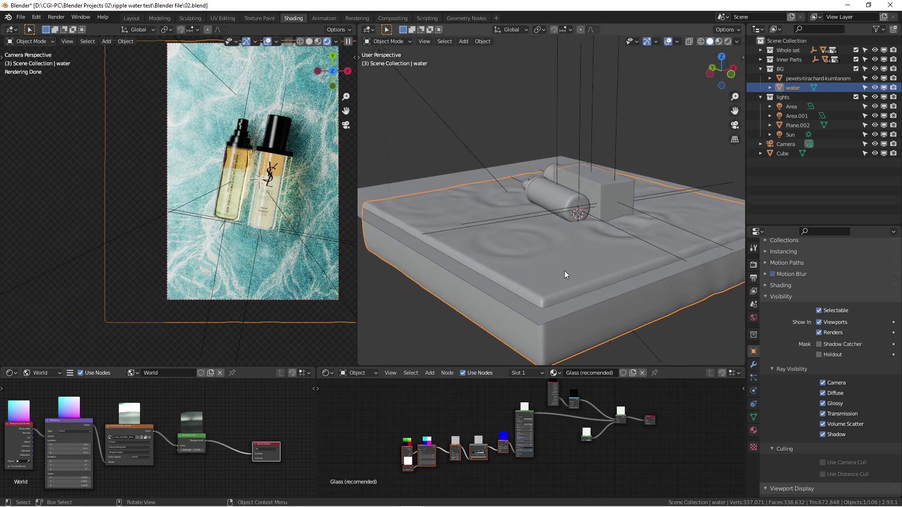
pyautogui.click(556, 270)
pyautogui.scroll(-2, 556, 270)
pyautogui.click(578, 306)
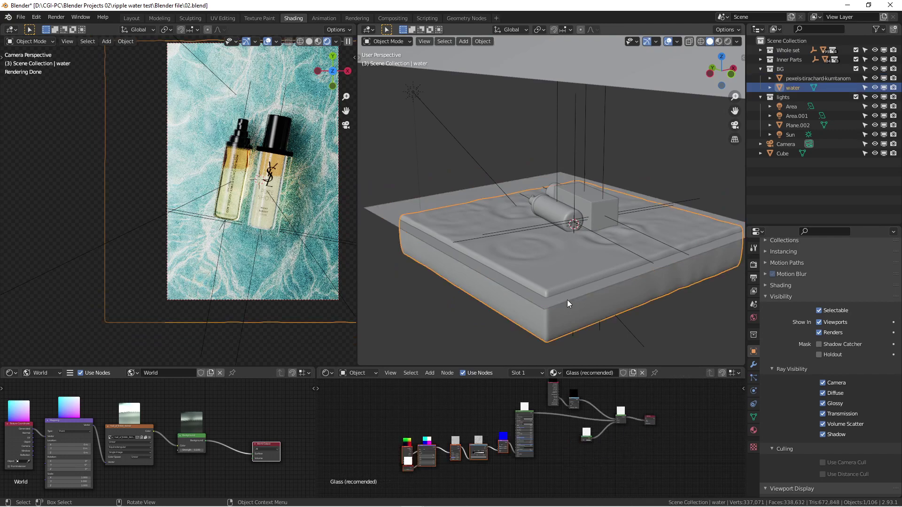
pyautogui.moveTo(551, 240); pyautogui.dragTo(541, 264, button='middle')
pyautogui.click(547, 264)
pyautogui.click(547, 264)
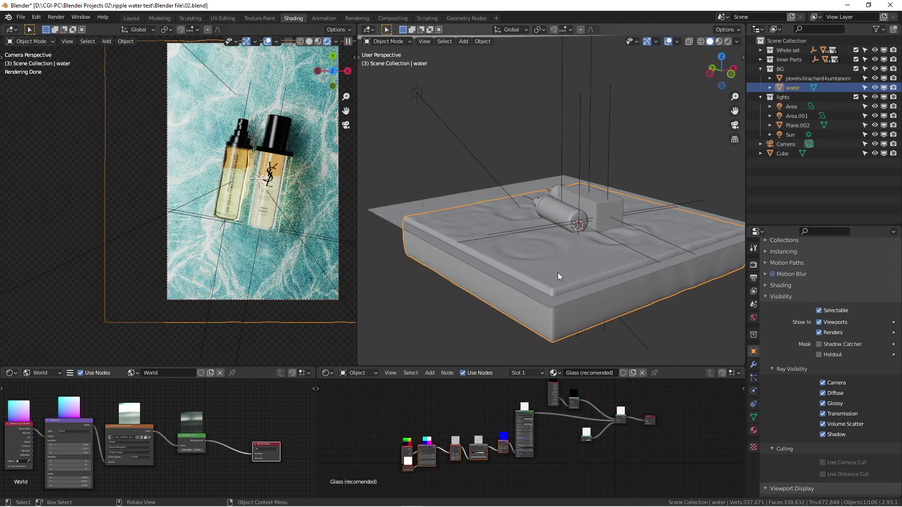
# Step: Examine the water block's ripples around the bottles from above and from low angles
pyautogui.press('Tab')
pyautogui.moveTo(557, 277); pyautogui.dragTo(472, 292, button='middle')
pyautogui.scroll(4, 510, 251)
pyautogui.click(557, 242)
pyautogui.press('Tab')
pyautogui.scroll(2, 473, 291)
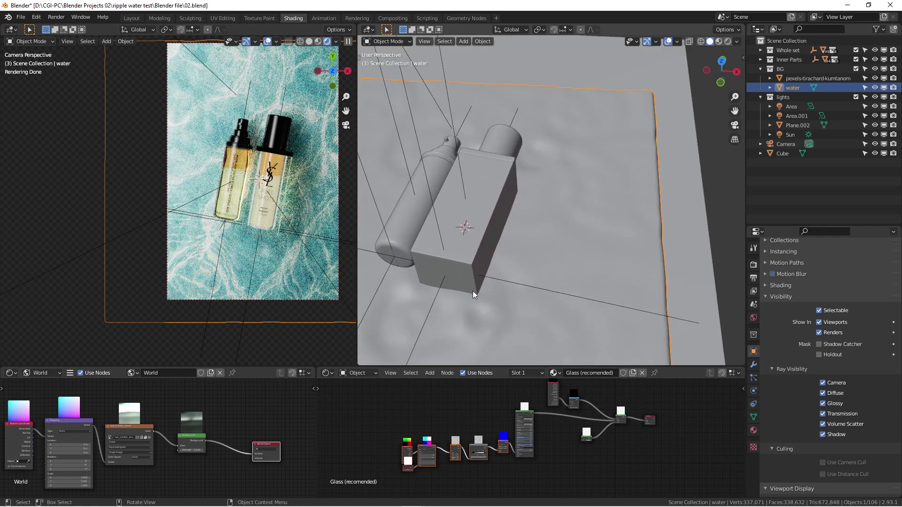
pyautogui.scroll(-3, 484, 273)
pyautogui.moveTo(498, 249); pyautogui.dragTo(566, 239, button='middle')
pyautogui.scroll(1, 503, 234)
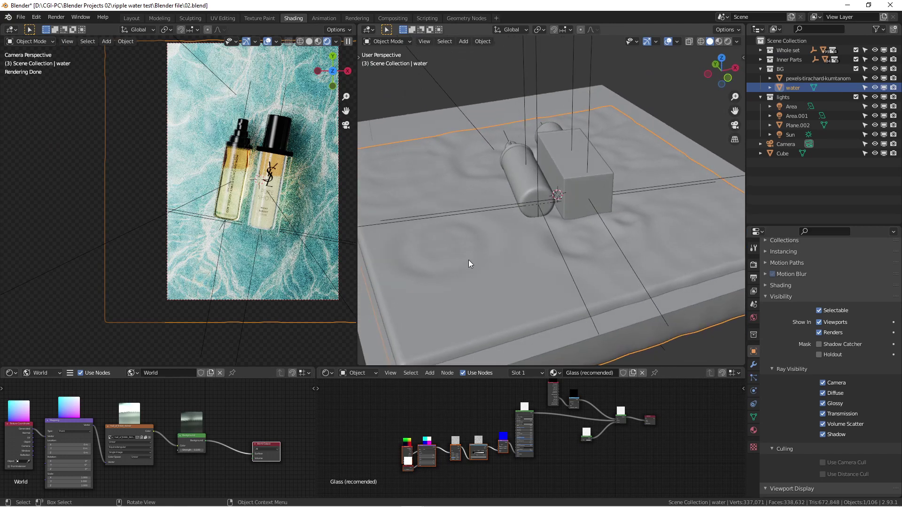
pyautogui.moveTo(457, 231); pyautogui.dragTo(539, 202, button='middle')
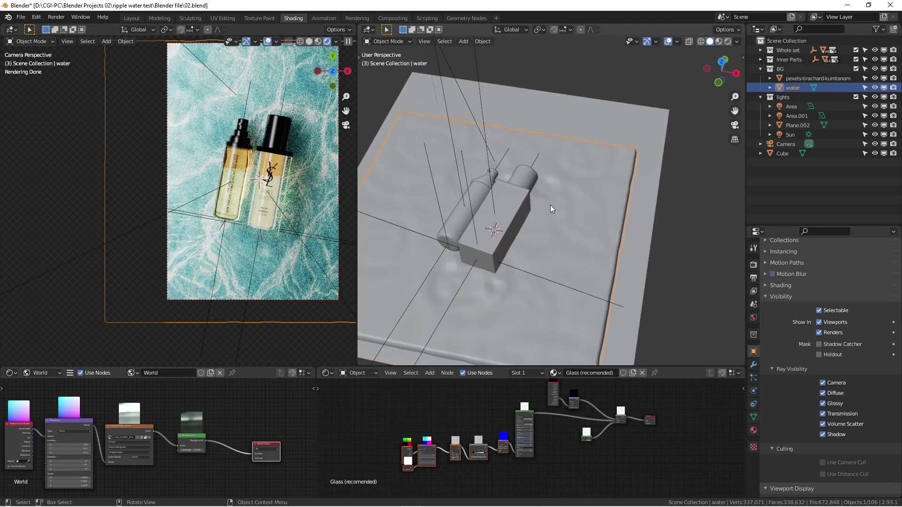
pyautogui.scroll(-1, 542, 214)
pyautogui.moveTo(546, 213)
pyautogui.mouseDown(button='middle')
pyautogui.moveTo(579, 190)
pyautogui.moveTo(543, 204)
pyautogui.mouseUp(button='middle')
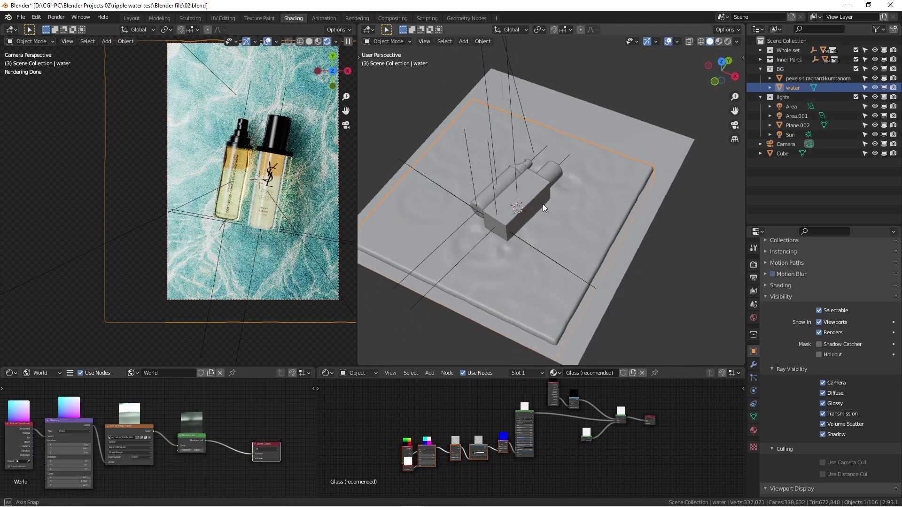
# Step: Select the pexels background plane and the water block in turn to compare their placement around the bottles
pyautogui.scroll(4, 568, 191)
pyautogui.click(568, 192)
pyautogui.scroll(-4, 567, 193)
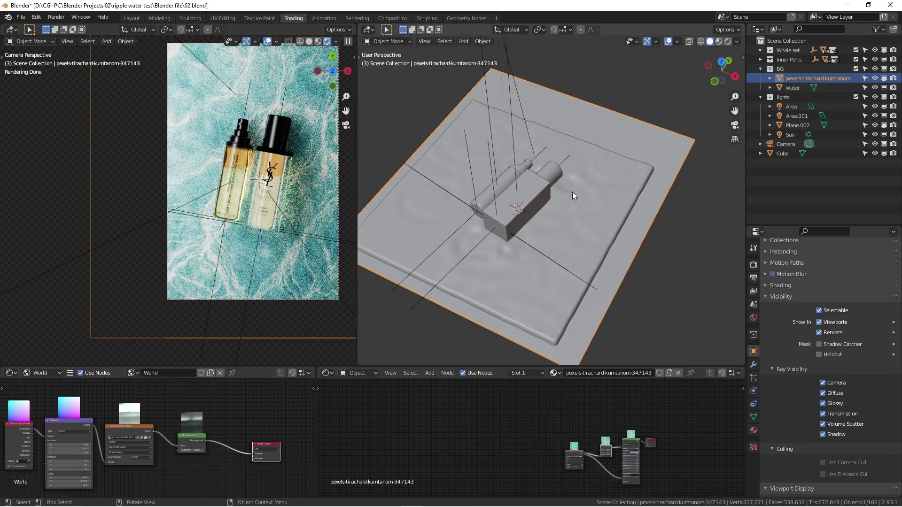
pyautogui.click(574, 193)
pyautogui.scroll(-1, 577, 194)
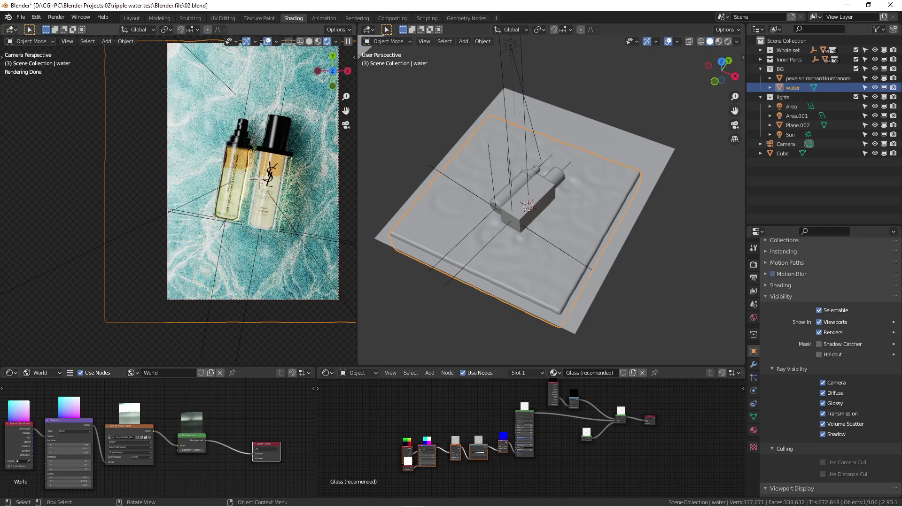
# Step: Switch to the 01.blend ripple water file and view the water block and falling drops from several angles
pyautogui.moveTo(0, 19); pyautogui.dragTo(812, 1)
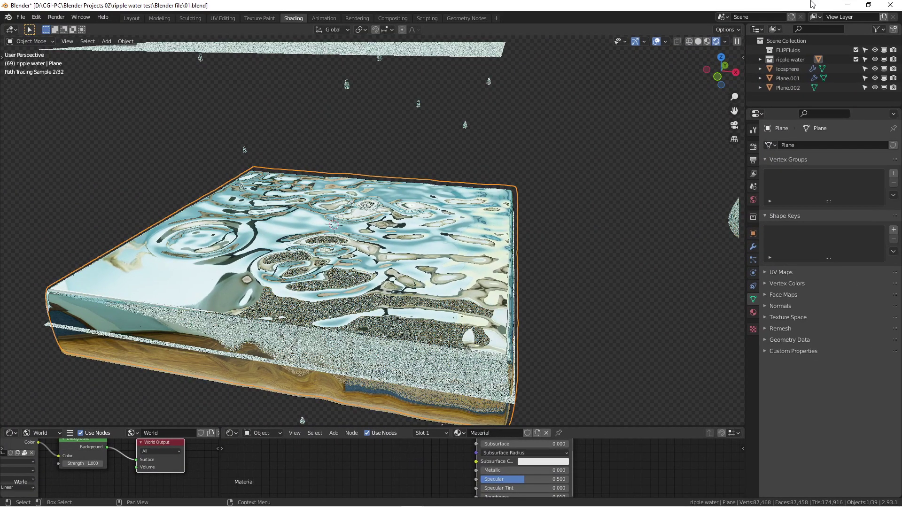
pyautogui.scroll(-3, 601, 211)
pyautogui.scroll(3, 547, 221)
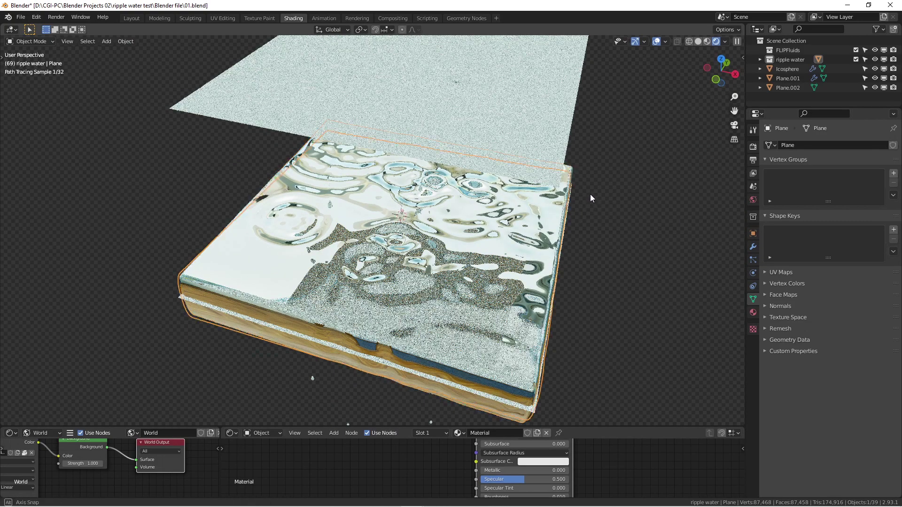
pyautogui.moveTo(590, 196); pyautogui.dragTo(597, 172, button='middle')
pyautogui.moveTo(565, 204); pyautogui.dragTo(516, 240, button='middle')
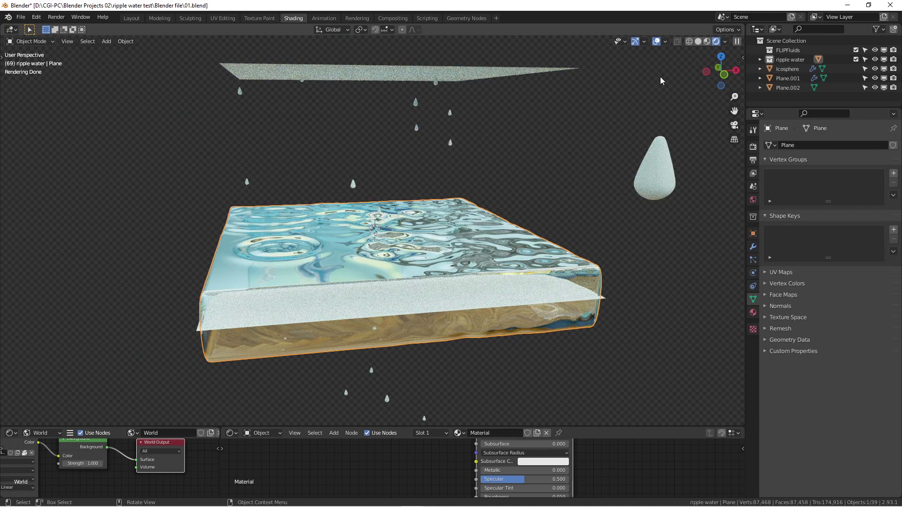
# Step: Set the ripple water viewport to solid shading and select Plane.002, the plane crossing the water block
pyautogui.click(698, 41)
pyautogui.moveTo(549, 150)
pyautogui.mouseDown(button='middle')
pyautogui.moveTo(509, 233)
pyautogui.moveTo(487, 254)
pyautogui.moveTo(519, 242)
pyautogui.moveTo(494, 218)
pyautogui.moveTo(459, 222)
pyautogui.moveTo(447, 262)
pyautogui.mouseUp(button='middle')
pyautogui.click(481, 224)
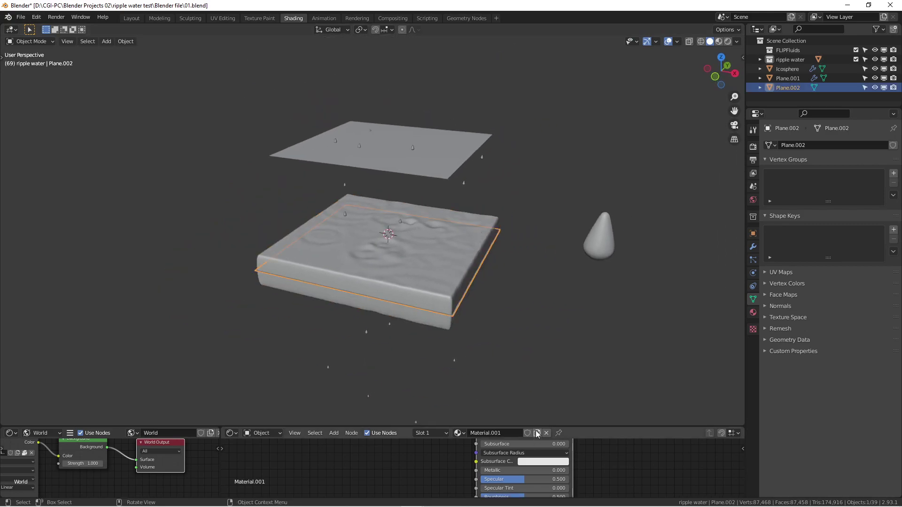
# Step: Enlarge the lower node editors, select Plane.001 above the water block, and review its particle system and Dynamic Paint brush settings
pyautogui.moveTo(560, 427); pyautogui.dragTo(561, 329)
pyautogui.moveTo(493, 239); pyautogui.dragTo(450, 186, button='middle')
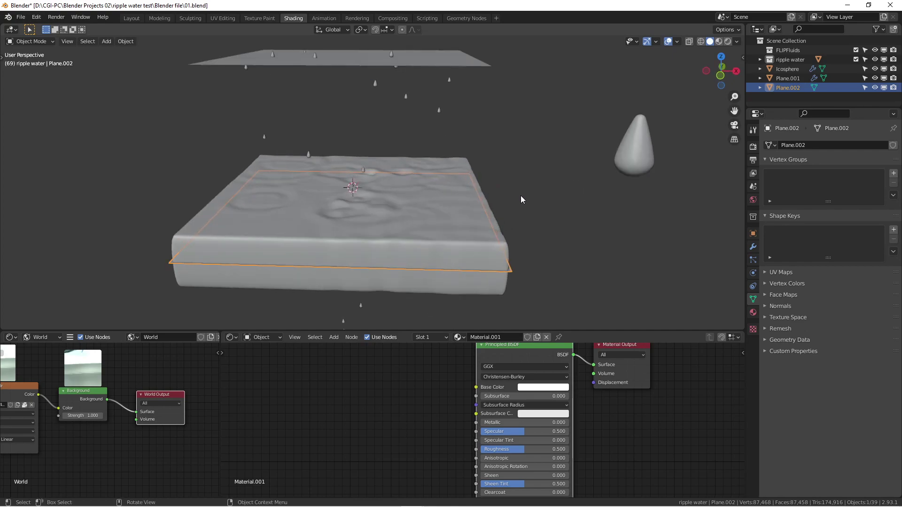
pyautogui.click(753, 259)
pyautogui.click(754, 286)
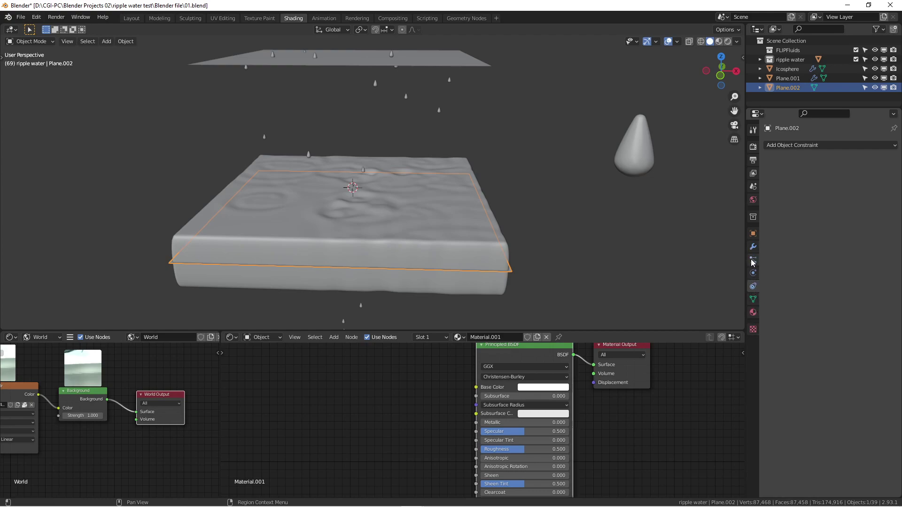
pyautogui.click(389, 63)
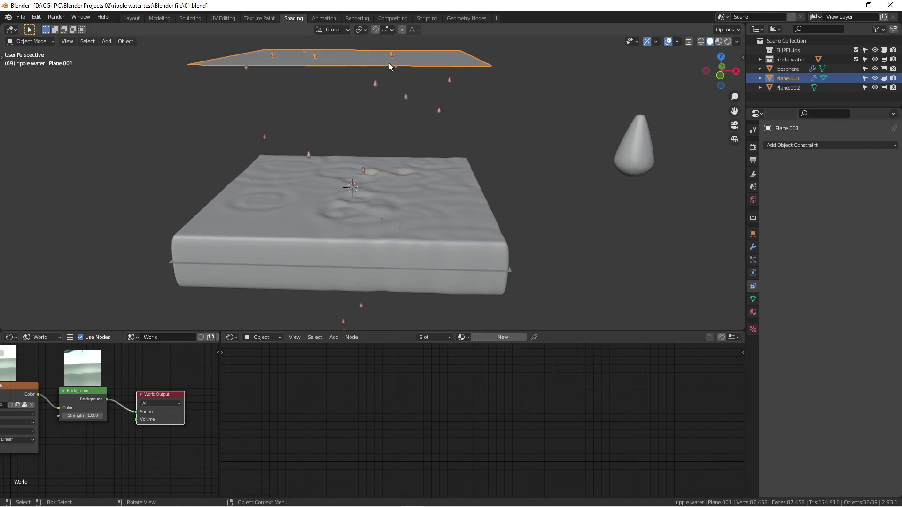
pyautogui.click(754, 261)
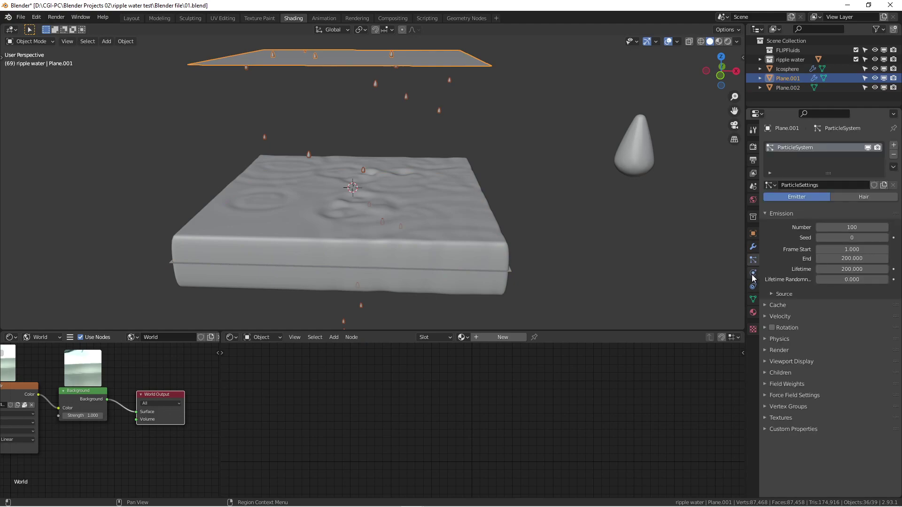
pyautogui.click(752, 274)
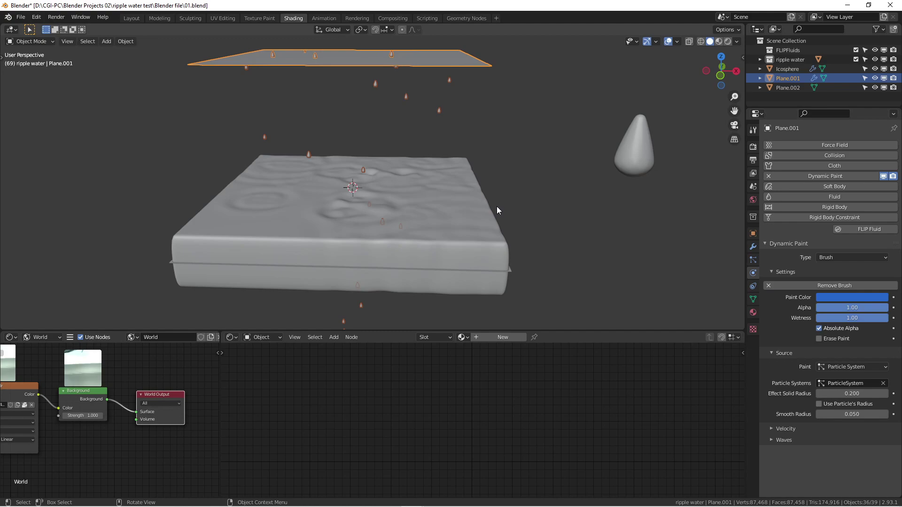
# Step: Play the drop animation and watch the ripples spread over the water block from several angles, ending playback
pyautogui.press('space')
pyautogui.moveTo(453, 198); pyautogui.dragTo(464, 150, button='middle')
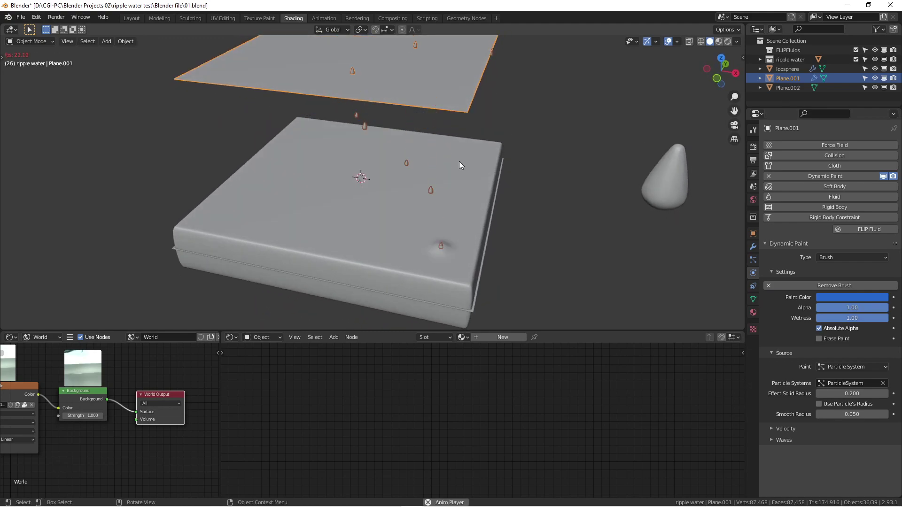
pyautogui.moveTo(434, 131); pyautogui.dragTo(438, 159, button='middle')
pyautogui.scroll(-2, 440, 117)
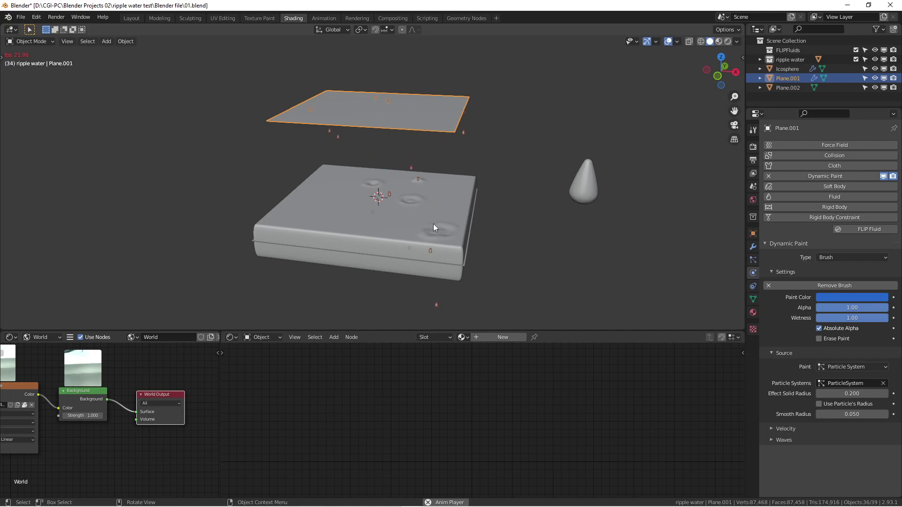
pyautogui.moveTo(451, 237); pyautogui.dragTo(478, 255, button='middle')
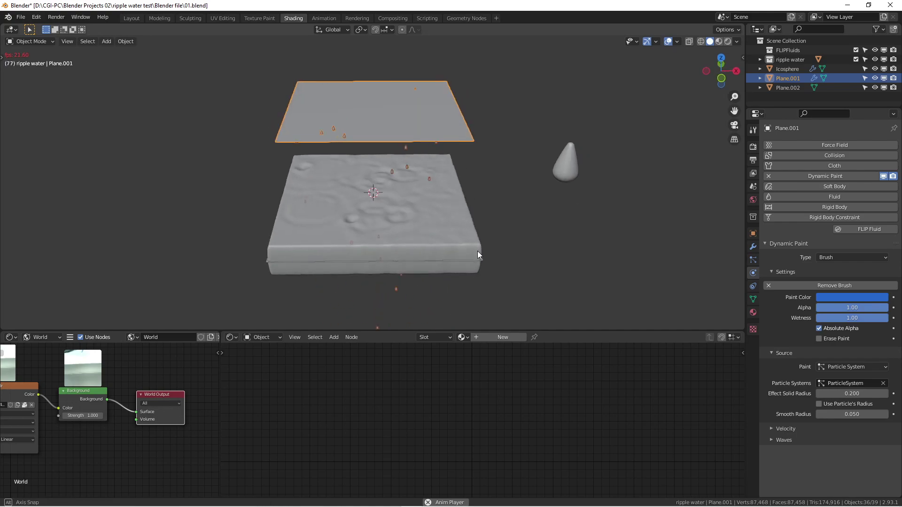
pyautogui.press('Escape')
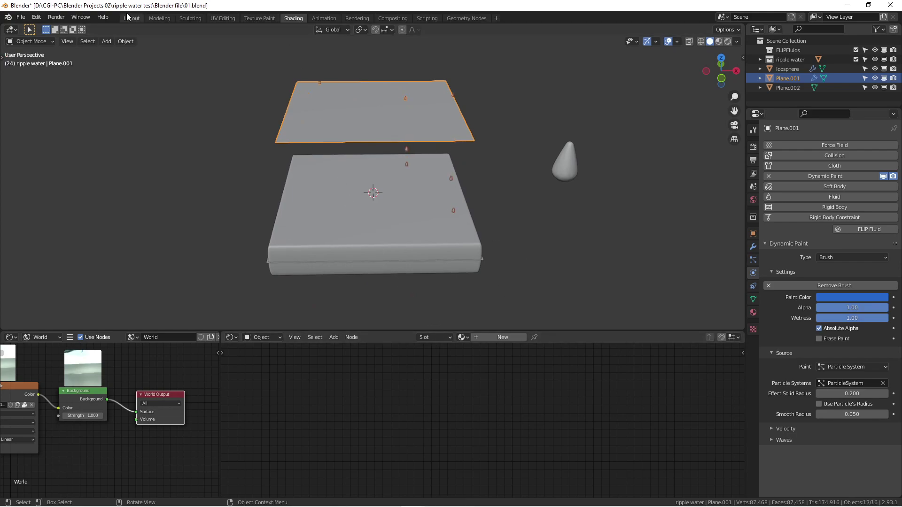
# Step: Switch to the Layout workspace and set the current frame to 69
pyautogui.click(127, 17)
pyautogui.click(636, 314)
pyautogui.write('69')
pyautogui.press('Return')
pyautogui.moveTo(556, 213)
pyautogui.mouseDown(button='middle')
pyautogui.moveTo(542, 151)
pyautogui.moveTo(667, 49)
pyautogui.mouseUp(button='middle')
pyautogui.click(698, 29)
# Step: Play and scrub through the ripple animation, stopping at frame 90
pyautogui.press('space')
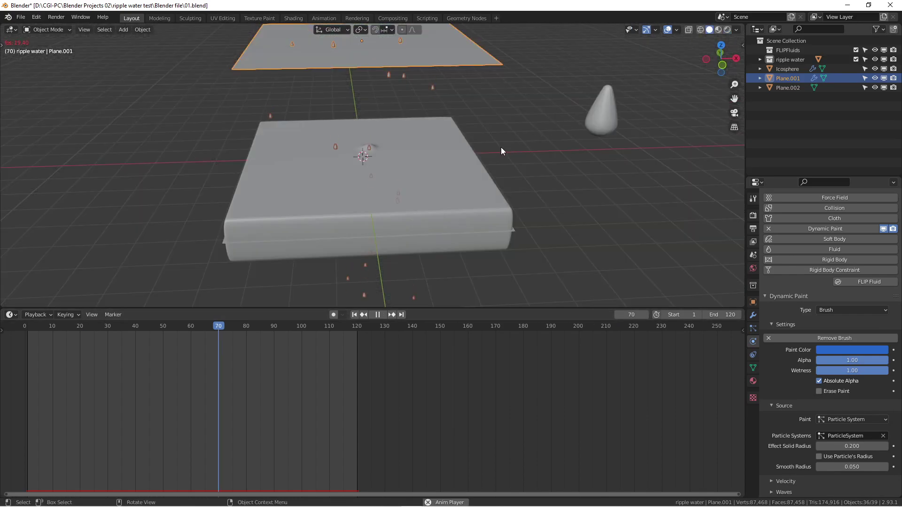
pyautogui.press('space')
pyautogui.moveTo(297, 327); pyautogui.dragTo(273, 331)
pyautogui.press('space')
pyautogui.press('space')
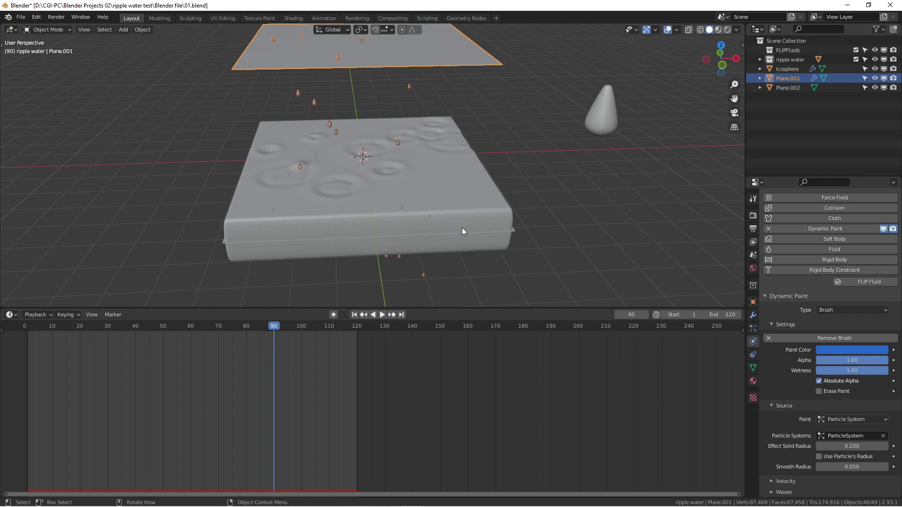
# Step: Examine the ripples up close and select the water block to show its Dynamic Paint canvas settings
pyautogui.scroll(3, 521, 214)
pyautogui.moveTo(520, 213)
pyautogui.mouseDown(button='middle')
pyautogui.moveTo(531, 225)
pyautogui.moveTo(564, 203)
pyautogui.moveTo(500, 213)
pyautogui.moveTo(524, 188)
pyautogui.moveTo(510, 195)
pyautogui.moveTo(558, 190)
pyautogui.mouseUp(button='middle')
pyautogui.scroll(-4, 518, 224)
pyautogui.scroll(2, 466, 208)
pyautogui.click(458, 203)
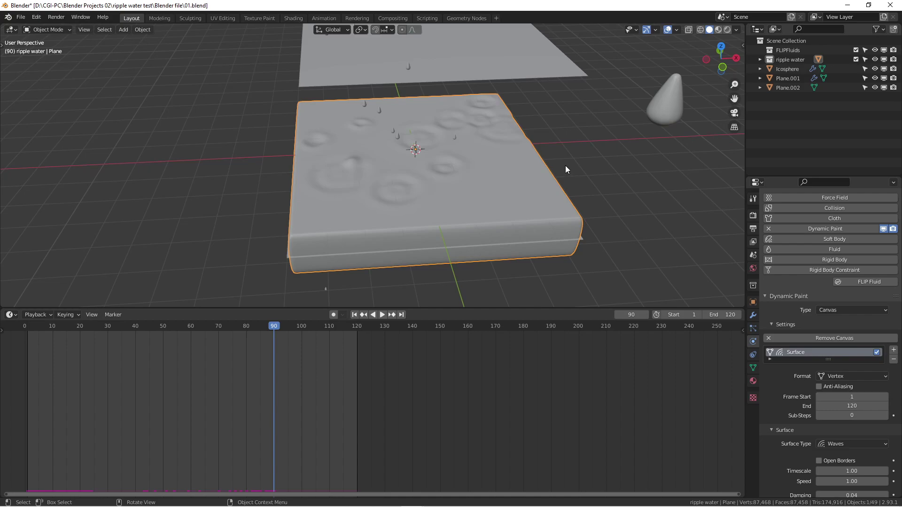
# Step: Rewind the timeline to frame 0 and reselect the water block
pyautogui.keyDown('shift'); pyautogui.moveTo(566, 165); pyautogui.dragTo(517, 167, button='middle'); pyautogui.keyUp('shift')
pyautogui.moveTo(273, 325); pyautogui.dragTo(24, 326)
pyautogui.click(544, 193)
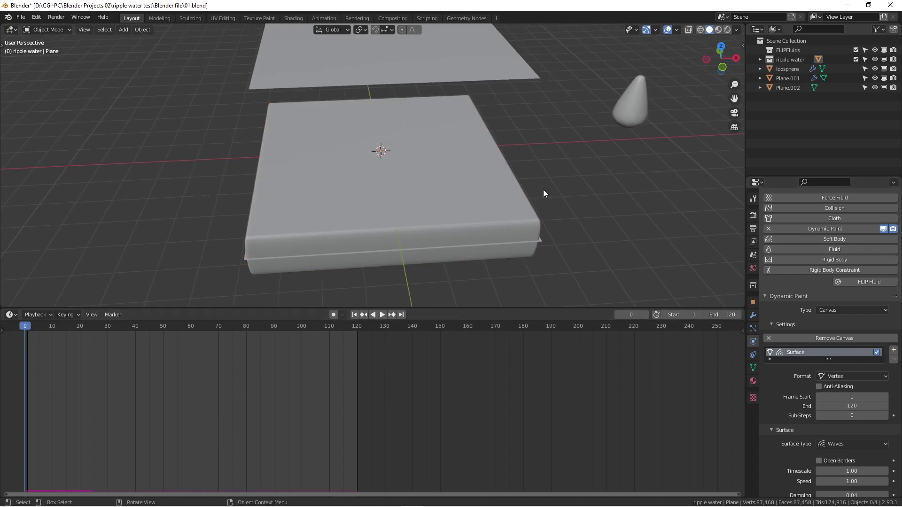
pyautogui.scroll(3, 527, 169)
pyautogui.scroll(-5, 527, 170)
pyautogui.click(421, 165)
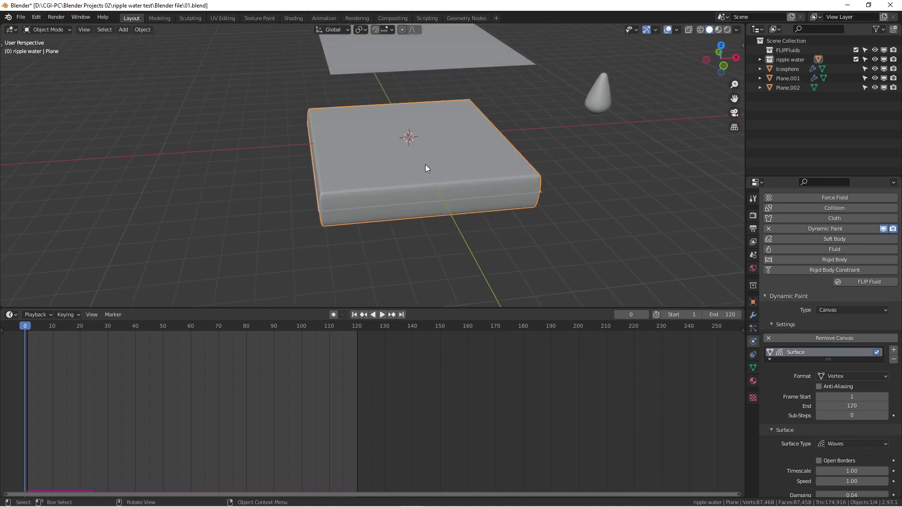
# Step: Add Plane.001 to the selection to view its brush settings, and return the selection to the water block alone
pyautogui.moveTo(519, 157)
pyautogui.keyDown('shift'); pyautogui.mouseDown(button='middle')
pyautogui.moveTo(523, 182)
pyautogui.moveTo(548, 151)
pyautogui.moveTo(597, 150)
pyautogui.mouseUp(button='middle'); pyautogui.keyUp('shift')
pyautogui.keyDown('shift'); pyautogui.click(504, 89); pyautogui.keyUp('shift')
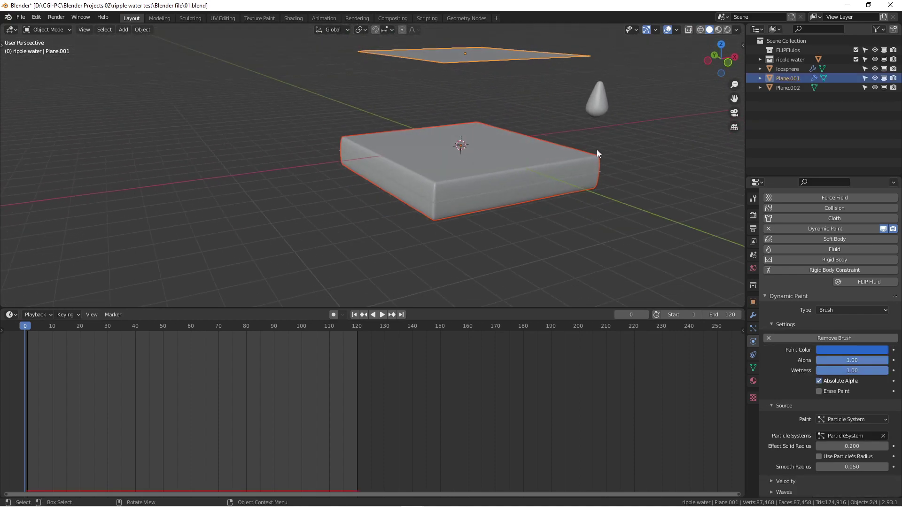
pyautogui.click(533, 160)
pyautogui.click(519, 170)
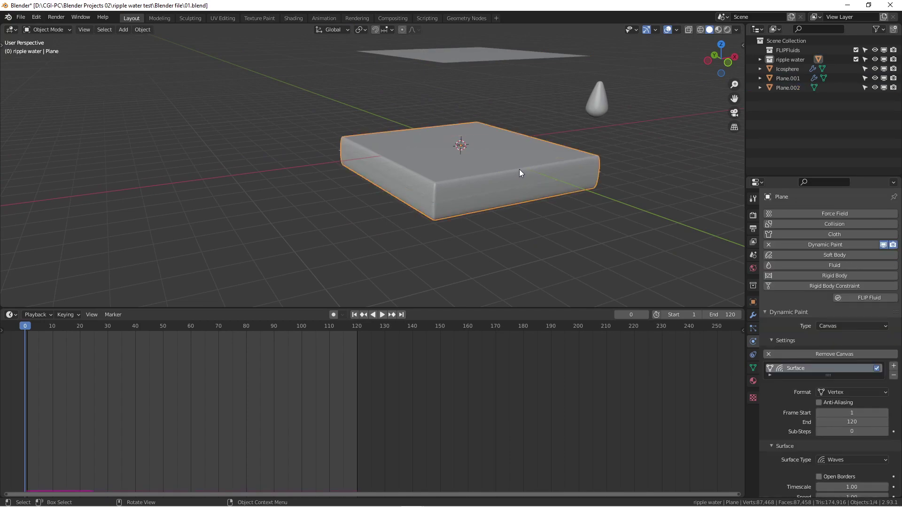
# Step: Select Plane.002, the plane crossing the water block, hide it in the viewport and make it unselectable
pyautogui.moveTo(492, 192); pyautogui.dragTo(438, 228, button='middle')
pyautogui.click(433, 221)
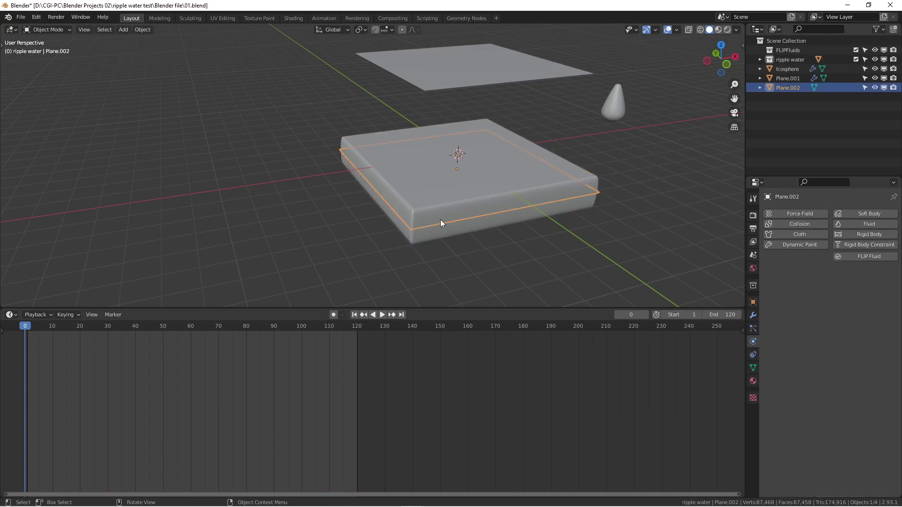
pyautogui.moveTo(541, 192); pyautogui.dragTo(511, 201, button='middle')
pyautogui.click(874, 87)
pyautogui.click(864, 88)
# Step: Select the water block and preview the ripple animation from frame 0, cancelling playback back to the start
pyautogui.click(500, 184)
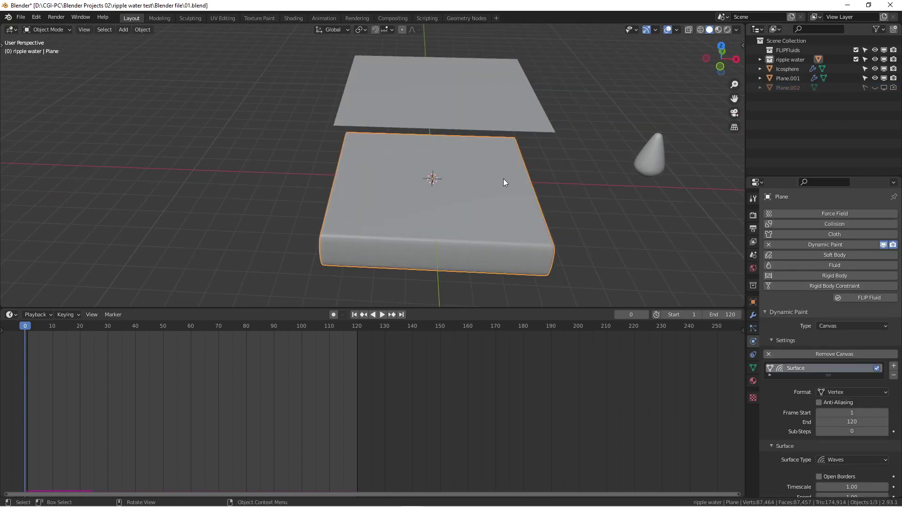
pyautogui.press('space')
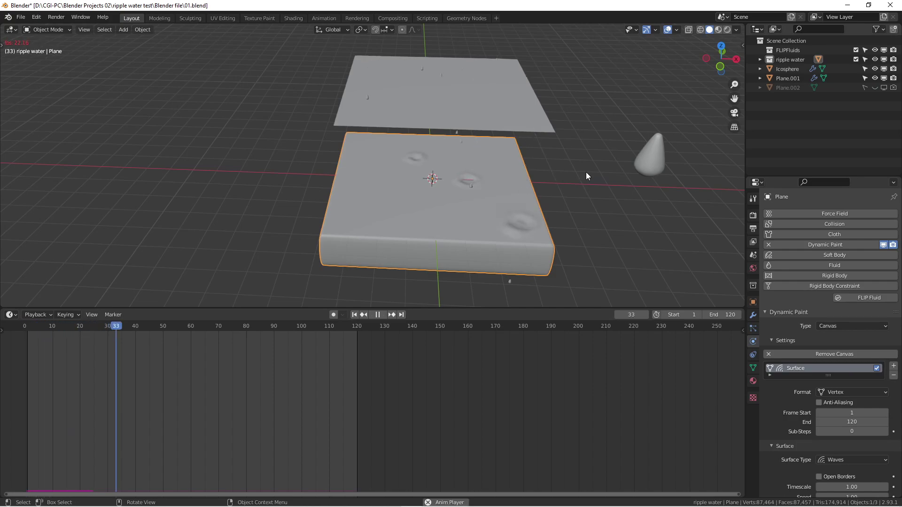
pyautogui.press('Escape')
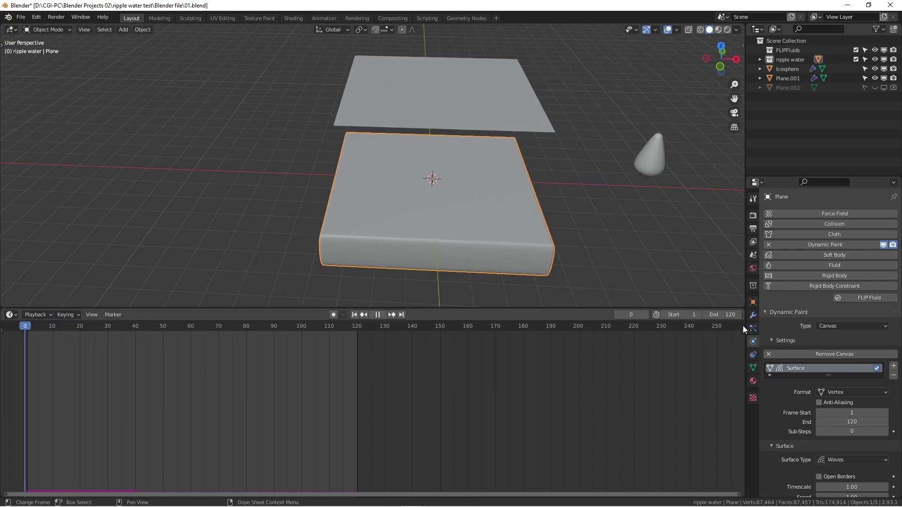
# Step: Select Plane.001 and review its particle system's Emission and Render settings, including the choices for the instance object
pyautogui.moveTo(593, 98); pyautogui.dragTo(473, 140, button='middle')
pyautogui.click(473, 139)
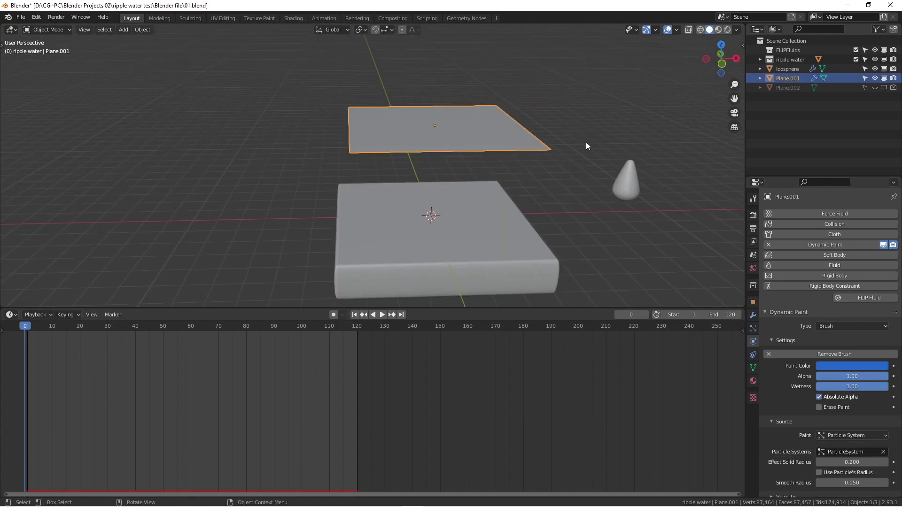
pyautogui.click(754, 328)
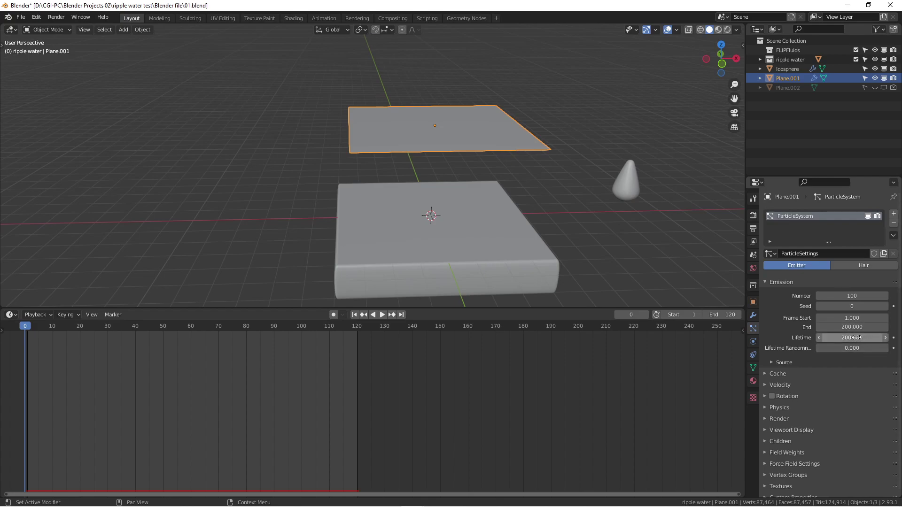
pyautogui.scroll(-1, 794, 387)
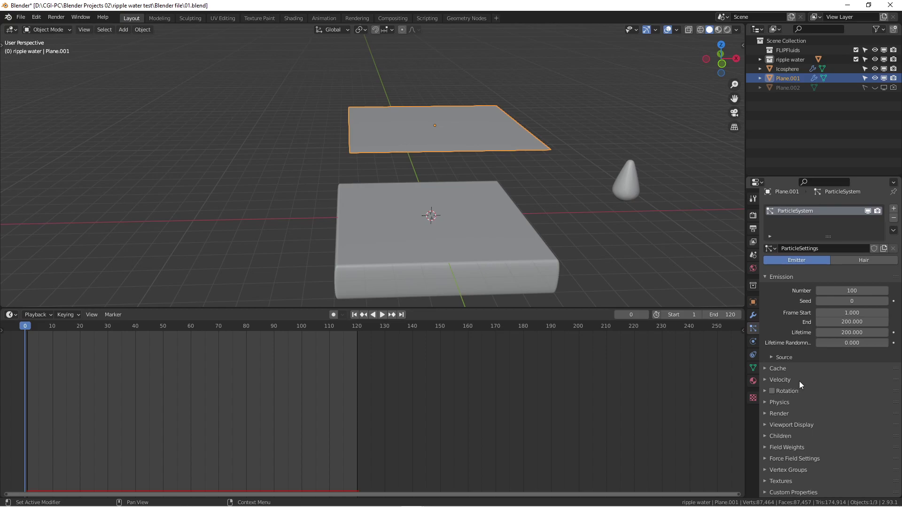
pyautogui.click(768, 414)
pyautogui.scroll(-5, 822, 349)
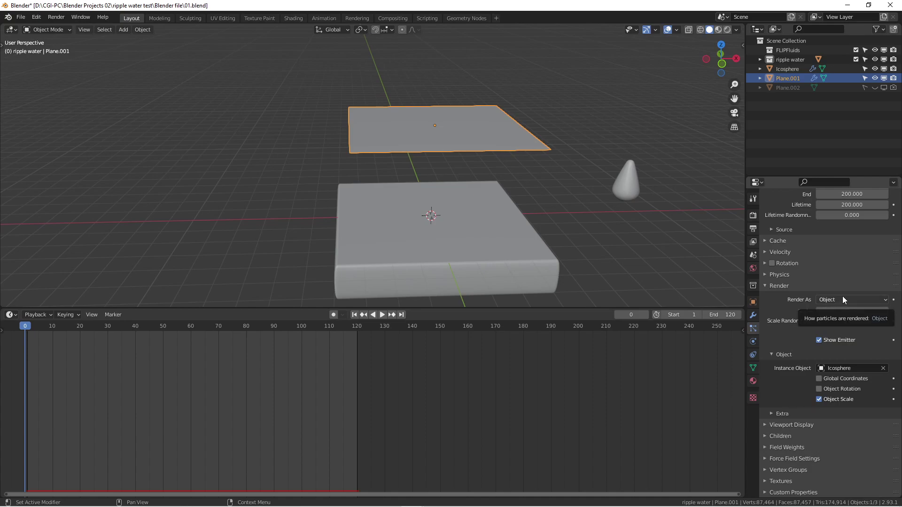
pyautogui.click(837, 370)
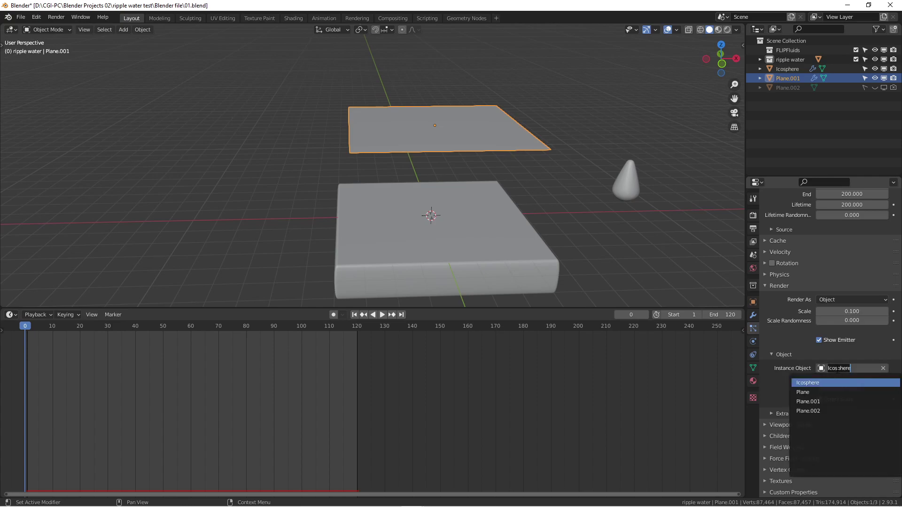
pyautogui.click(629, 183)
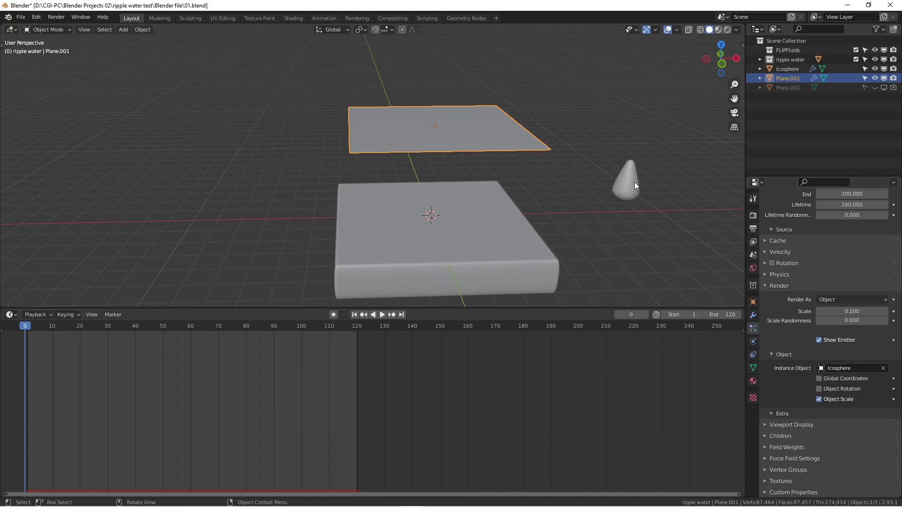
# Step: Select the teardrop-shaped Icosphere beside the water block and examine its shape up close
pyautogui.click(635, 183)
pyautogui.scroll(4, 634, 181)
pyautogui.moveTo(632, 180)
pyautogui.mouseDown(button='middle')
pyautogui.moveTo(563, 182)
pyautogui.moveTo(643, 172)
pyautogui.mouseUp(button='middle')
pyautogui.scroll(-4, 603, 177)
pyautogui.scroll(2, 563, 182)
# Step: Play the animation in two stretches, pausing at frames 25 and 70, to compare the falling drops with the teardrop object
pyautogui.press('space')
pyautogui.scroll(-2, 568, 169)
pyautogui.keyDown('shift'); pyautogui.moveTo(536, 175); pyautogui.dragTo(431, 179, button='middle'); pyautogui.keyUp('shift')
pyautogui.moveTo(494, 158); pyautogui.dragTo(501, 147, button='middle')
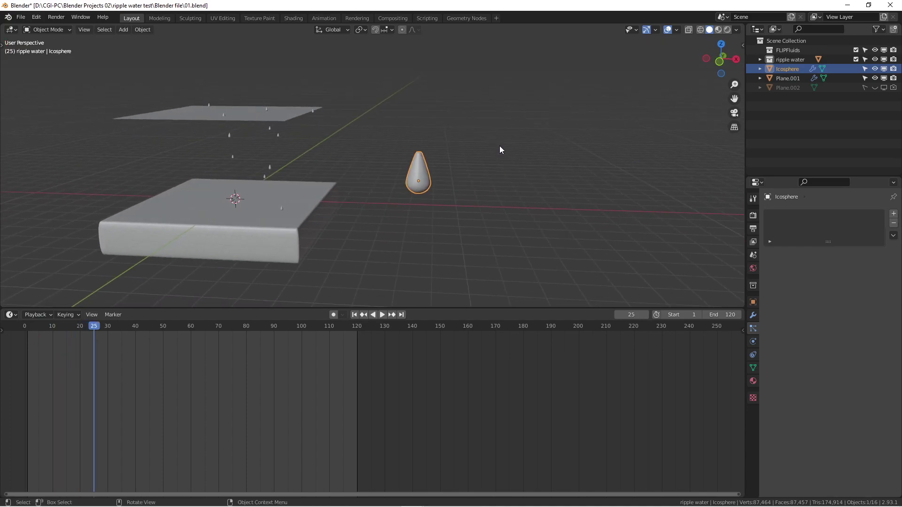
pyautogui.scroll(4, 285, 155)
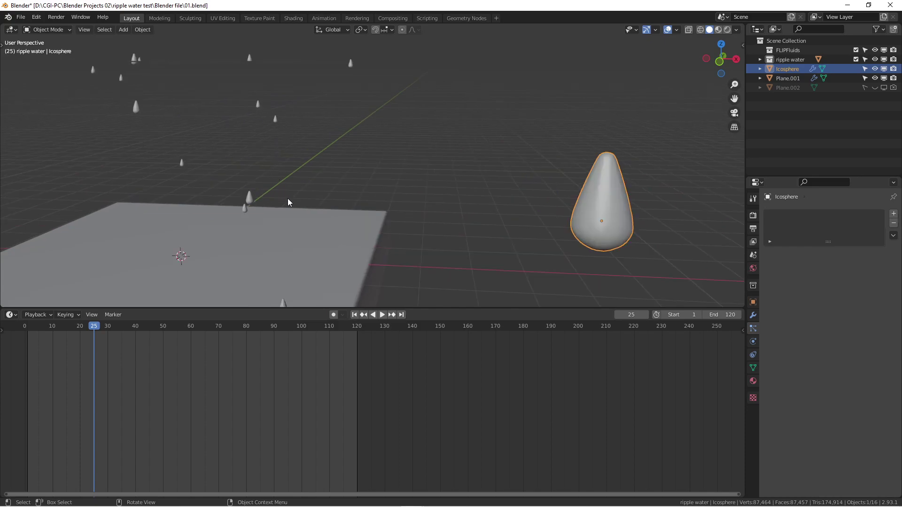
pyautogui.scroll(-3, 291, 202)
pyautogui.press('space')
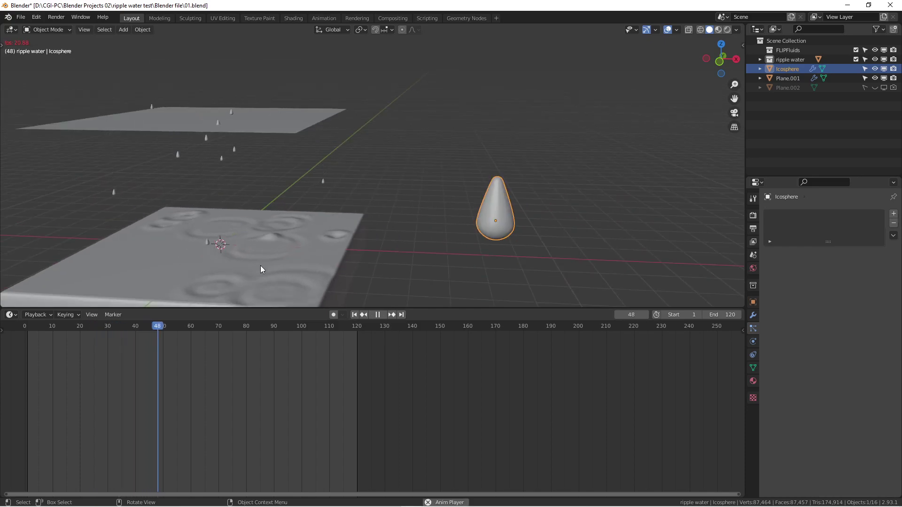
pyautogui.press('space')
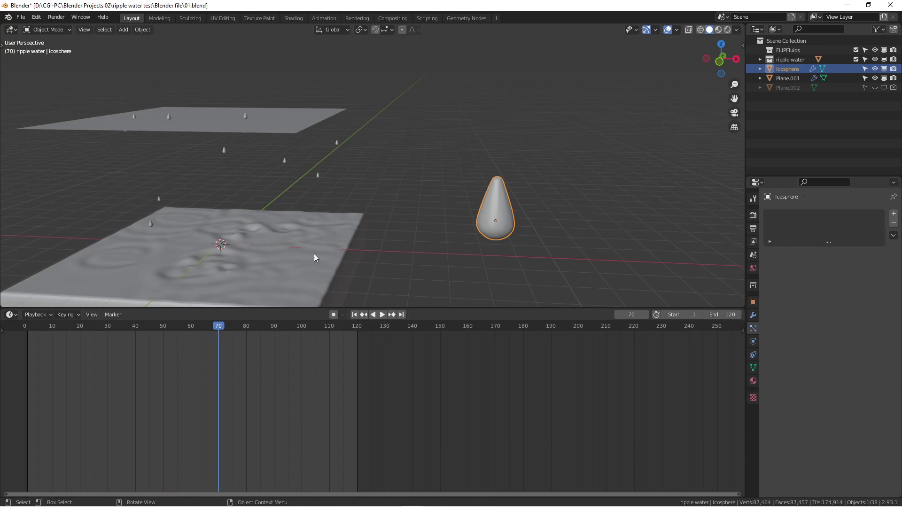
pyautogui.scroll(-2, 312, 258)
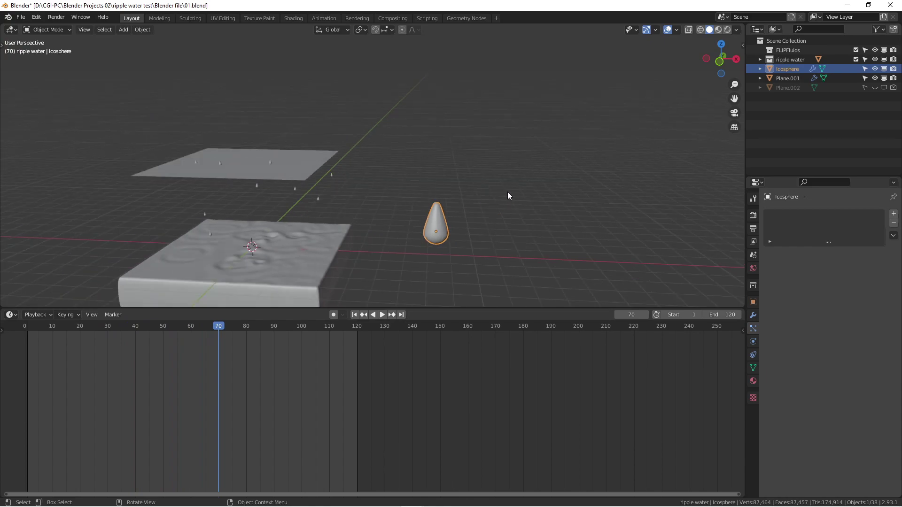
# Step: Add an ico sphere and move it about 15.7 m in X, 2.7 m in Y and 4.6 m in Z, clear of the teardrop
pyautogui.hotkey('shift', 'a')
pyautogui.moveTo(554, 155)
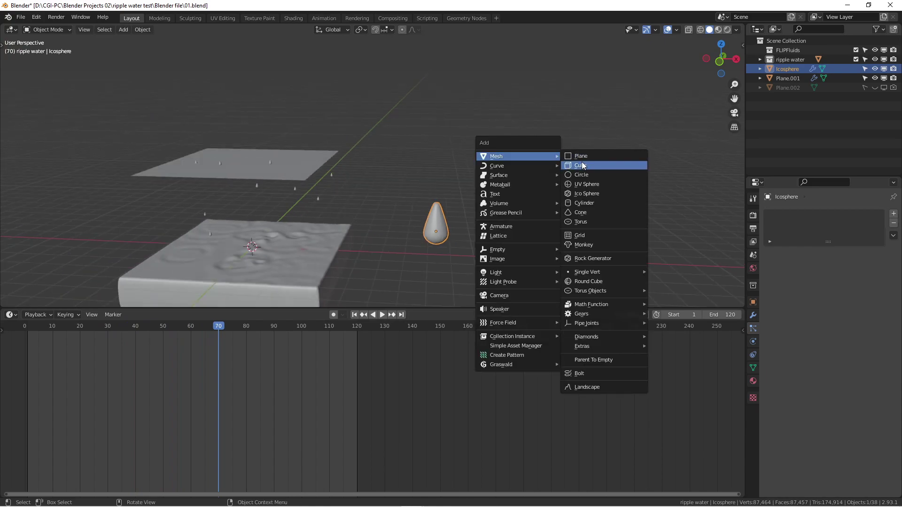
pyautogui.click(602, 194)
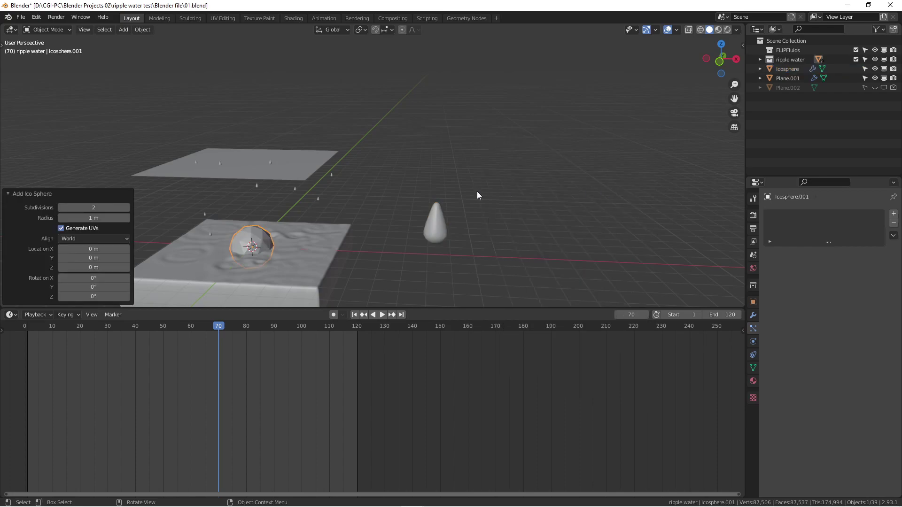
pyautogui.scroll(-2, 376, 192)
pyautogui.press('g')
pyautogui.click(550, 150)
pyautogui.scroll(2, 506, 157)
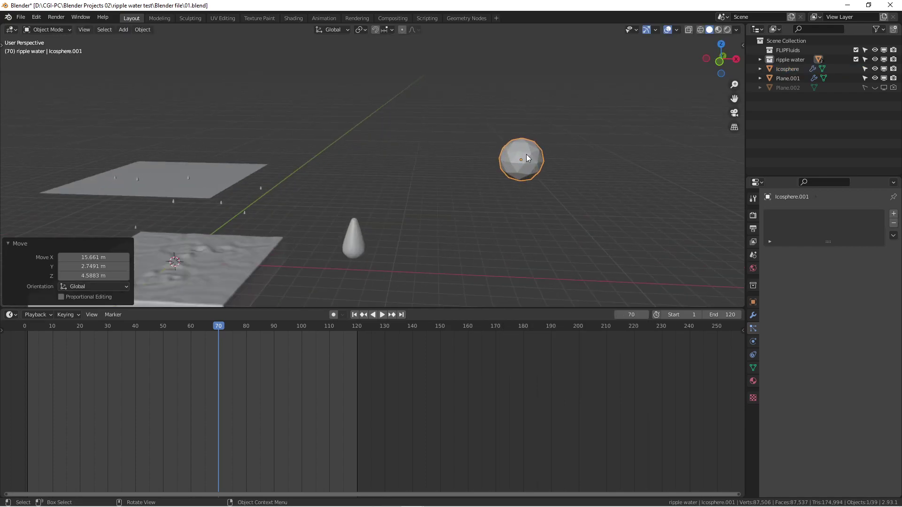
# Step: Shade the new ico sphere smooth and enter Edit Mode on it in the front orthographic view
pyautogui.rightClick(526, 153)
pyautogui.click(536, 159)
pyautogui.scroll(2, 527, 156)
pyautogui.press('Tab')
pyautogui.press('KP_5')
pyautogui.press('KP_1')
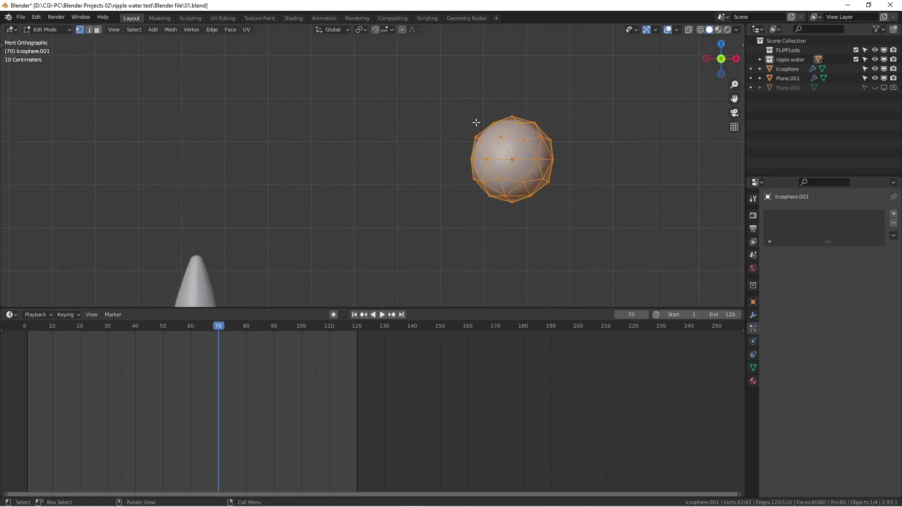
# Step: Select the upper vertices of the ico sphere, including those on its far side, and scale them to about 0.605
pyautogui.moveTo(420, 103); pyautogui.dragTo(615, 143)
pyautogui.moveTo(416, 107); pyautogui.dragTo(634, 150)
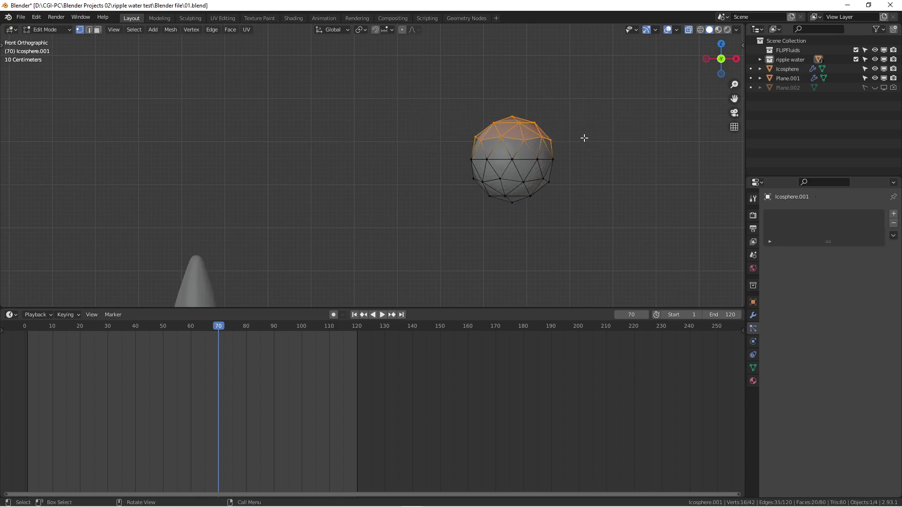
pyautogui.press('s')
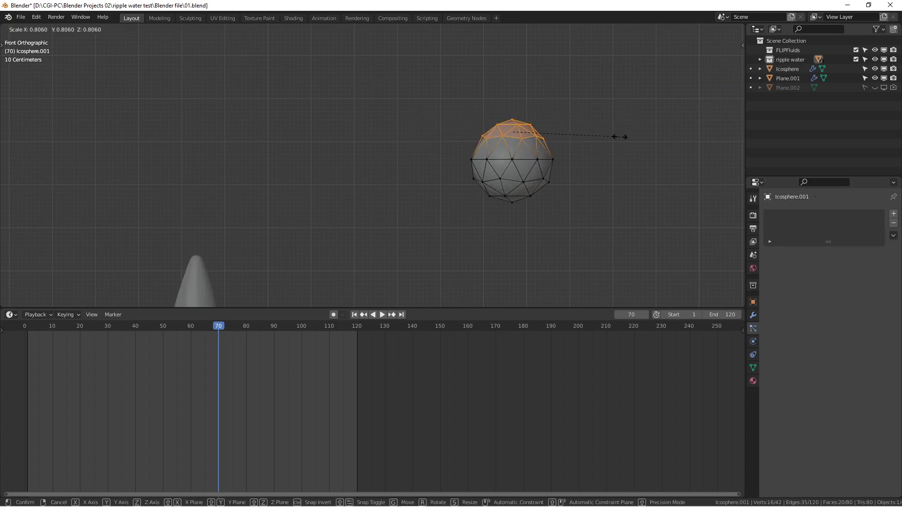
pyautogui.click(593, 133)
# Step: Raise the selected vertices about 1.08 m in Z, narrow them into a drop tip, and return to Object Mode
pyautogui.press('g')
pyautogui.press('z')
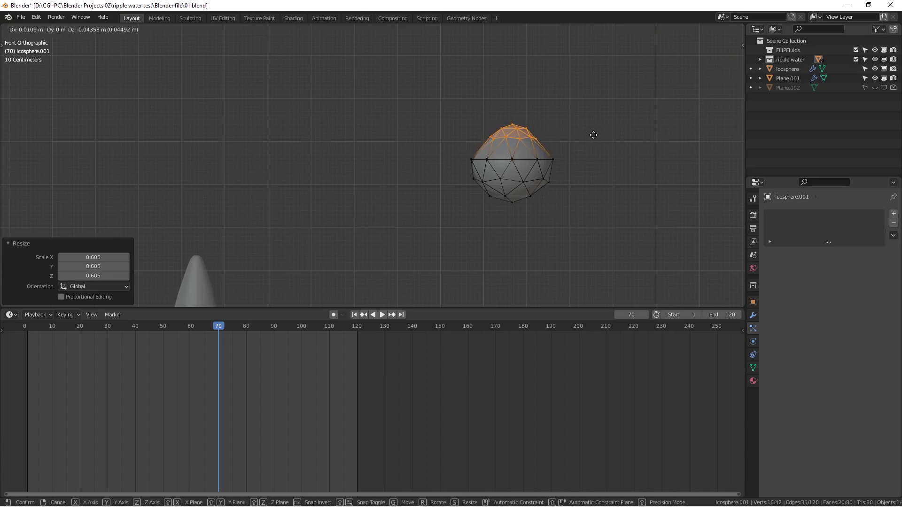
pyautogui.click(586, 87)
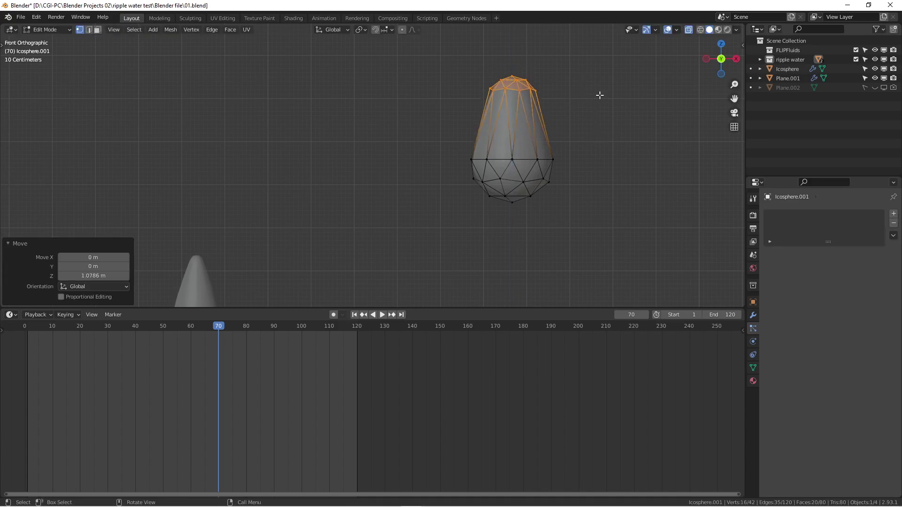
pyautogui.press('s')
pyautogui.click(579, 94)
pyautogui.press('Tab')
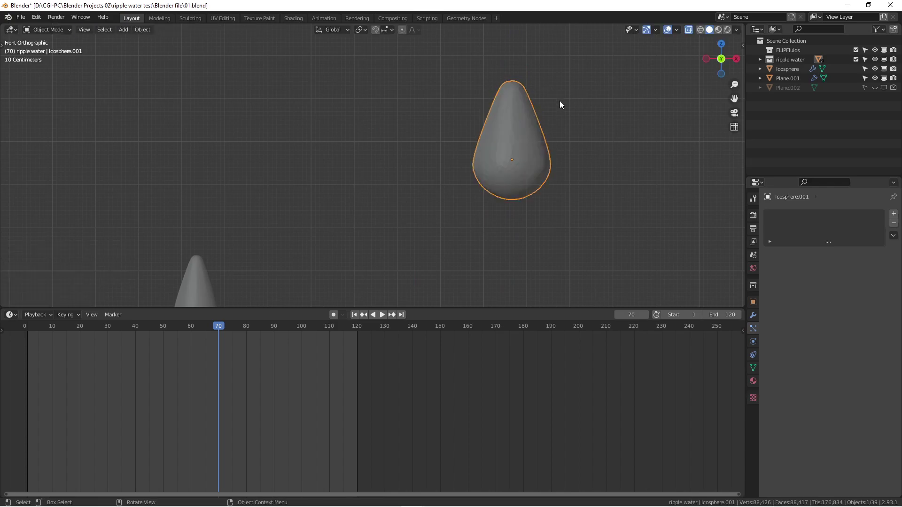
# Step: Compare the new drop's shape with the original teardrop and the falling particles beside the water block
pyautogui.scroll(-3, 544, 137)
pyautogui.scroll(2, 529, 142)
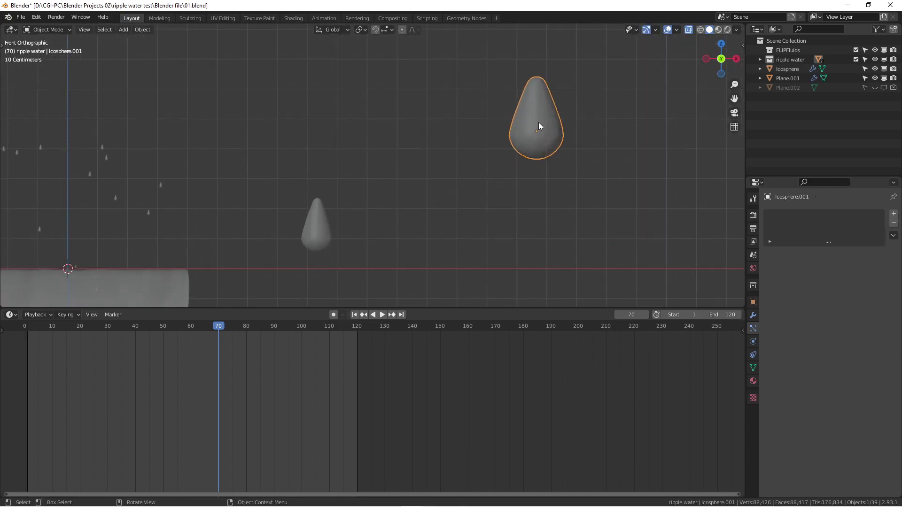
pyautogui.scroll(2, 539, 123)
pyautogui.scroll(-2, 538, 122)
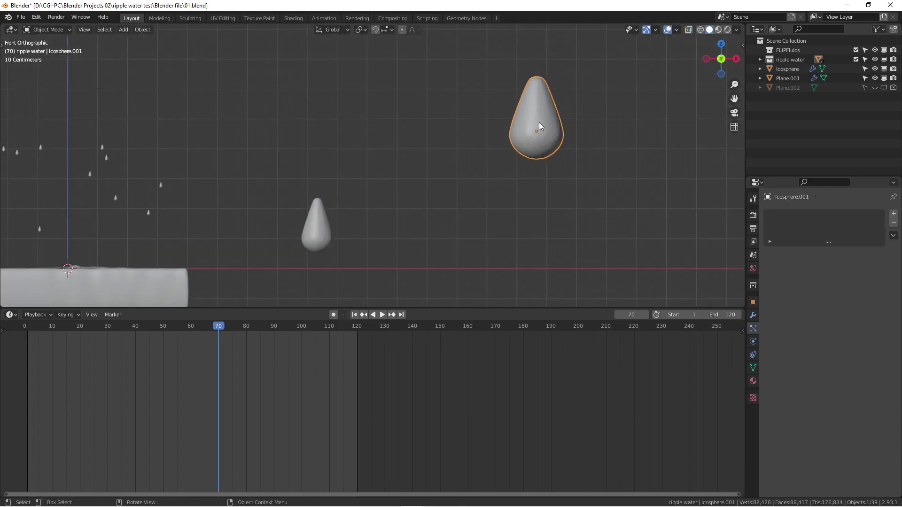
pyautogui.keyDown('shift'); pyautogui.moveTo(539, 122); pyautogui.dragTo(565, 116, button='middle'); pyautogui.keyUp('shift')
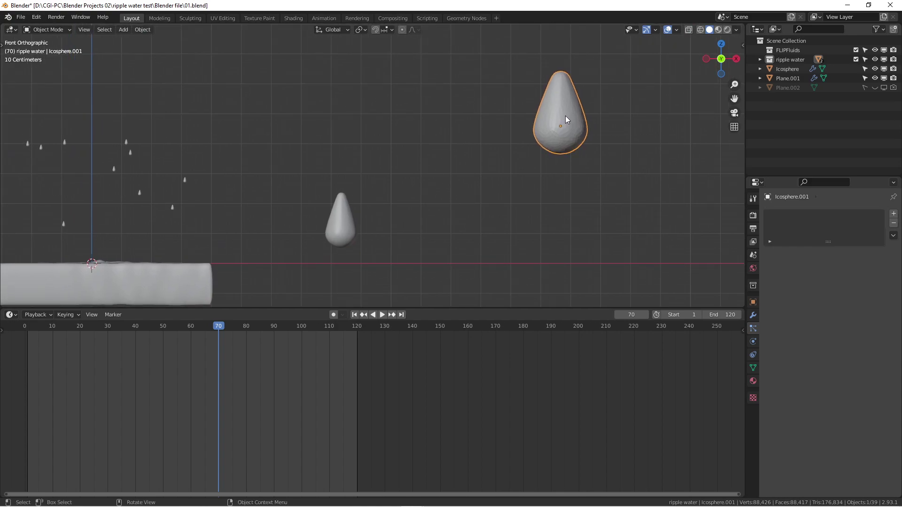
pyautogui.rightClick(565, 116)
pyautogui.click(558, 115)
# Step: Select the emitter plane Plane.001 and review its particle emission and Render settings, including the Instance Object
pyautogui.moveTo(202, 218); pyautogui.dragTo(153, 200, button='middle')
pyautogui.click(155, 201)
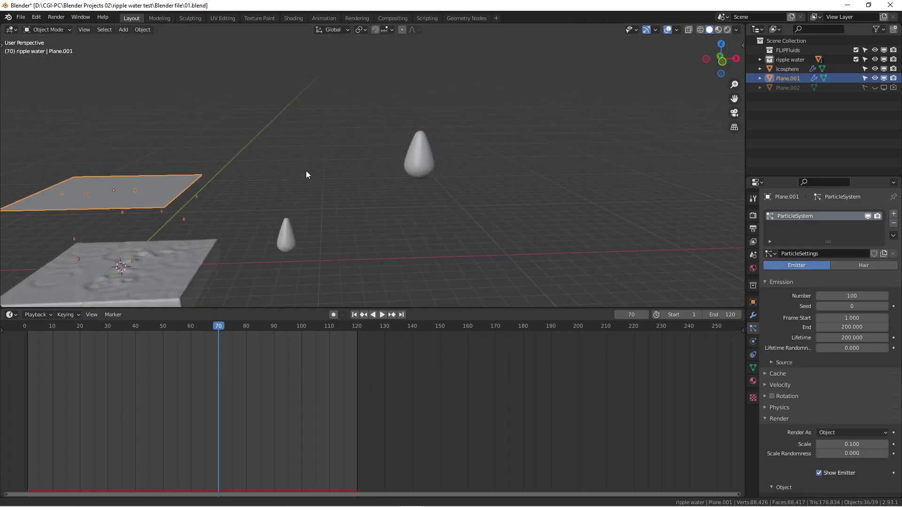
pyautogui.press('KP_Decimal')
pyautogui.scroll(-8, 802, 305)
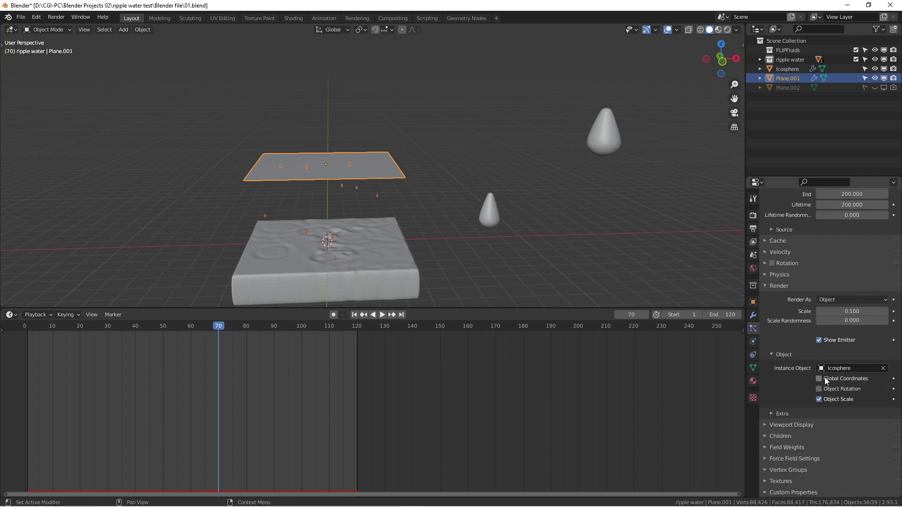
pyautogui.click(765, 285)
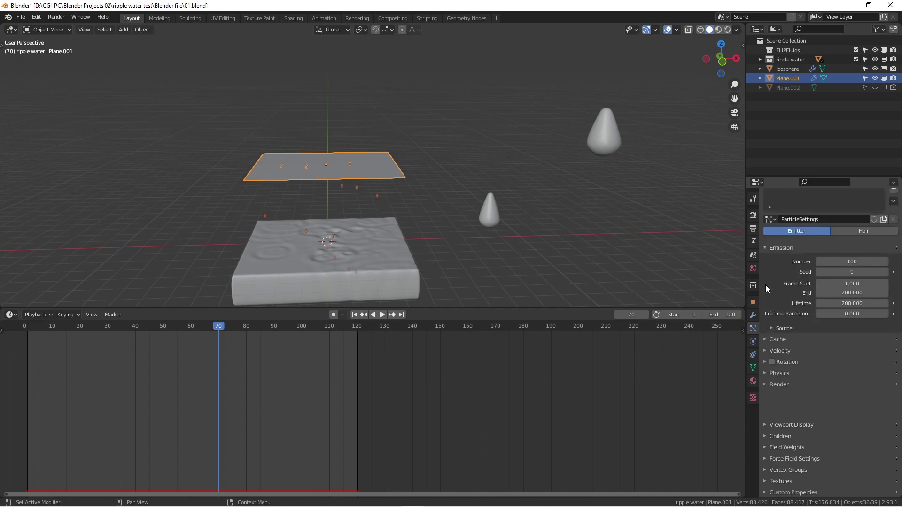
pyautogui.moveTo(374, 179); pyautogui.dragTo(420, 222, button='middle')
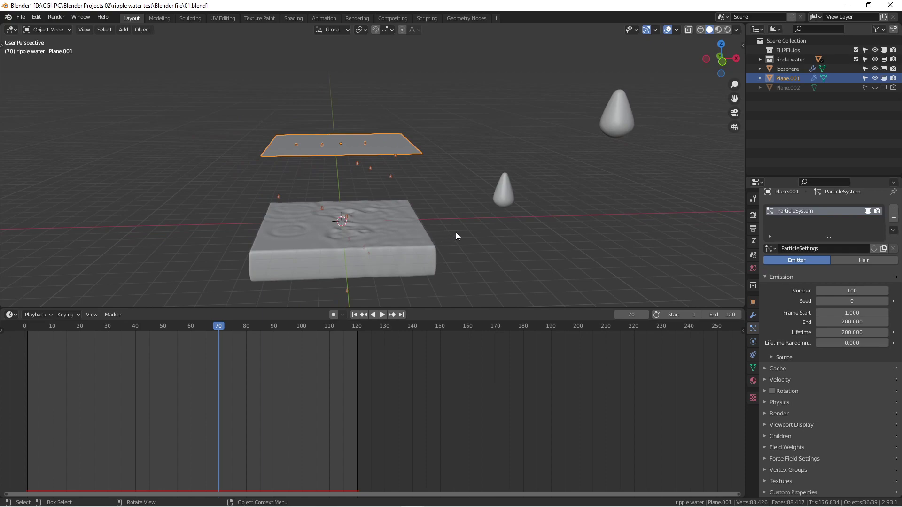
pyautogui.moveTo(453, 228); pyautogui.dragTo(382, 157, button='middle')
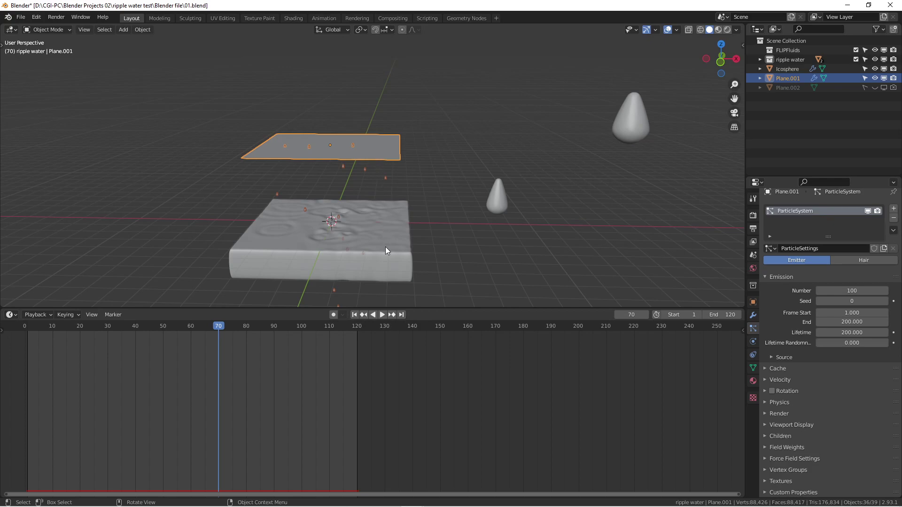
# Step: Review the emitter plane's Dynamic Paint physics, including the Canvas and Brush types and the Particle System paint source
pyautogui.click(753, 342)
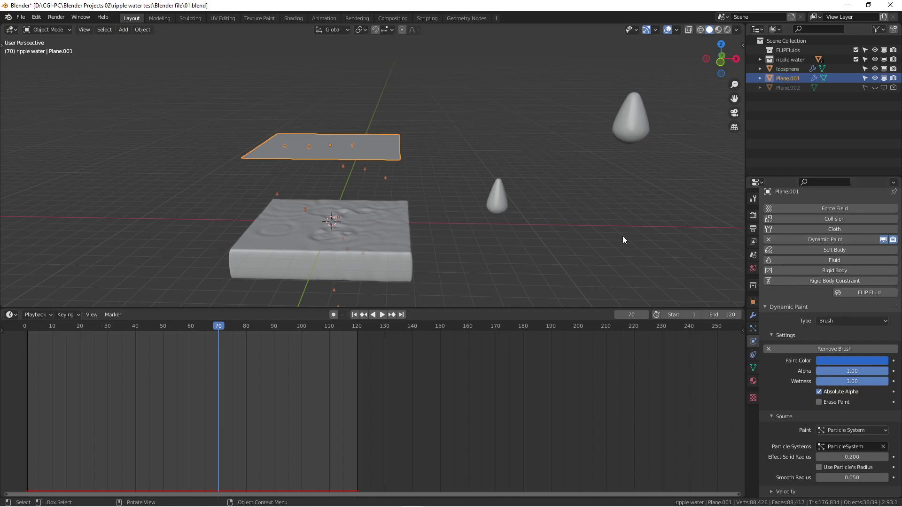
pyautogui.scroll(-1, 821, 326)
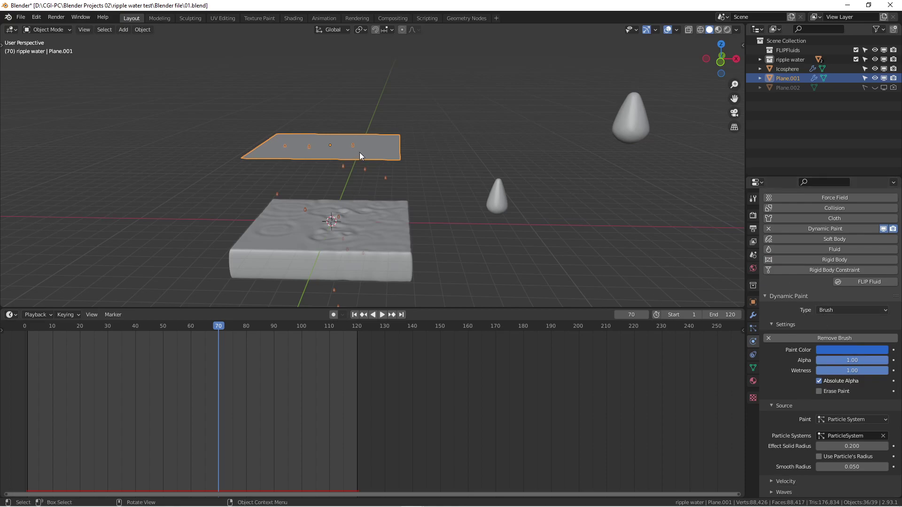
pyautogui.click(839, 311)
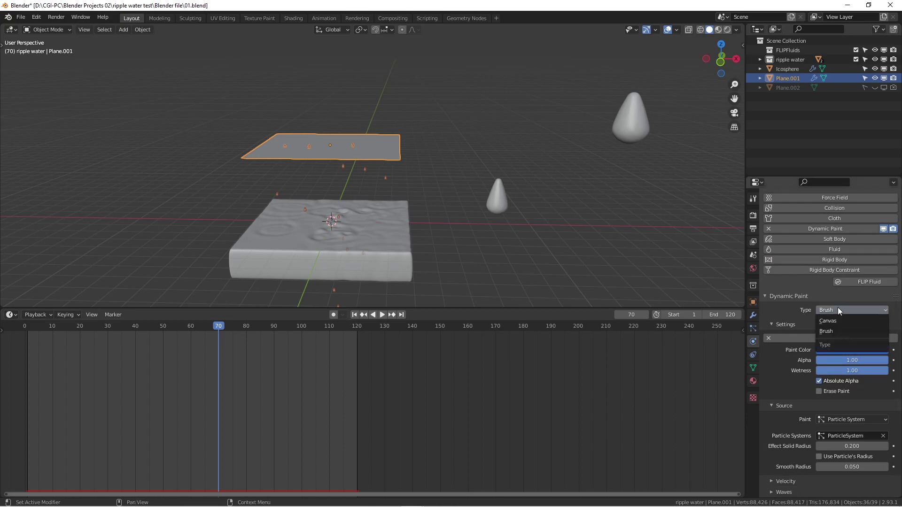
pyautogui.click(838, 308)
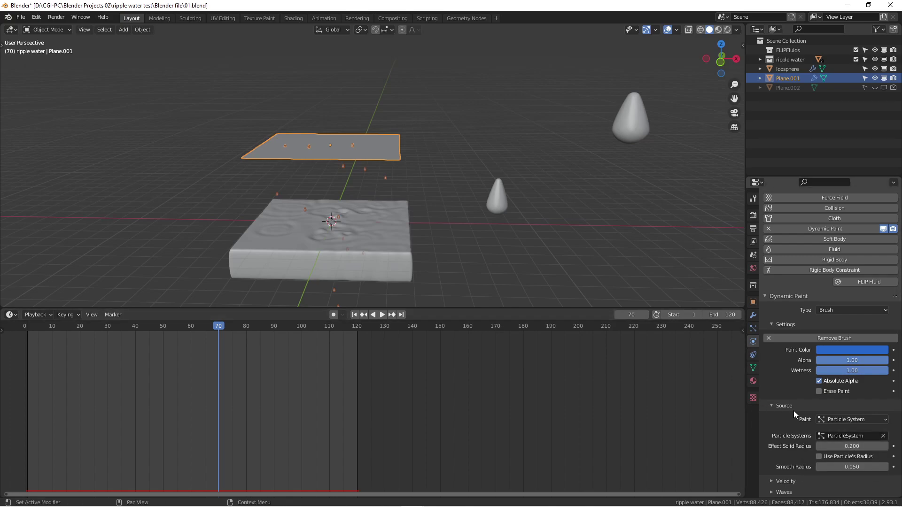
# Step: Select the water block and review its Dynamic Paint canvas settings and the Waves surface values
pyautogui.click(390, 249)
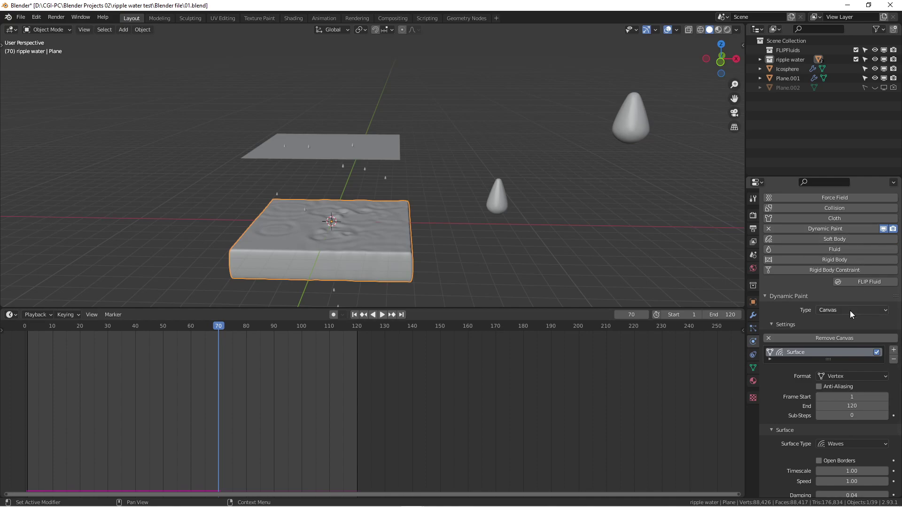
pyautogui.scroll(-4, 847, 317)
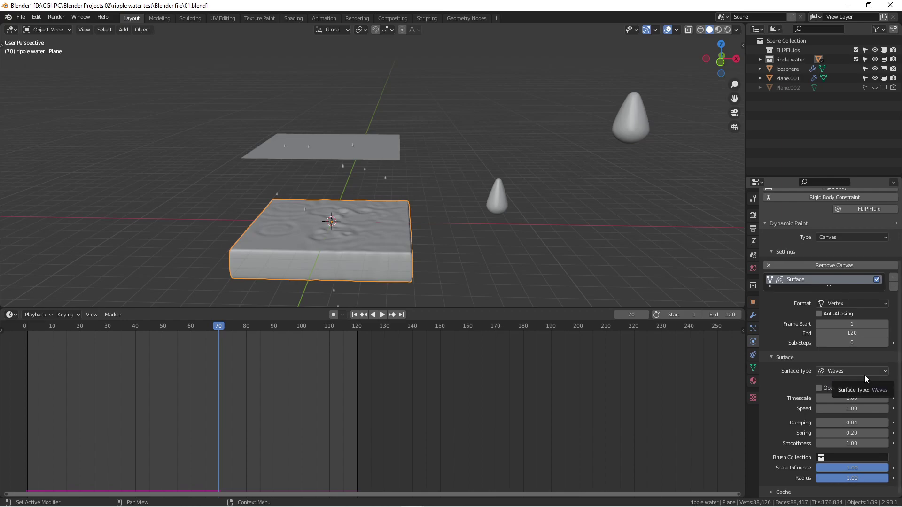
pyautogui.scroll(-3, 461, 249)
pyautogui.keyDown('shift'); pyautogui.moveTo(457, 241); pyautogui.dragTo(385, 201, button='middle'); pyautogui.keyUp('shift')
pyautogui.scroll(2, 384, 202)
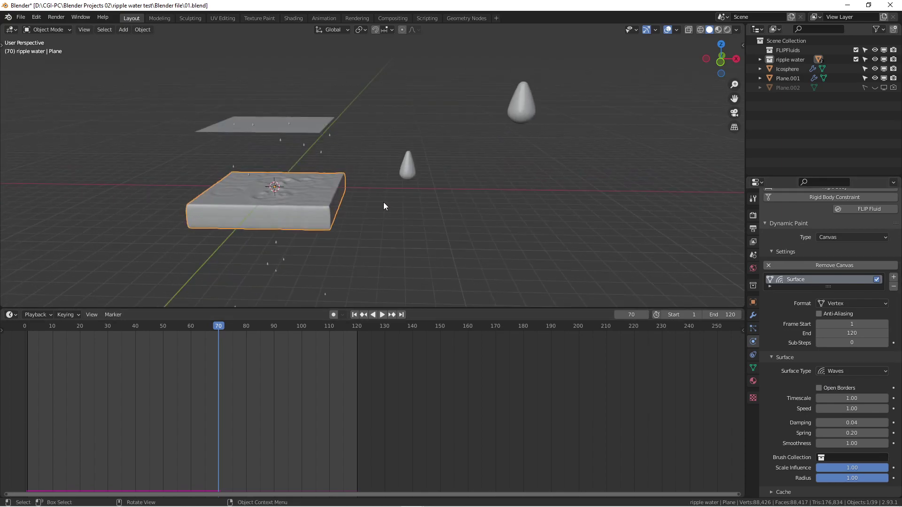
# Step: Add a plane at the world origin and scale it uniformly by about 2.747
pyautogui.click(462, 204)
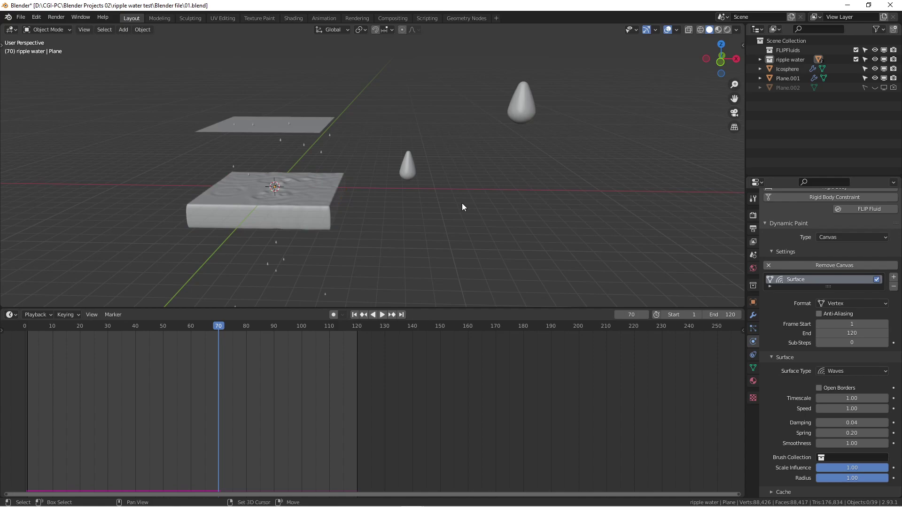
pyautogui.hotkey('shift', 'a')
pyautogui.moveTo(466, 203)
pyautogui.click(501, 205)
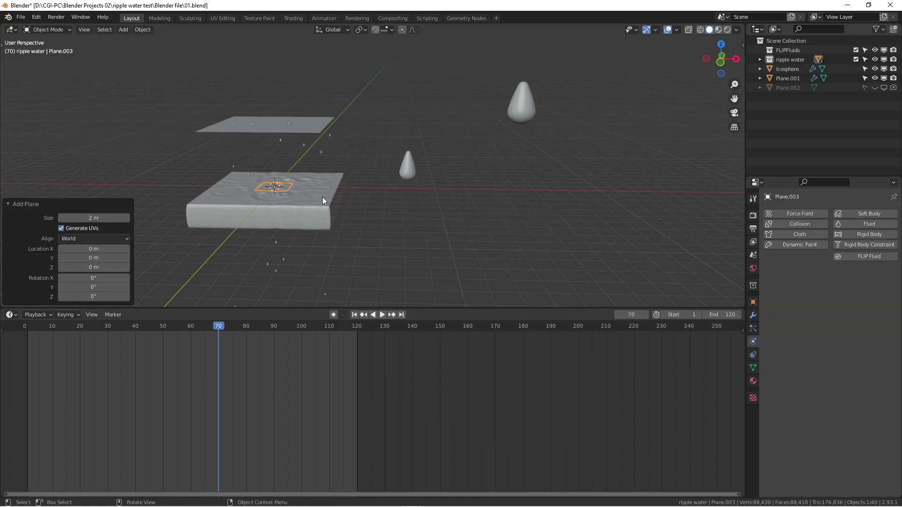
pyautogui.press('s')
pyautogui.click(363, 204)
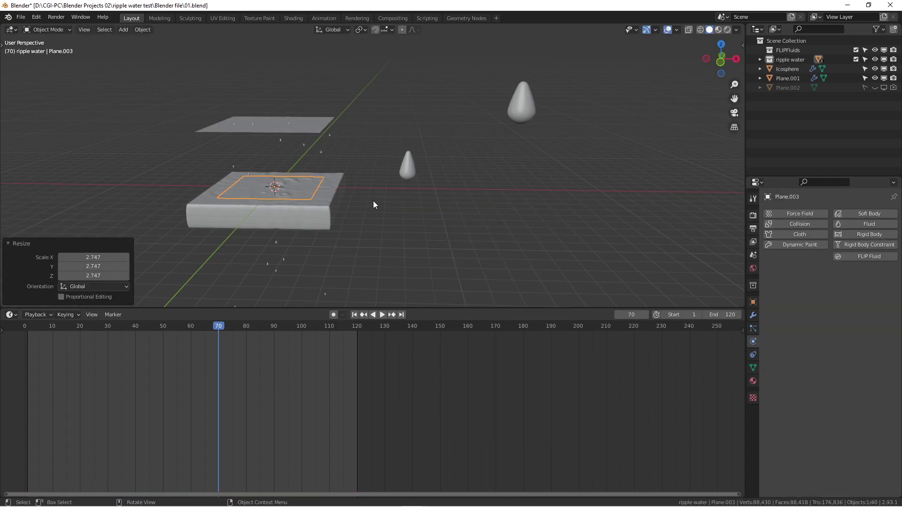
# Step: Move the new plane along the X axis to the empty floor area beyond both drops
pyautogui.press('g')
pyautogui.press('x')
pyautogui.click(655, 221)
pyautogui.moveTo(615, 213); pyautogui.dragTo(484, 206, button='middle')
# Step: Enter Edit Mode on the new plane and subdivide it with 20 cuts
pyautogui.press('Tab')
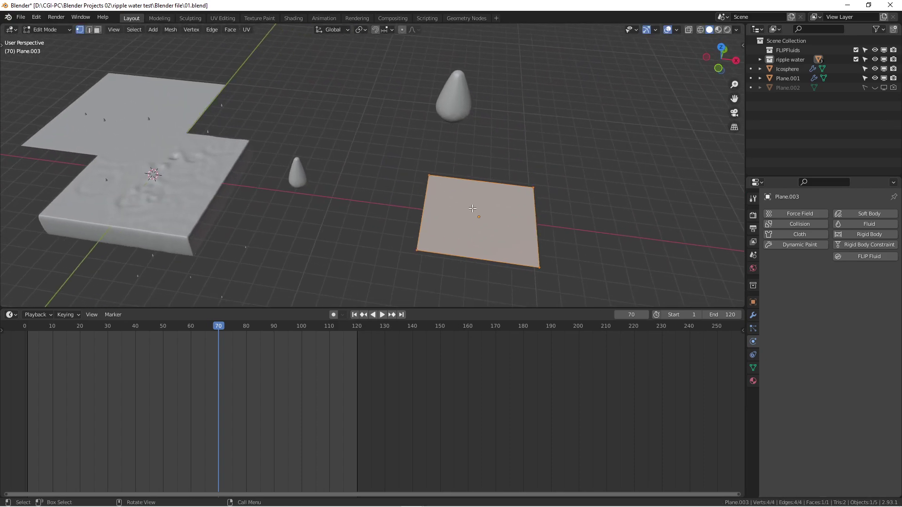
pyautogui.rightClick(503, 199)
pyautogui.press('Escape')
pyautogui.rightClick(501, 194)
pyautogui.click(485, 201)
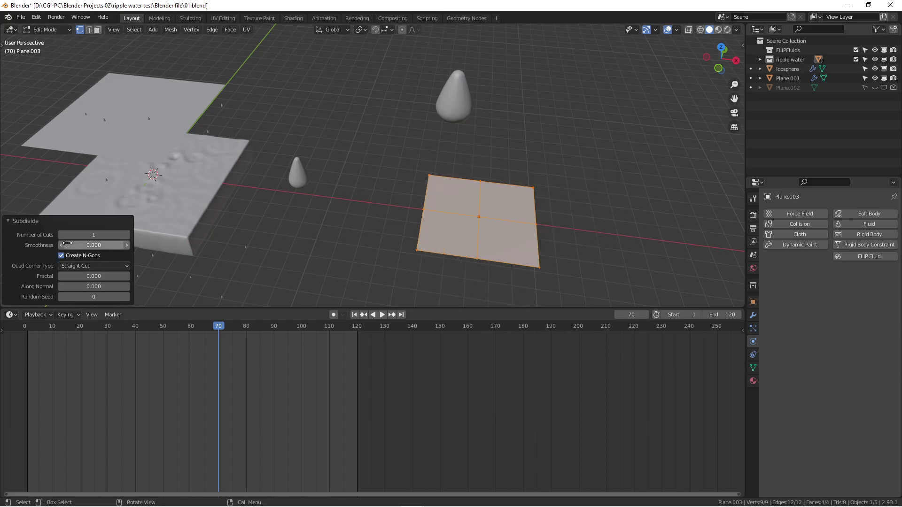
pyautogui.click(70, 234)
pyautogui.write('20')
pyautogui.press('Return')
# Step: Examine the new plane's subdivided grid up close and return to Object Mode
pyautogui.press('KP_Decimal')
pyautogui.rightClick(208, 185)
pyautogui.click(376, 141)
pyautogui.moveTo(333, 136); pyautogui.dragTo(403, 166, button='middle')
pyautogui.scroll(-1, 375, 165)
pyautogui.scroll(-1, 373, 174)
pyautogui.scroll(-2, 334, 160)
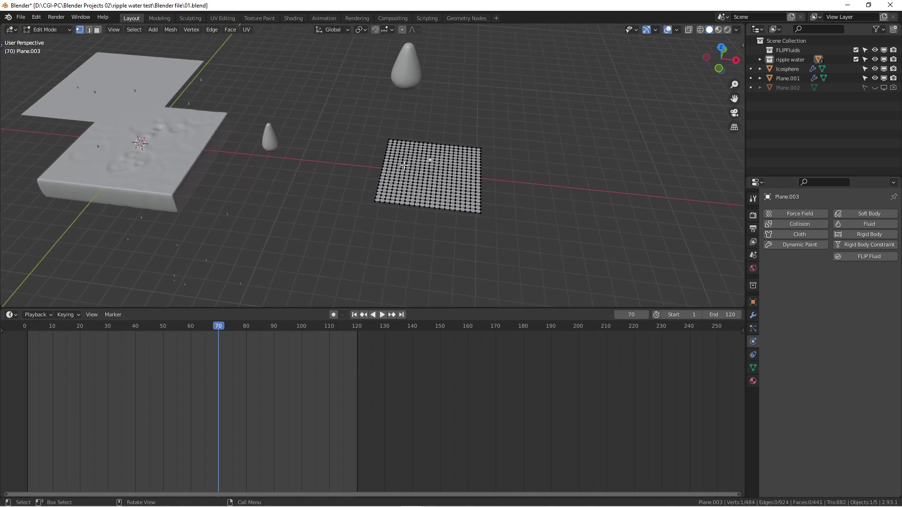
pyautogui.press('Tab')
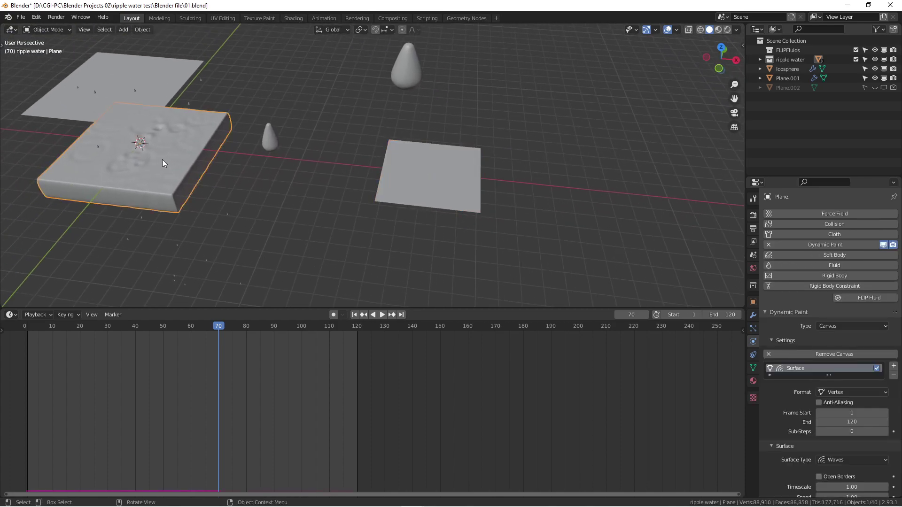
# Step: Select the water block and examine its dense top mesh in Edit Mode, returning to Object Mode
pyautogui.keyDown('shift'); pyautogui.moveTo(280, 168); pyautogui.dragTo(401, 179, button='middle'); pyautogui.keyUp('shift')
pyautogui.scroll(2, 271, 168)
pyautogui.scroll(3, 272, 169)
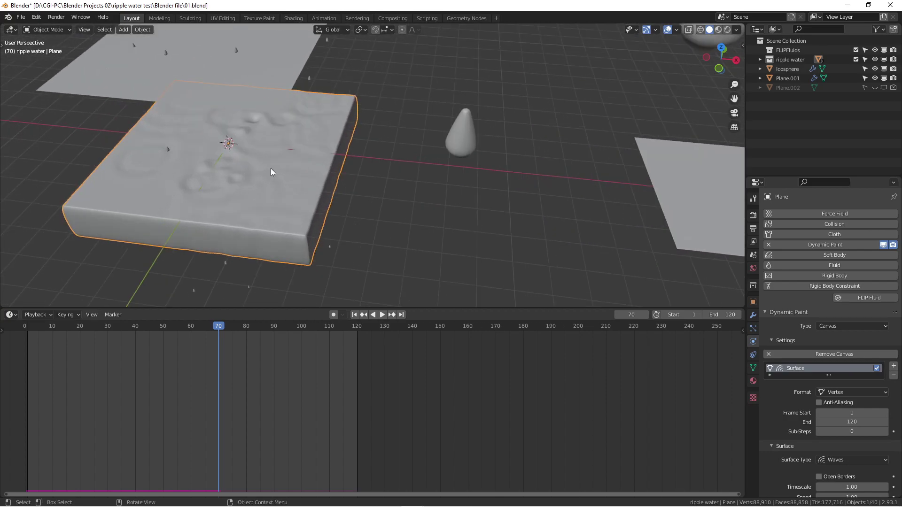
pyautogui.press('Tab')
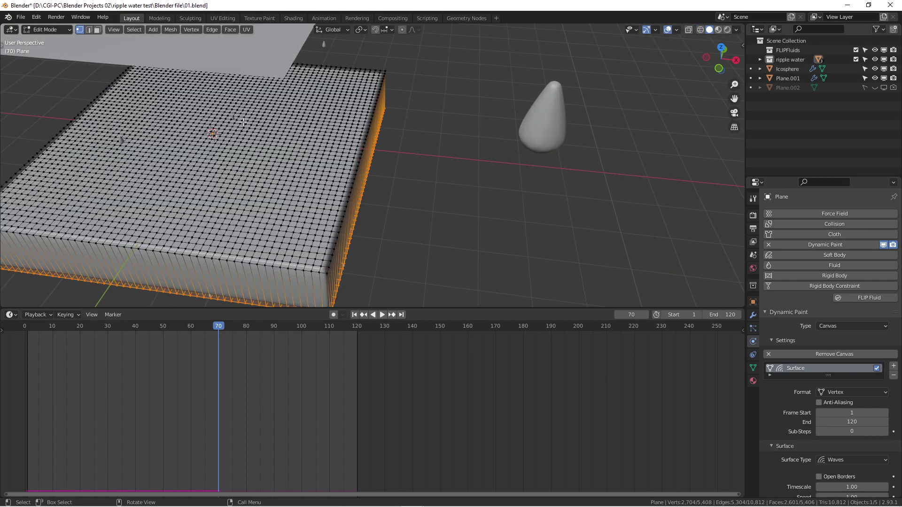
pyautogui.scroll(-1, 244, 141)
pyautogui.press('Tab')
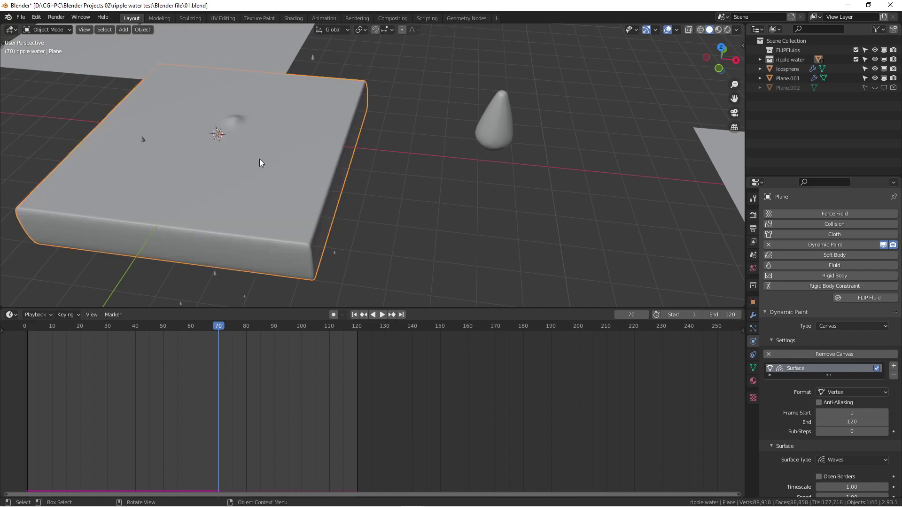
# Step: Play the animation and watch the drops ripple the water block from several angles
pyautogui.scroll(-3, 265, 158)
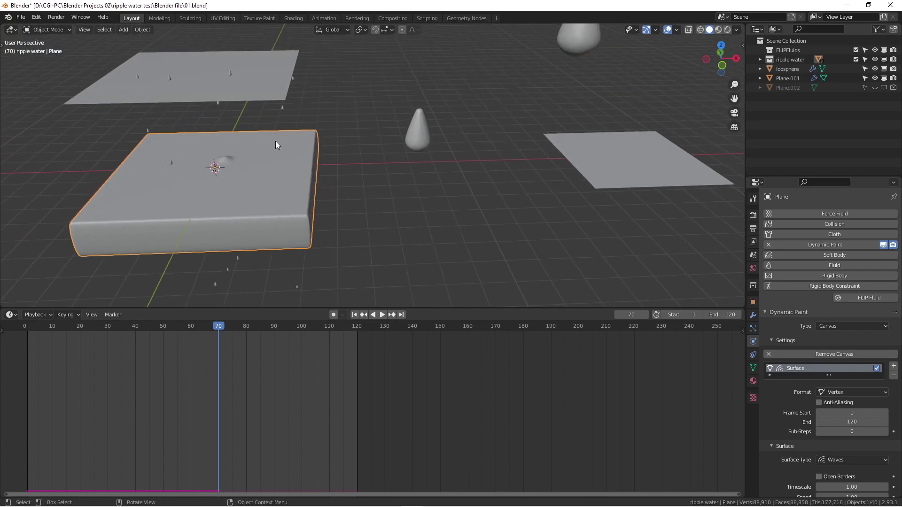
pyautogui.press('space')
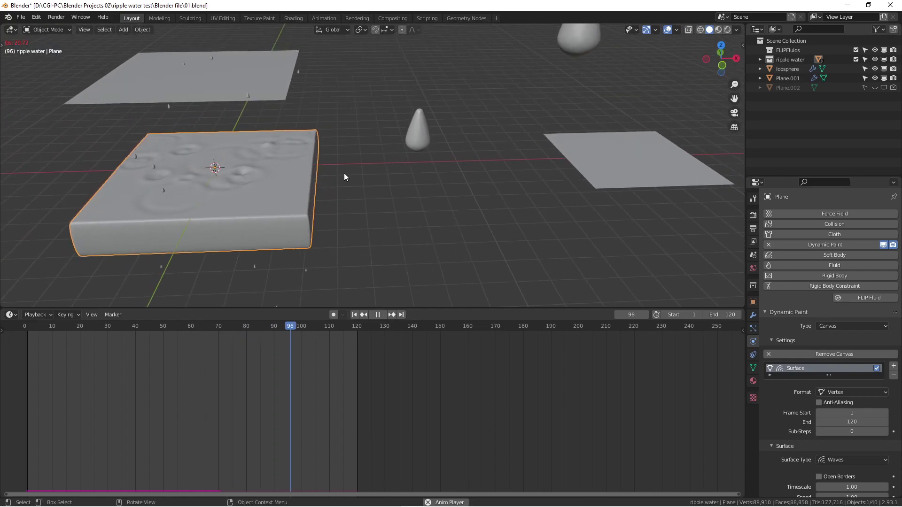
pyautogui.moveTo(377, 175); pyautogui.dragTo(357, 182, button='middle')
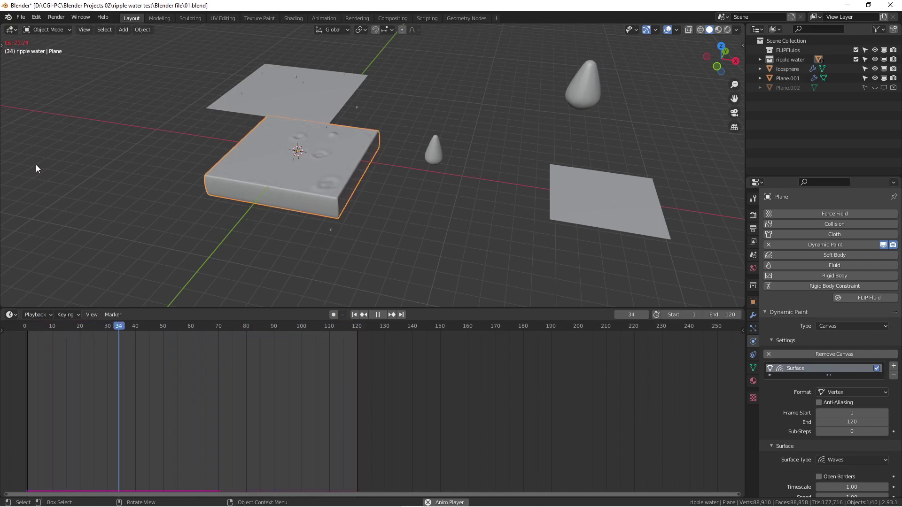
pyautogui.moveTo(318, 176); pyautogui.dragTo(413, 190, button='middle')
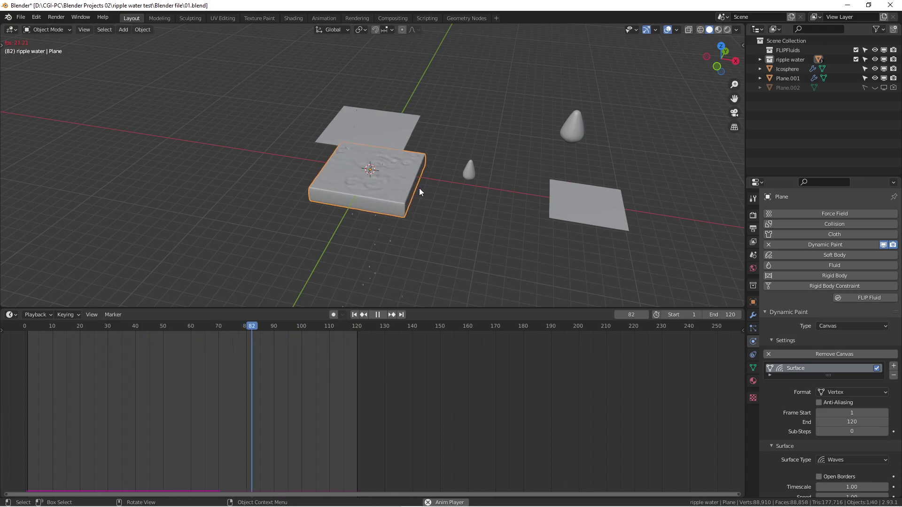
pyautogui.moveTo(438, 204); pyautogui.dragTo(357, 193, button='middle')
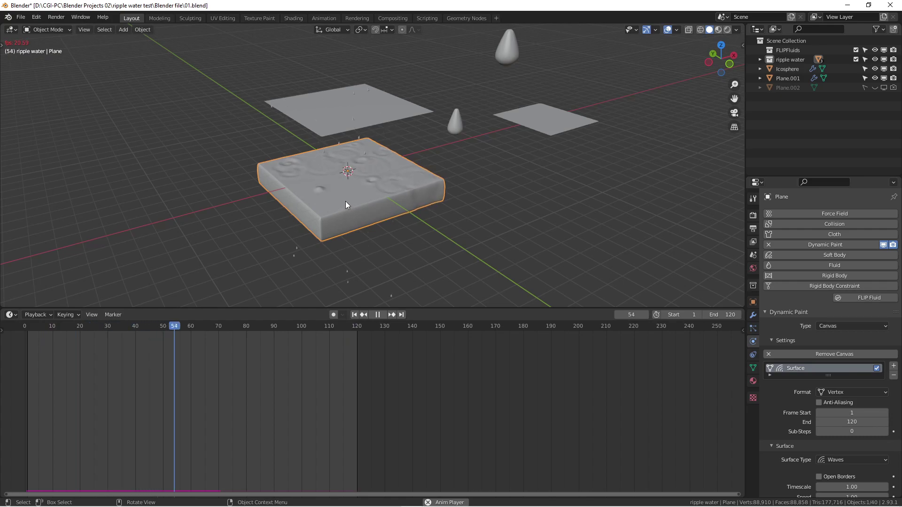
# Step: Stop the playback at frame 67, inspect the rippled water block, and bring up the file export formats
pyautogui.press('space')
pyautogui.moveTo(363, 183); pyautogui.dragTo(338, 201, button='middle')
pyautogui.scroll(3, 342, 191)
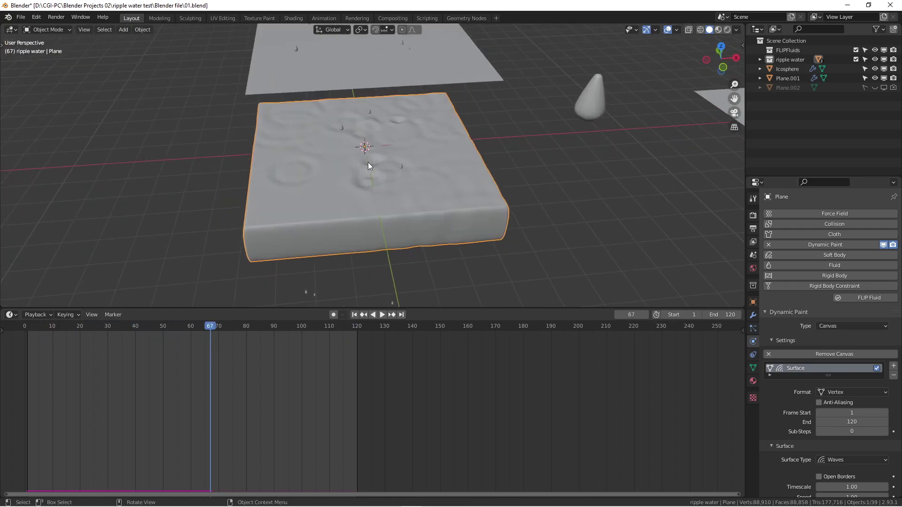
pyautogui.moveTo(366, 161); pyautogui.dragTo(399, 153, button='middle')
pyautogui.scroll(-3, 348, 162)
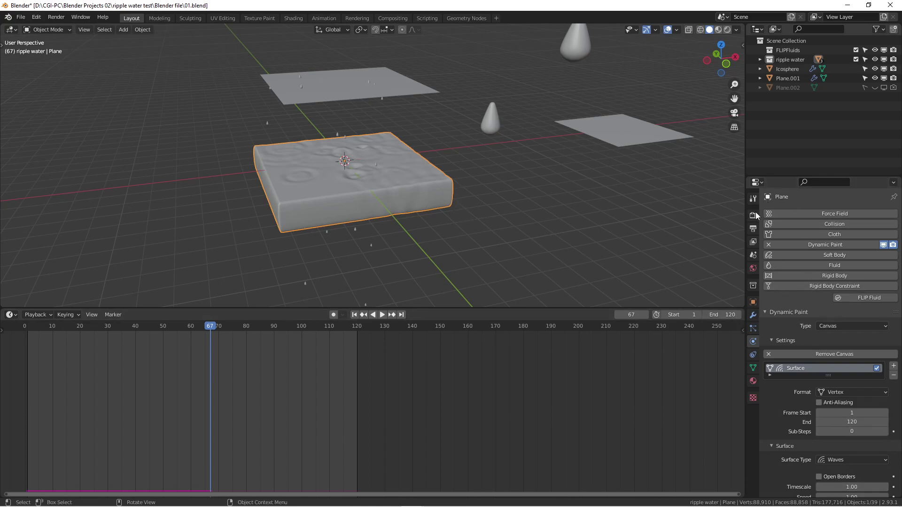
pyautogui.moveTo(459, 184); pyautogui.dragTo(491, 199, button='middle')
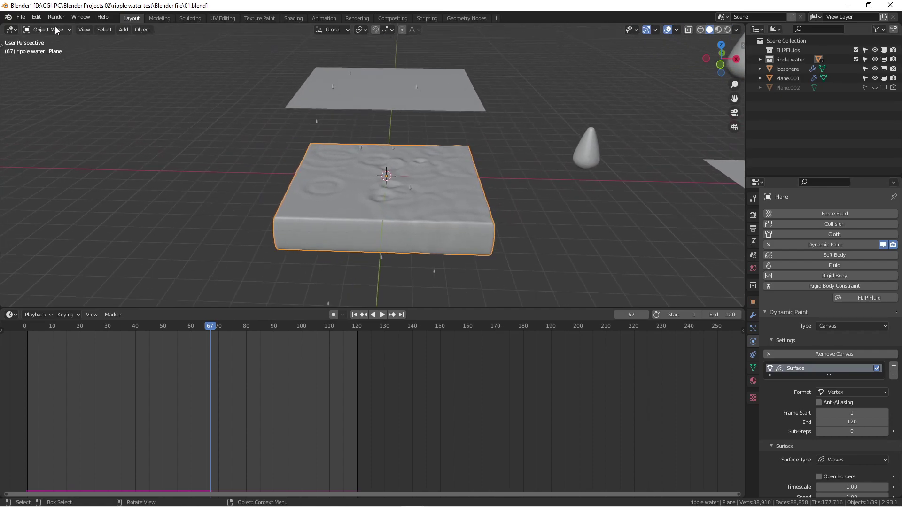
pyautogui.click(21, 17)
pyautogui.moveTo(41, 152)
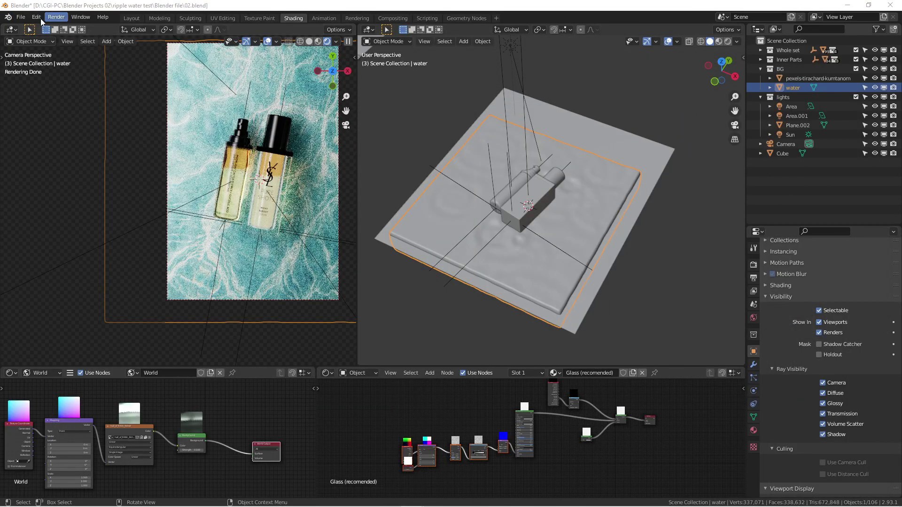
# Step: Import 01.obj from the ripple water test folder into the bottle scene 02.blend
pyautogui.click(20, 17)
pyautogui.moveTo(47, 144)
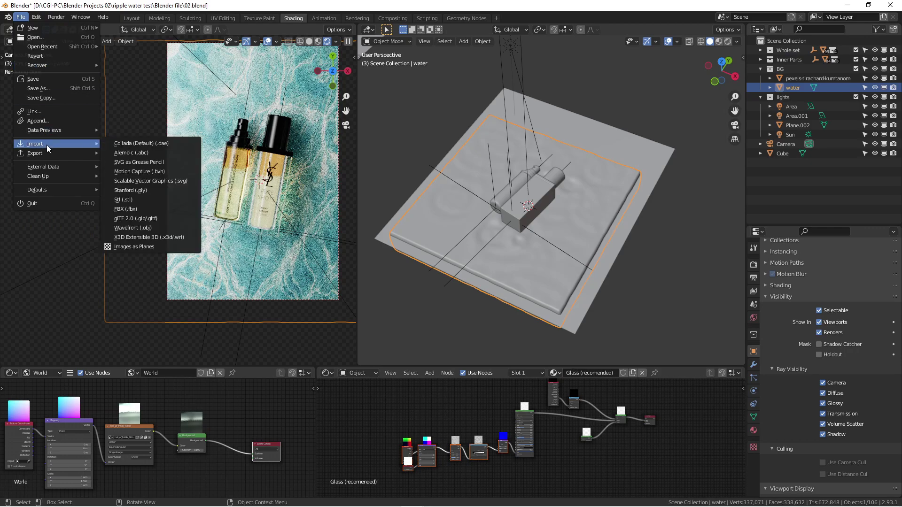
pyautogui.click(158, 228)
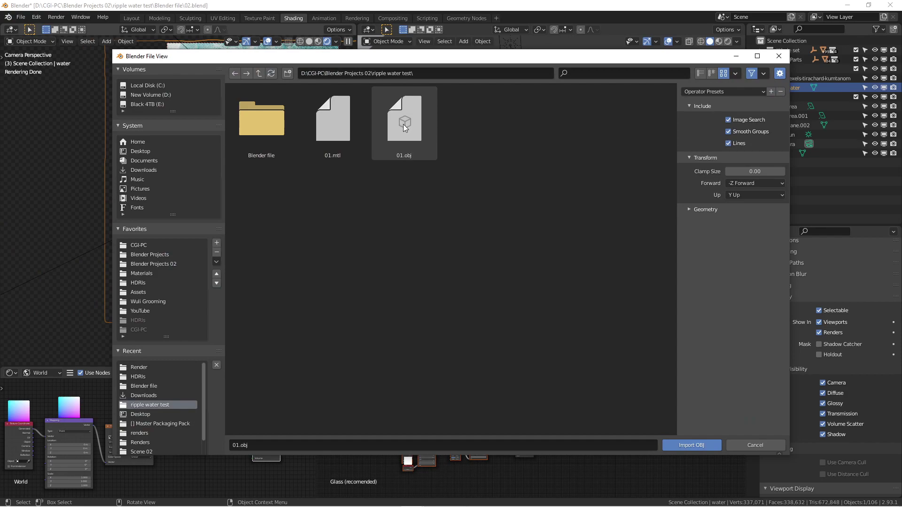
pyautogui.click(403, 124)
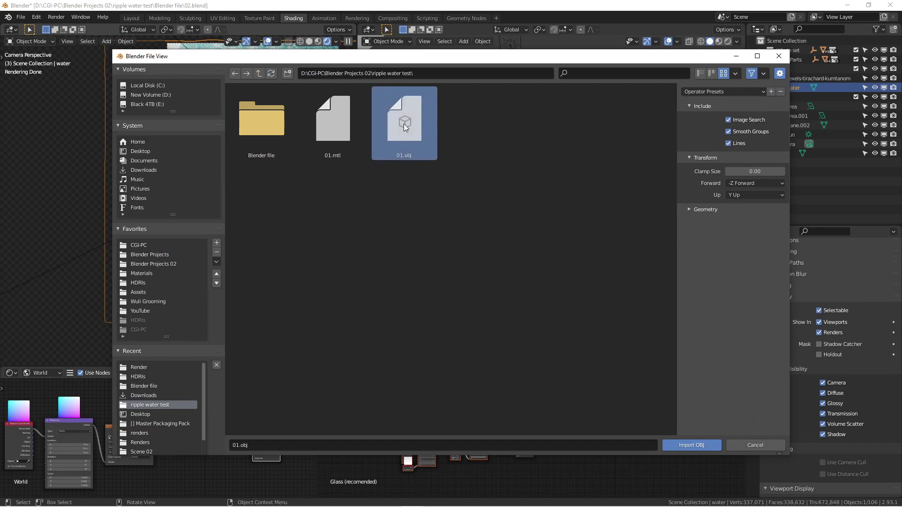
pyautogui.click(686, 448)
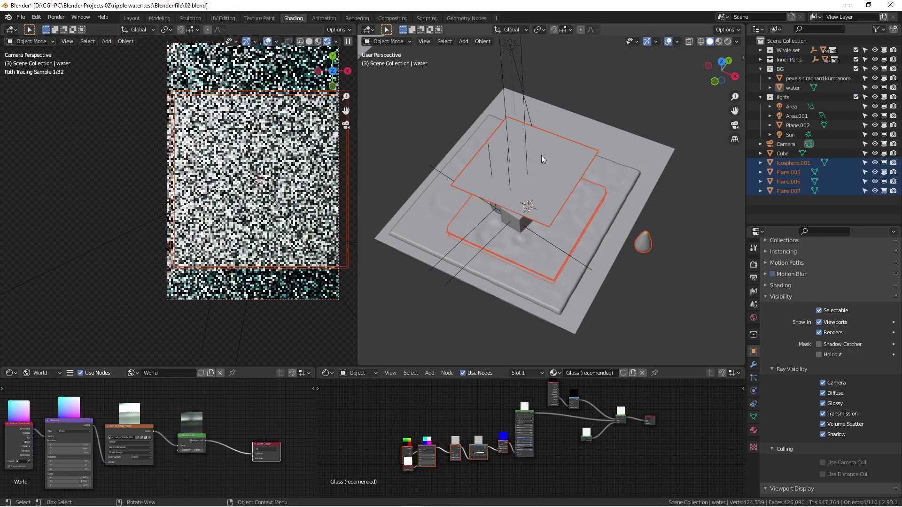
# Step: Move the imported objects about 20 m along X, clear of the bottle set
pyautogui.moveTo(536, 169); pyautogui.dragTo(486, 213, button='middle')
pyautogui.press('g')
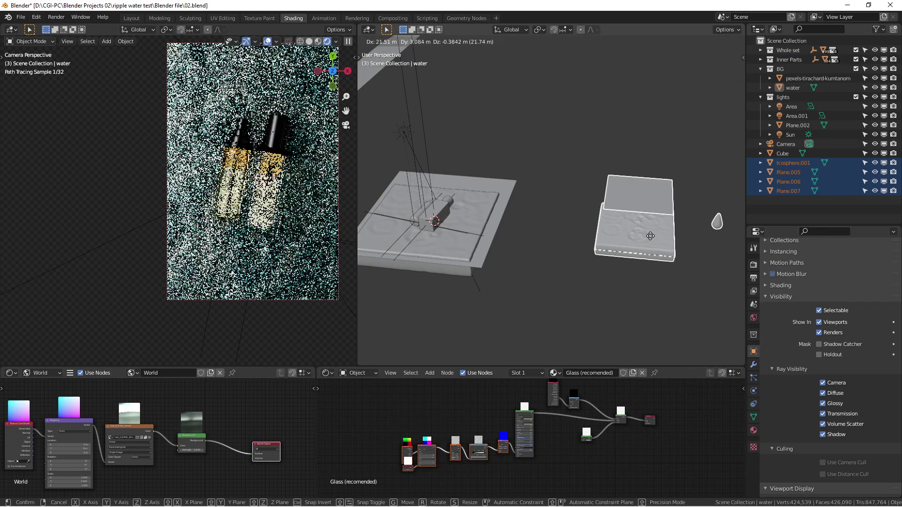
pyautogui.click(628, 241)
pyautogui.scroll(3, 611, 238)
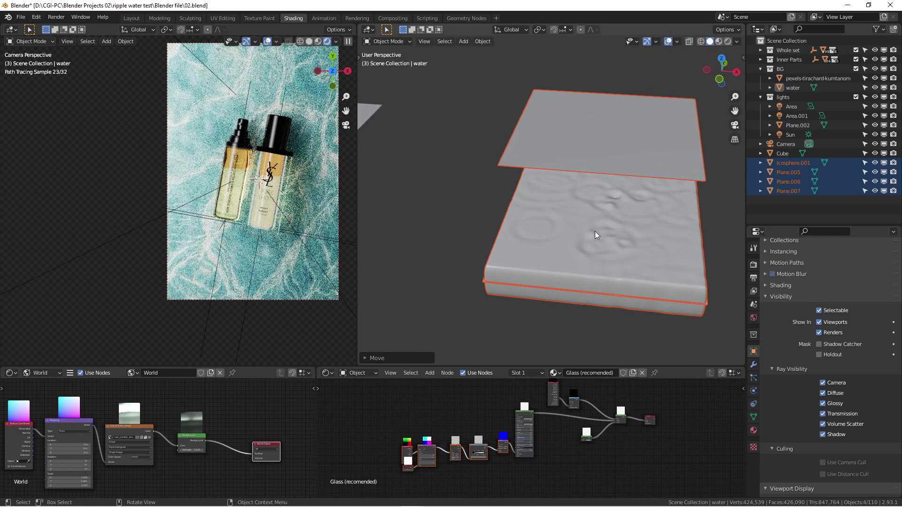
# Step: Delete the imported flat plane floating above the water block
pyautogui.click(591, 235)
pyautogui.scroll(-1, 593, 233)
pyautogui.keyDown('shift'); pyautogui.moveTo(593, 234); pyautogui.dragTo(552, 218, button='middle'); pyautogui.keyUp('shift')
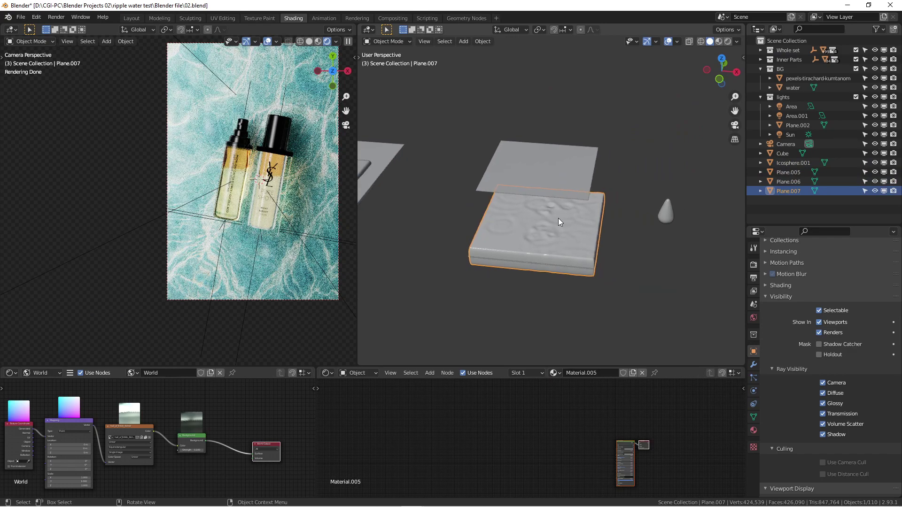
pyautogui.click(545, 197)
pyautogui.click(553, 176)
pyautogui.press('x')
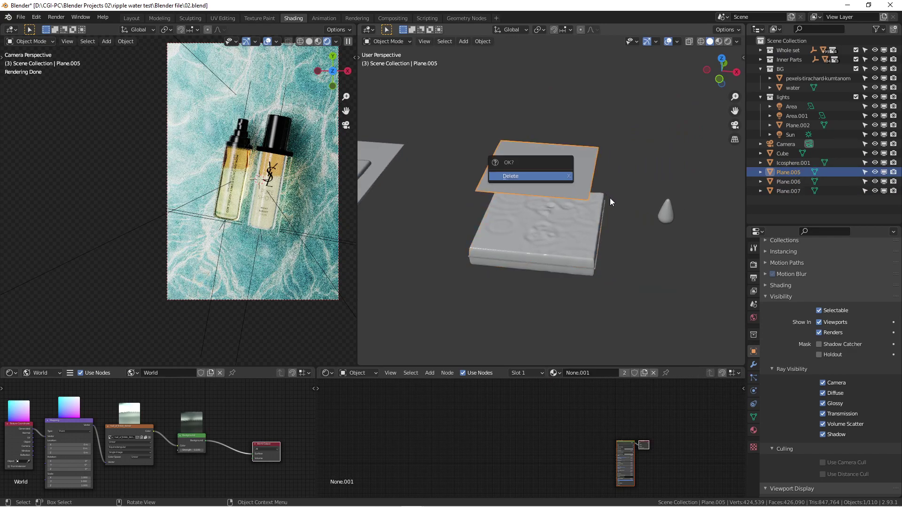
pyautogui.press('x')
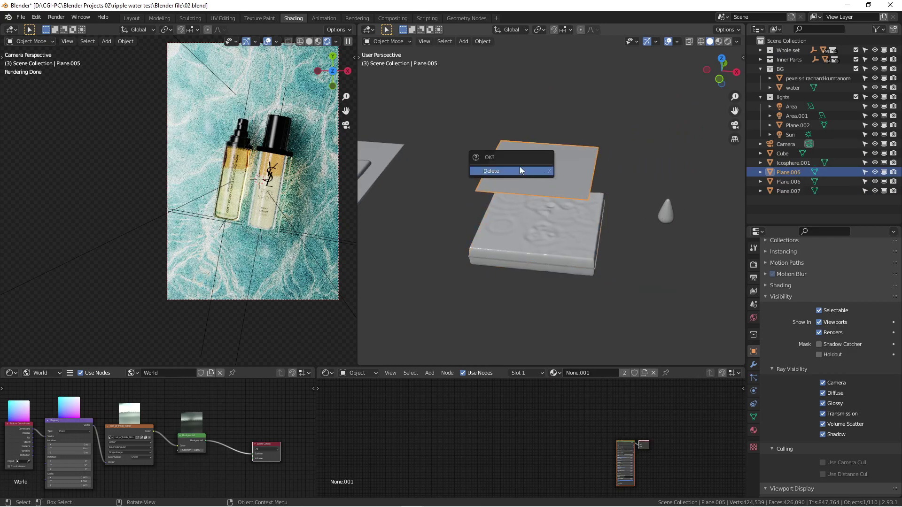
pyautogui.click(489, 173)
# Step: Delete the imported drop and the flat plane intersecting the water block
pyautogui.click(669, 215)
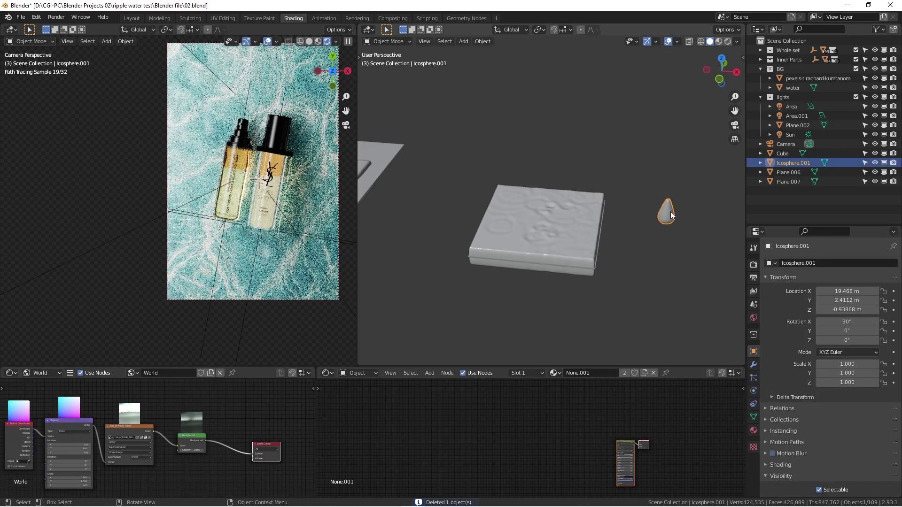
pyautogui.press('x')
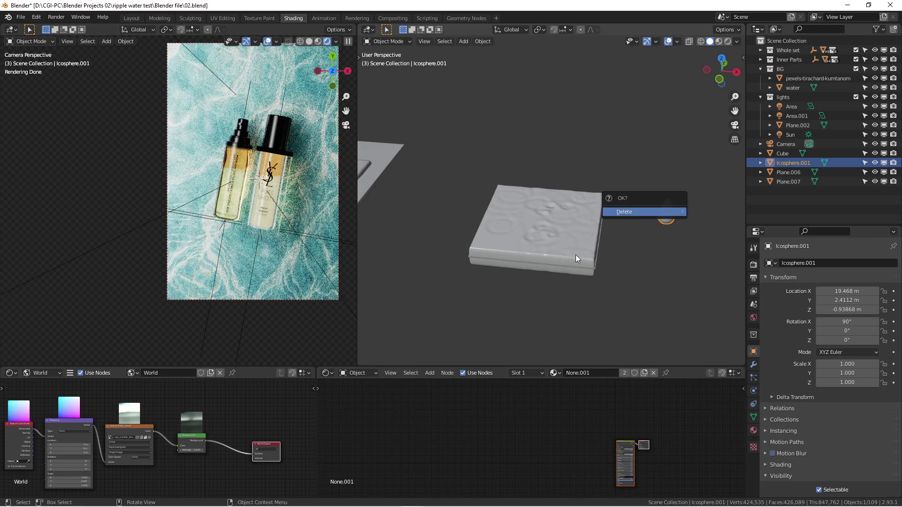
pyautogui.click(642, 216)
pyautogui.scroll(4, 564, 240)
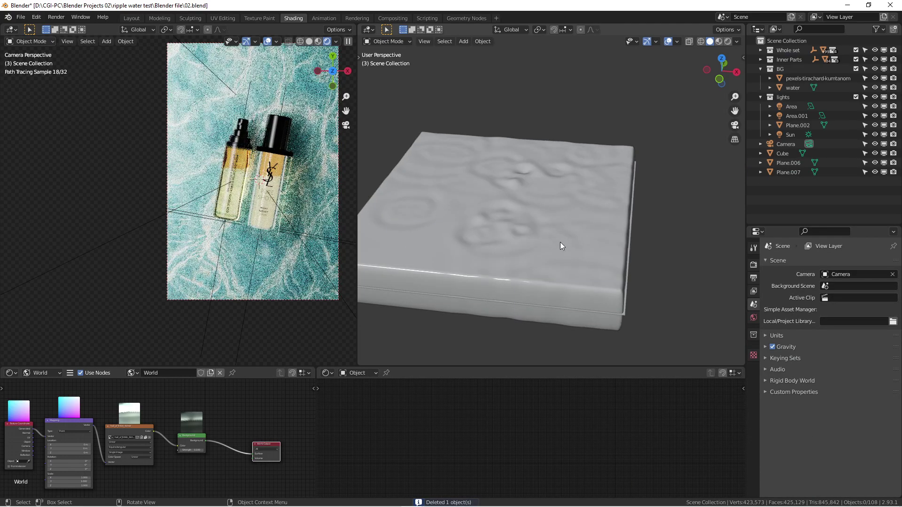
pyautogui.click(621, 314)
pyautogui.press('x')
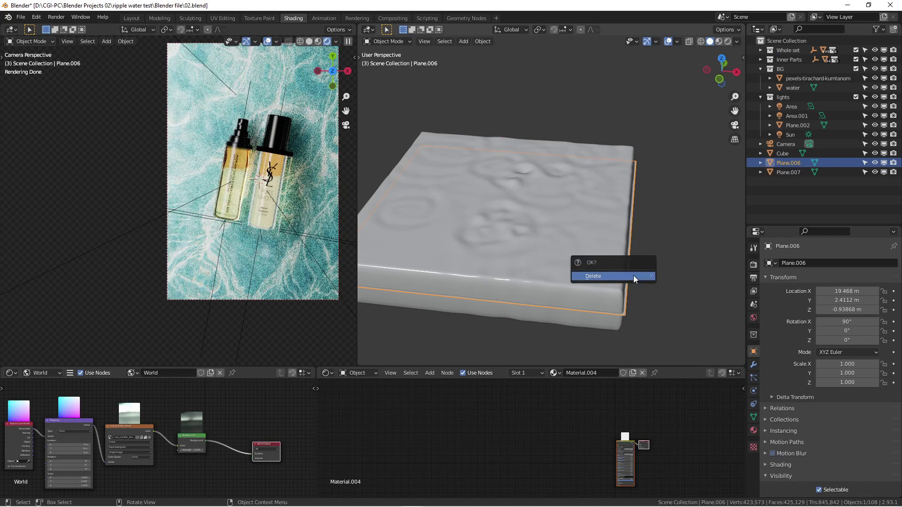
pyautogui.click(631, 274)
# Step: Select the imported water block and examine its dense mesh in Edit Mode, returning to Object Mode
pyautogui.click(543, 247)
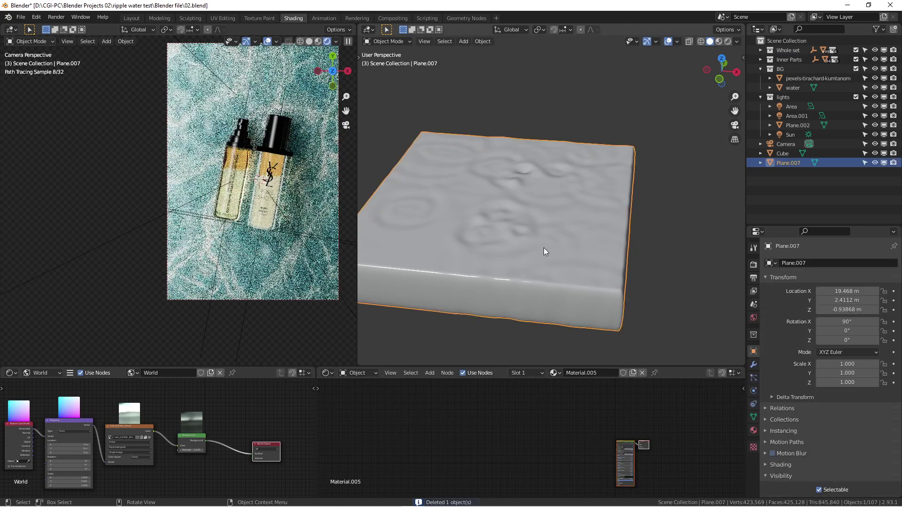
pyautogui.scroll(-3, 559, 238)
pyautogui.moveTo(560, 243); pyautogui.dragTo(564, 209, button='middle')
pyautogui.scroll(3, 575, 224)
pyautogui.scroll(-3, 574, 224)
pyautogui.hotkey('shift', '`')
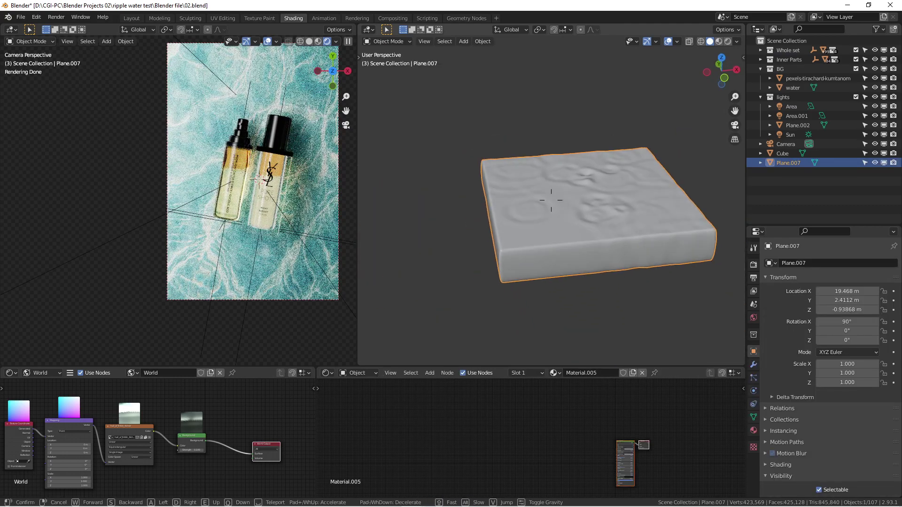
pyautogui.press('Escape')
pyautogui.press('Tab')
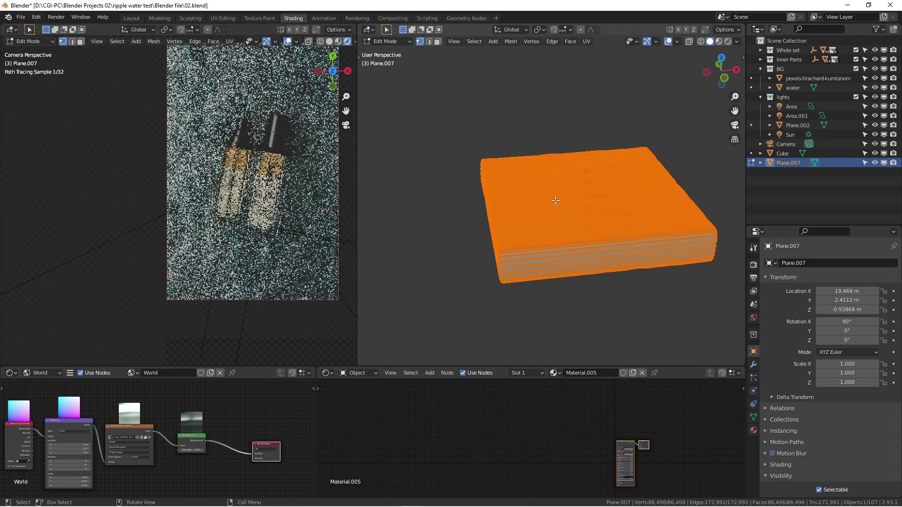
pyautogui.moveTo(562, 215); pyautogui.dragTo(571, 189, button='middle')
pyautogui.press('Tab')
# Step: Delete the imported water block from the bottle scene
pyautogui.scroll(-3, 562, 229)
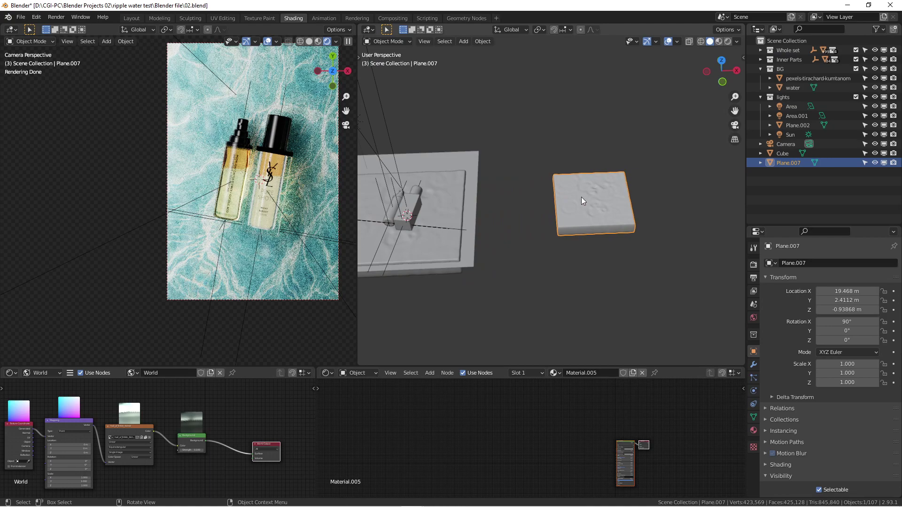
pyautogui.press('x')
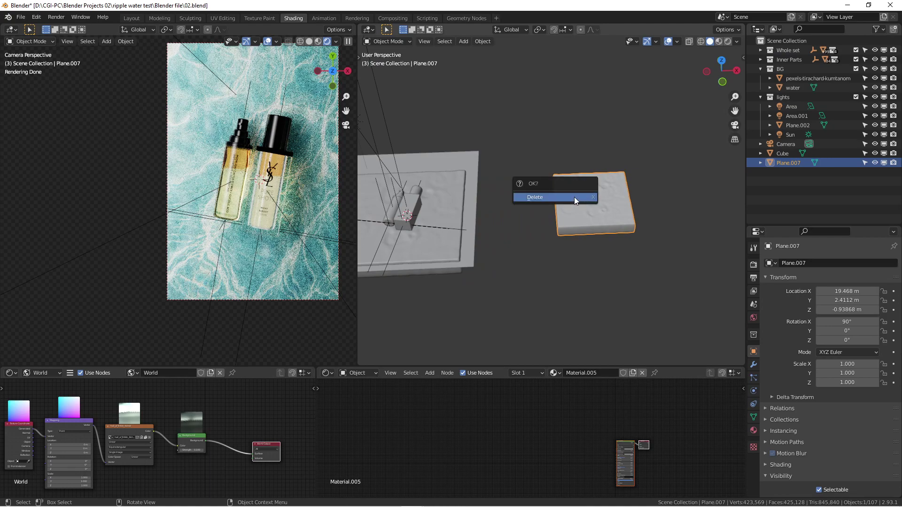
pyautogui.click(535, 197)
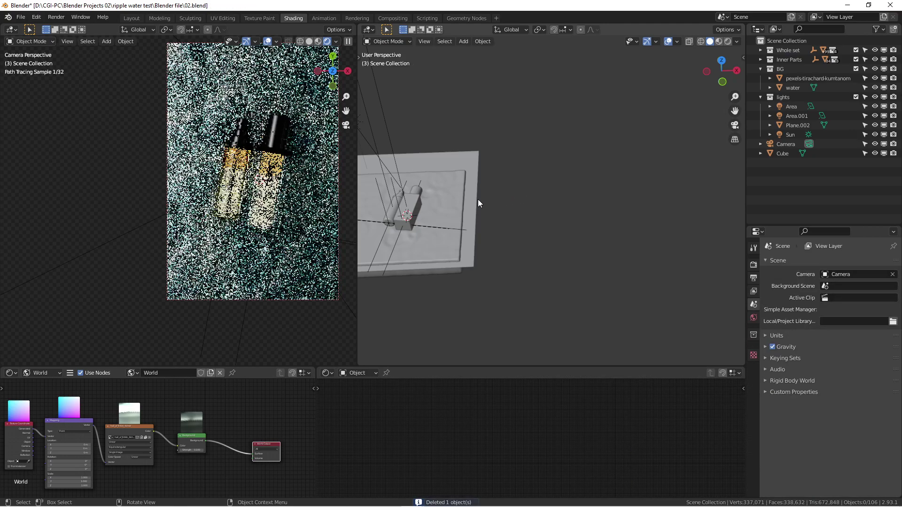
# Step: Examine the bottle set, rippled water and large light plane in solid shading, including from the top view
pyautogui.scroll(-5, 483, 199)
pyautogui.scroll(3, 472, 184)
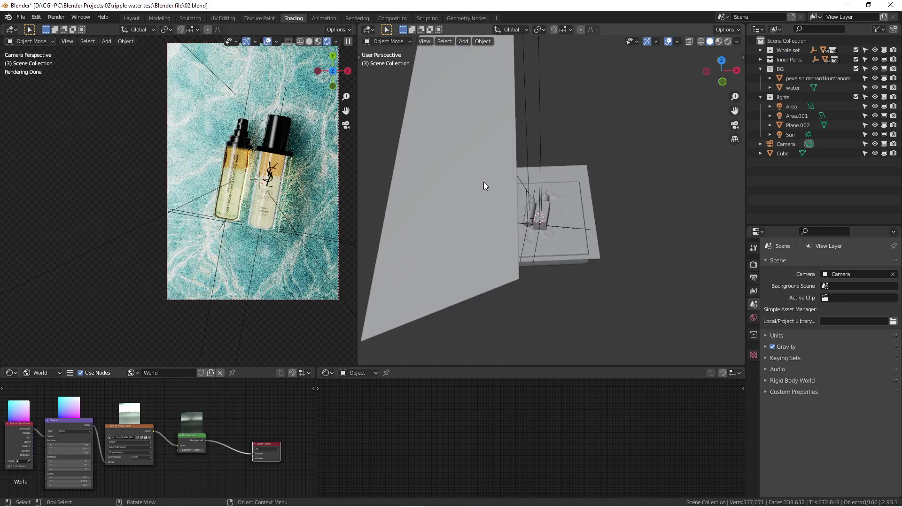
pyautogui.moveTo(508, 179)
pyautogui.mouseDown(button='middle')
pyautogui.moveTo(495, 195)
pyautogui.moveTo(511, 190)
pyautogui.mouseUp(button='middle')
pyautogui.scroll(2, 511, 189)
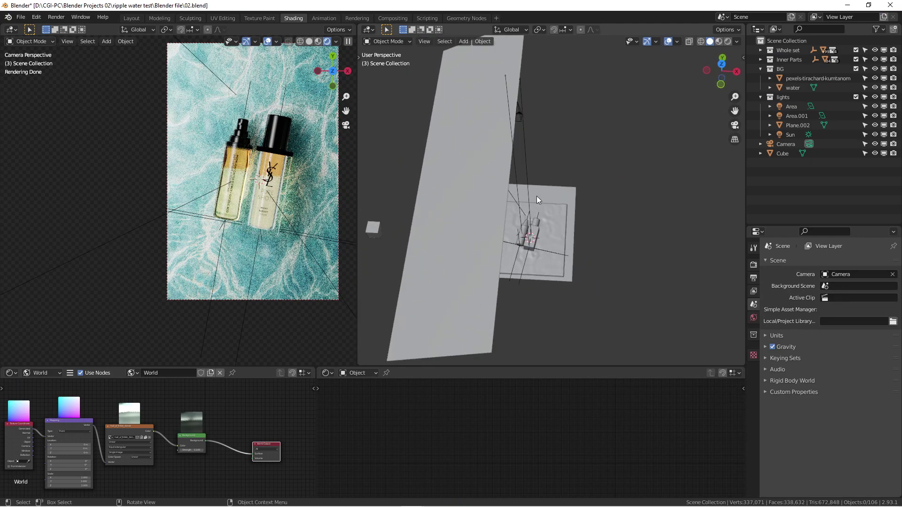
pyautogui.press('KP_7')
pyautogui.scroll(3, 529, 208)
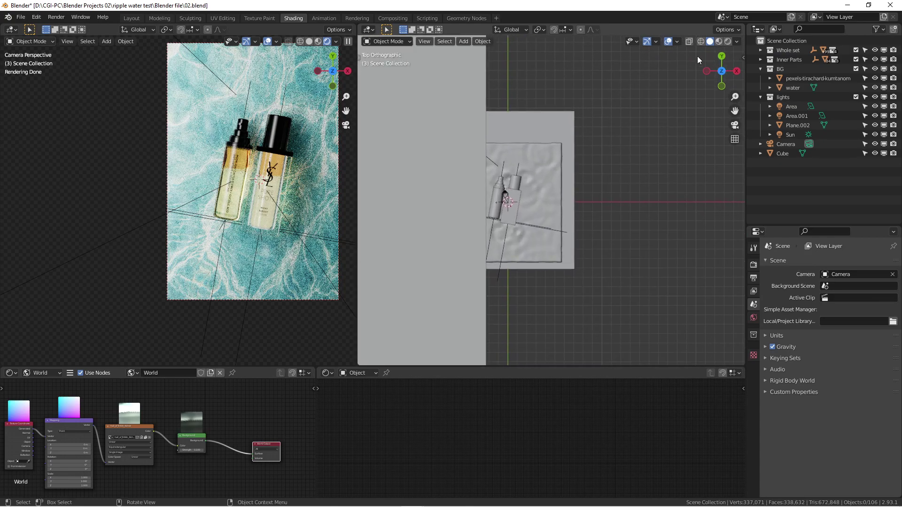
pyautogui.scroll(2, 526, 179)
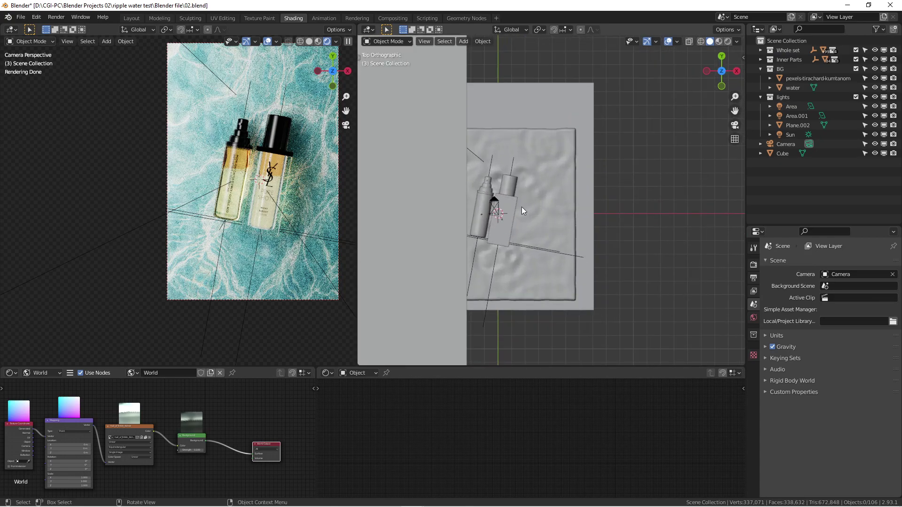
pyautogui.moveTo(520, 216); pyautogui.dragTo(582, 152, button='middle')
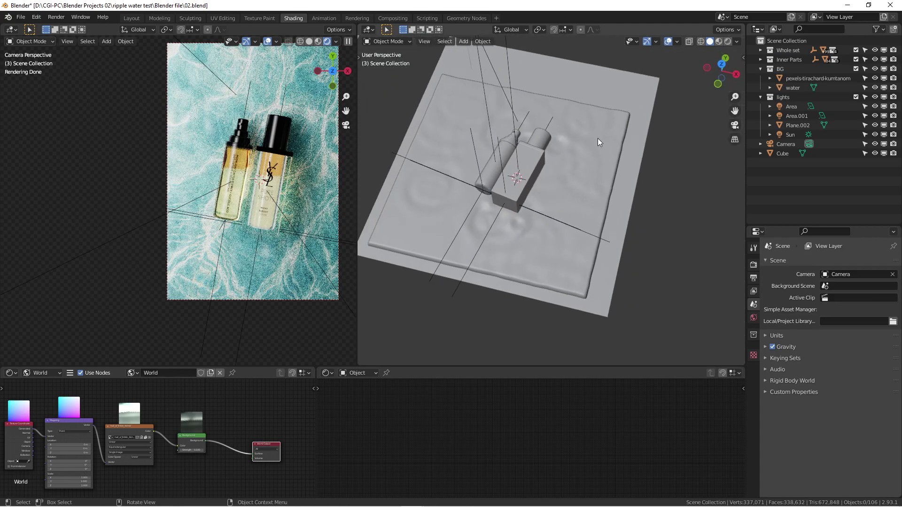
# Step: Switch the perspective viewport to rendered shading and inspect the bottles on the water from several angles
pyautogui.click(728, 40)
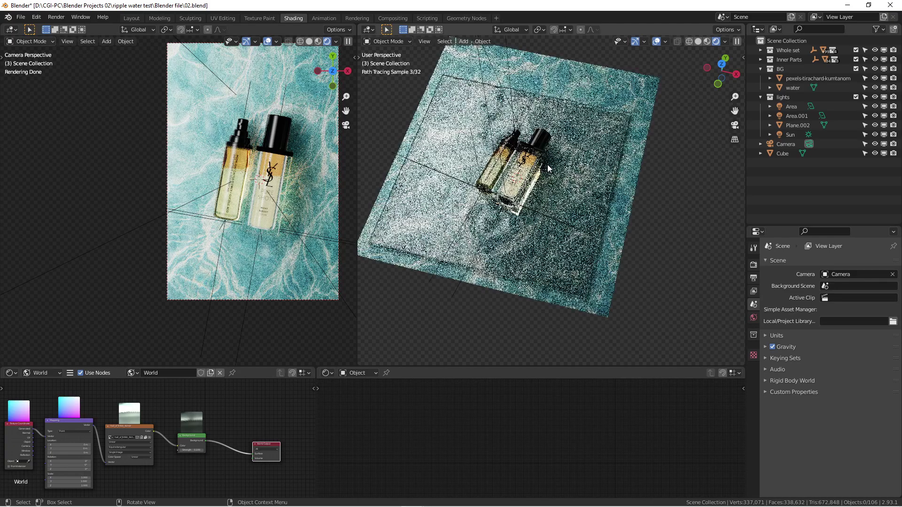
pyautogui.moveTo(548, 164); pyautogui.dragTo(539, 197, button='middle')
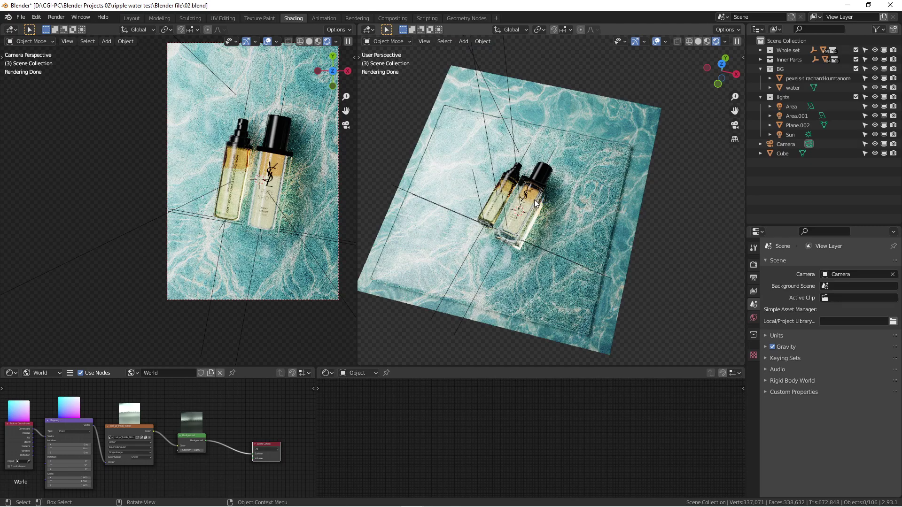
pyautogui.scroll(4, 533, 203)
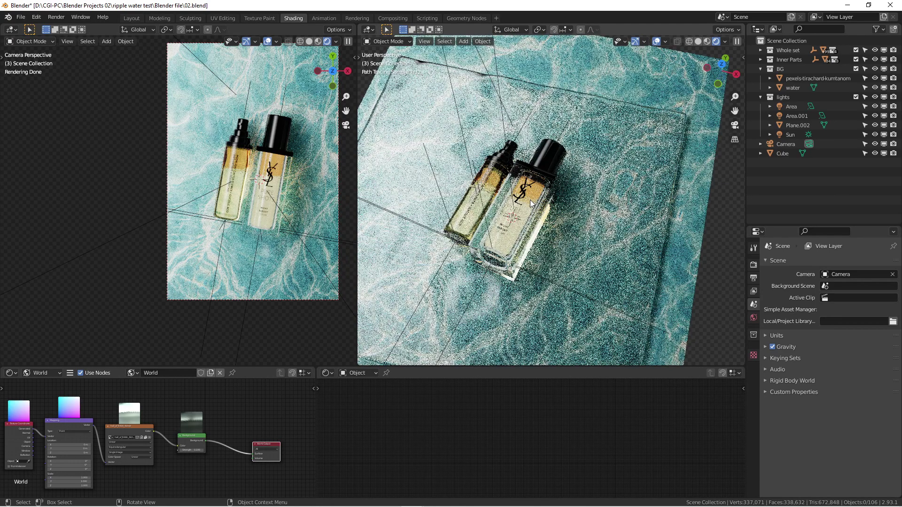
pyautogui.moveTo(552, 197); pyautogui.dragTo(583, 186, button='middle')
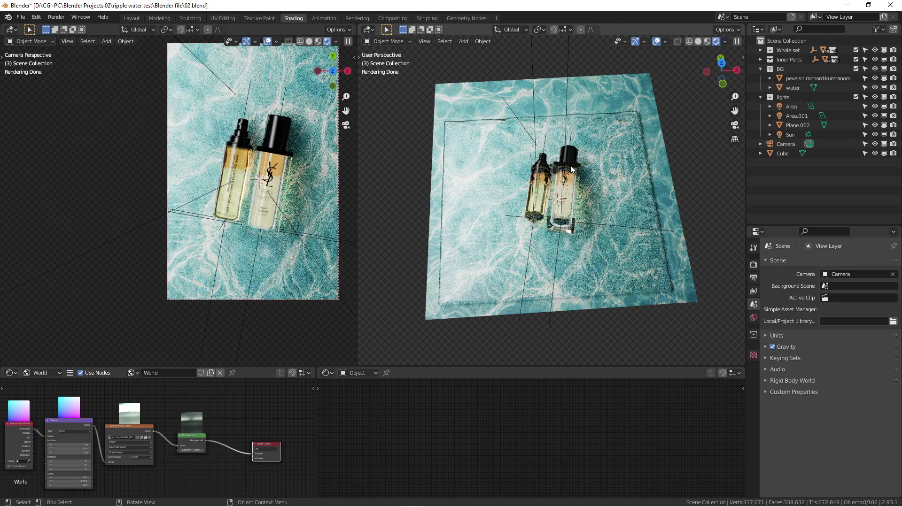
pyautogui.moveTo(571, 169); pyautogui.dragTo(572, 192, button='middle')
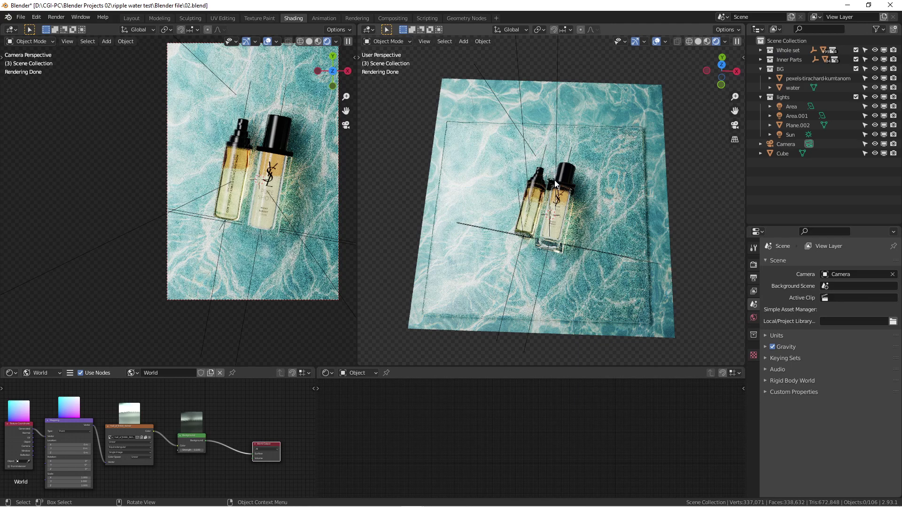
pyautogui.moveTo(554, 177); pyautogui.dragTo(554, 182, button='middle')
pyautogui.moveTo(538, 197); pyautogui.dragTo(524, 222, button='middle')
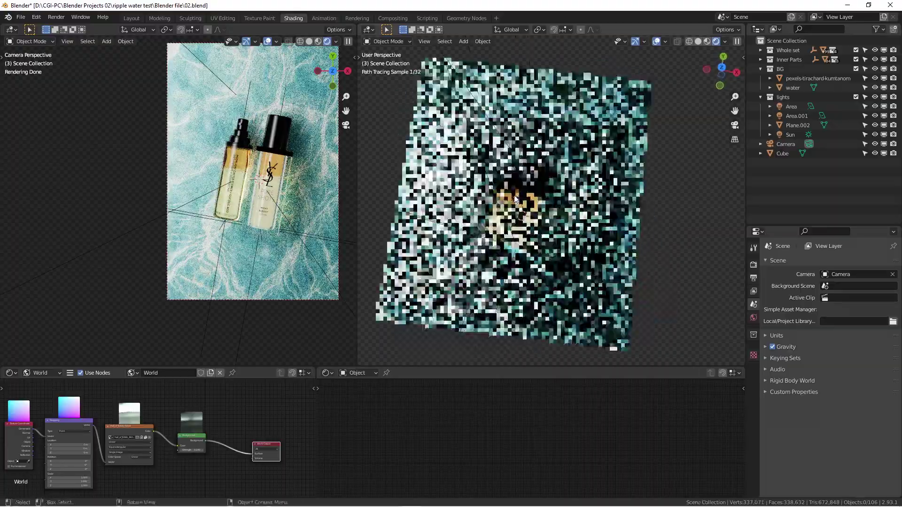
# Step: Examine the rendered bottles and water caustics from the top view and from an oblique angle
pyautogui.press('KP_7')
pyautogui.scroll(3, 528, 229)
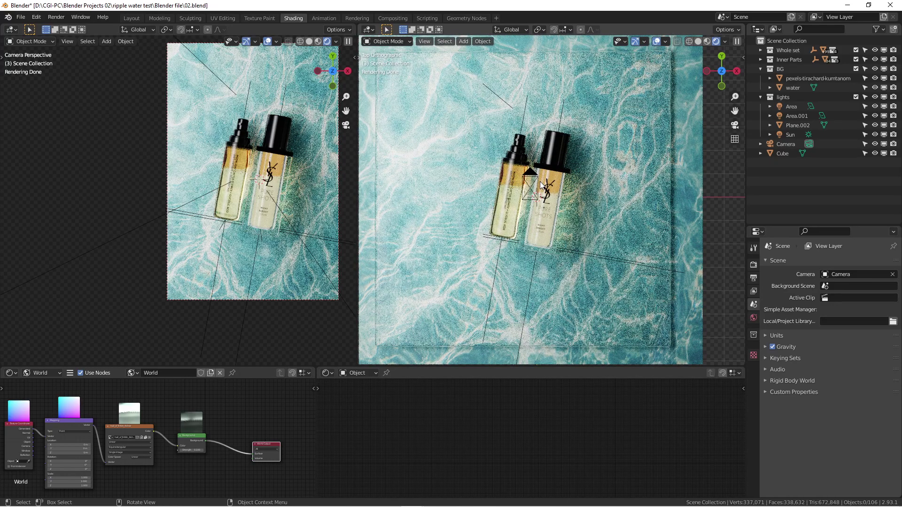
pyautogui.moveTo(538, 184)
pyautogui.mouseDown(button='middle')
pyautogui.moveTo(519, 207)
pyautogui.moveTo(562, 165)
pyautogui.mouseUp(button='middle')
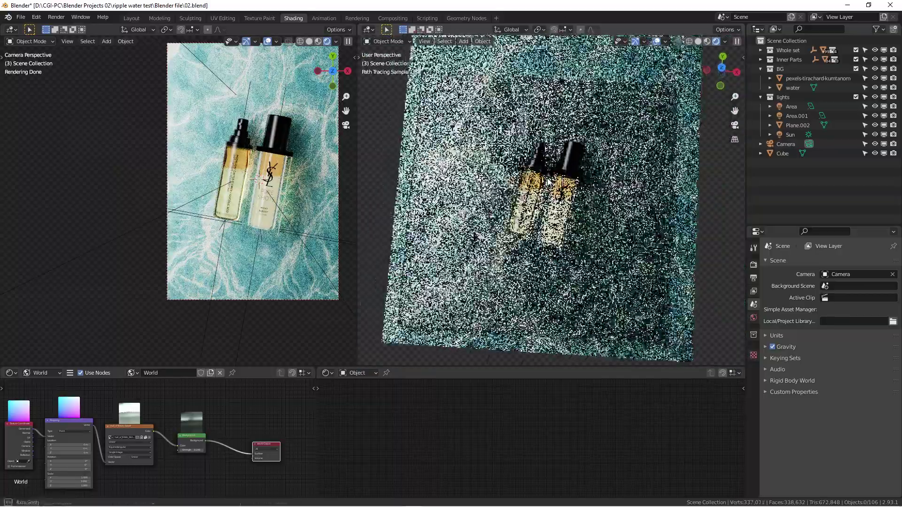
pyautogui.scroll(2, 563, 165)
pyautogui.scroll(3, 551, 181)
pyautogui.scroll(-5, 551, 181)
pyautogui.moveTo(551, 181); pyautogui.dragTo(575, 181, button='middle')
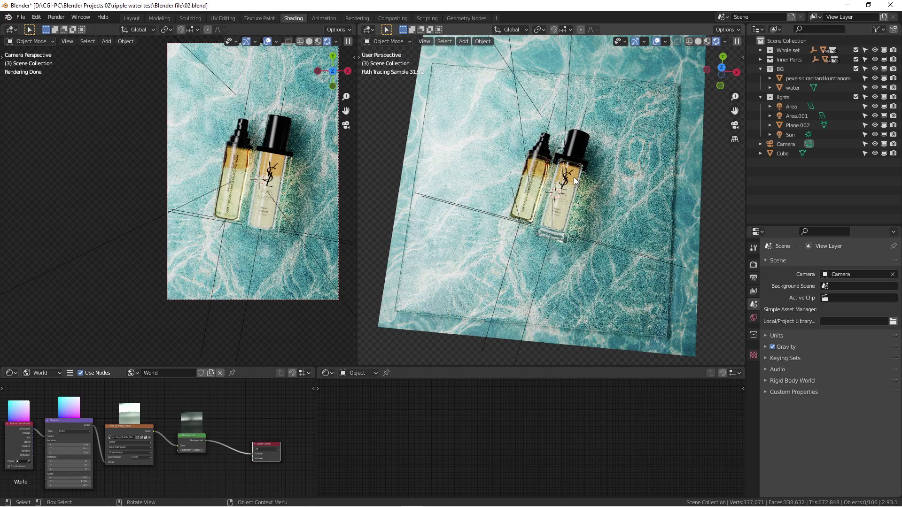